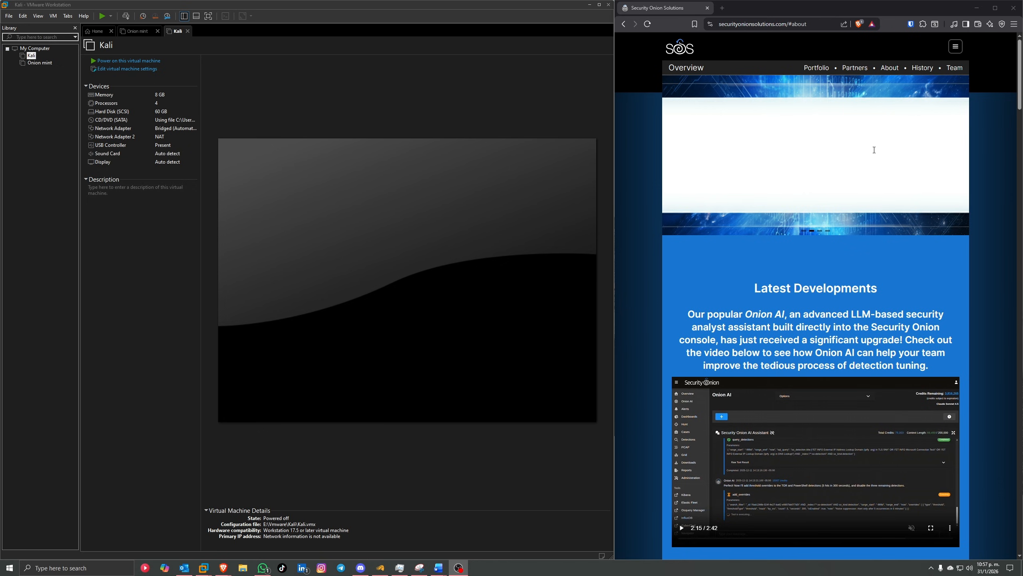
Step: Bring the Security Onion Solutions browser to the front and read down the About page
{"action": "left_click_drag", "start_coordinate": [772, 288], "coordinate": [821, 290]}
{"action": "left_click", "coordinate": [836, 291]}
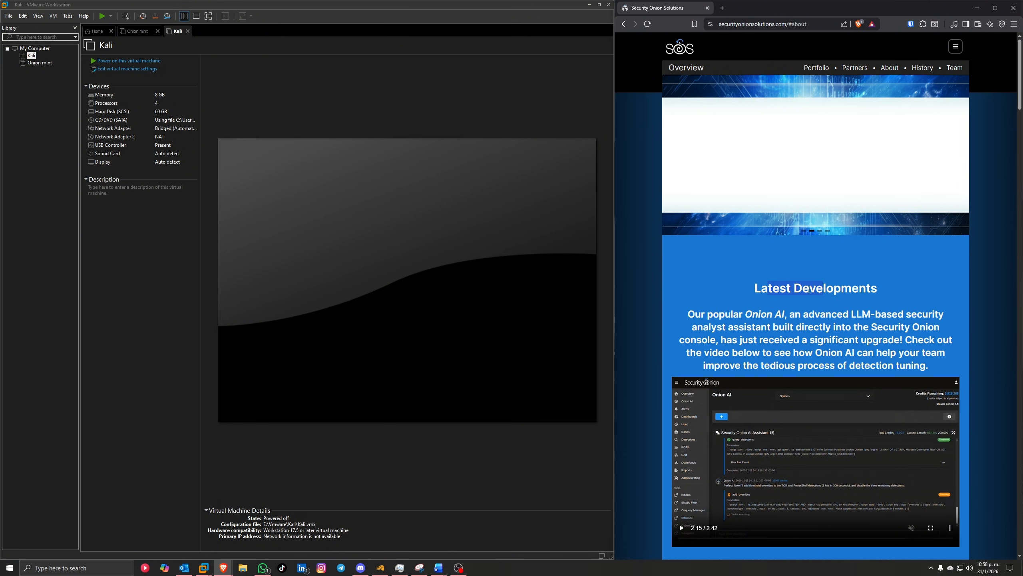
{"action": "left_click", "coordinate": [770, 318]}
{"action": "scroll", "coordinate": [774, 311], "scroll_direction": "down", "scroll_amount": 5}
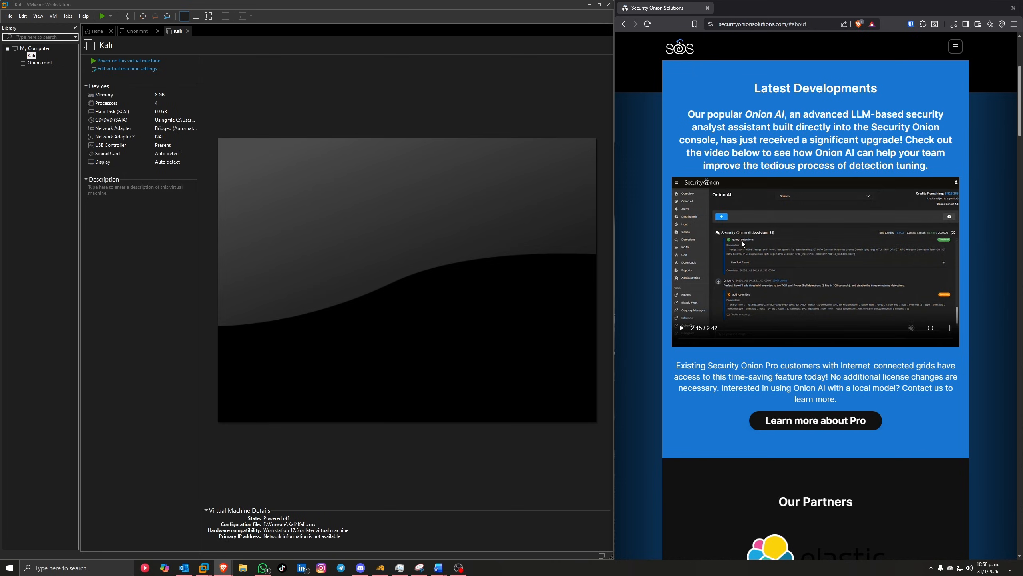
{"action": "scroll", "coordinate": [843, 270], "scroll_direction": "down", "scroll_amount": 8}
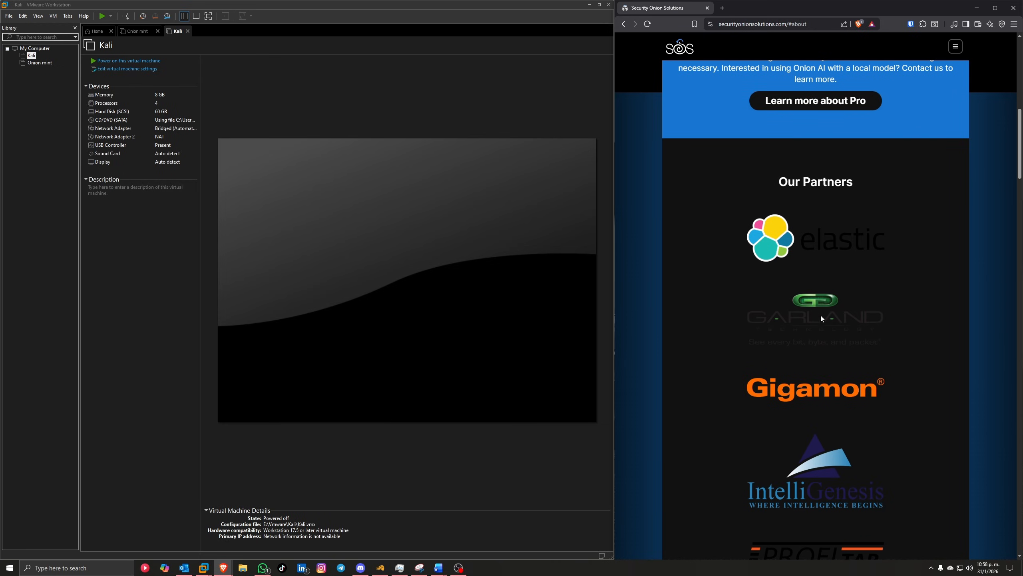
{"action": "scroll", "coordinate": [821, 316], "scroll_direction": "down", "scroll_amount": 15}
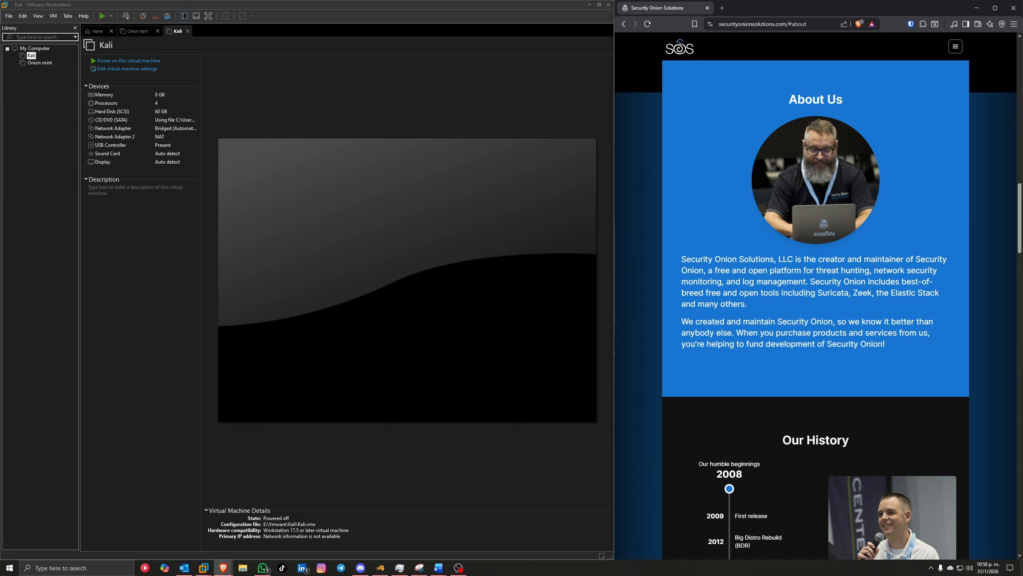
{"action": "scroll", "coordinate": [889, 314], "scroll_direction": "up", "scroll_amount": 10}
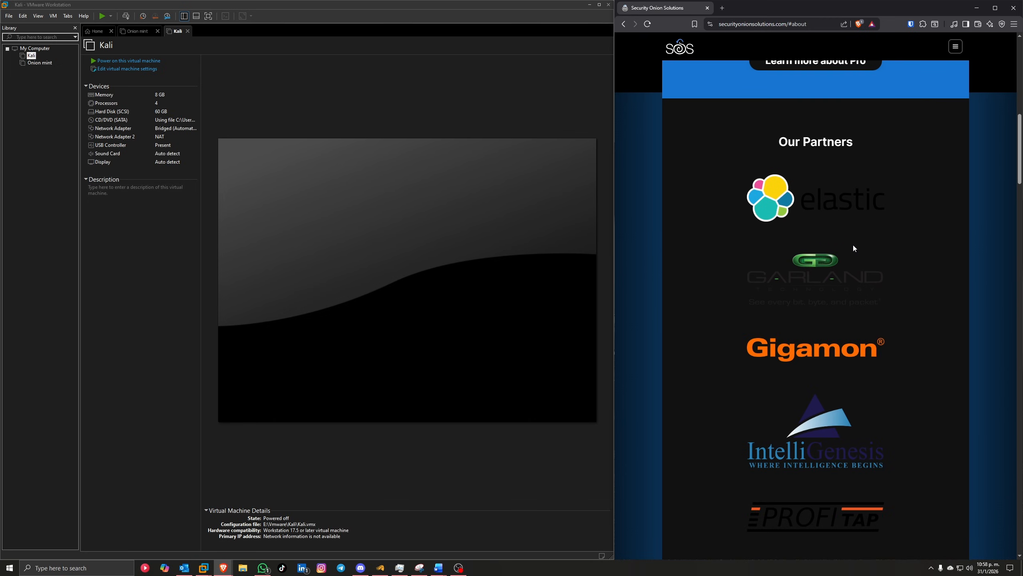
{"action": "scroll", "coordinate": [847, 251], "scroll_direction": "down", "scroll_amount": 8}
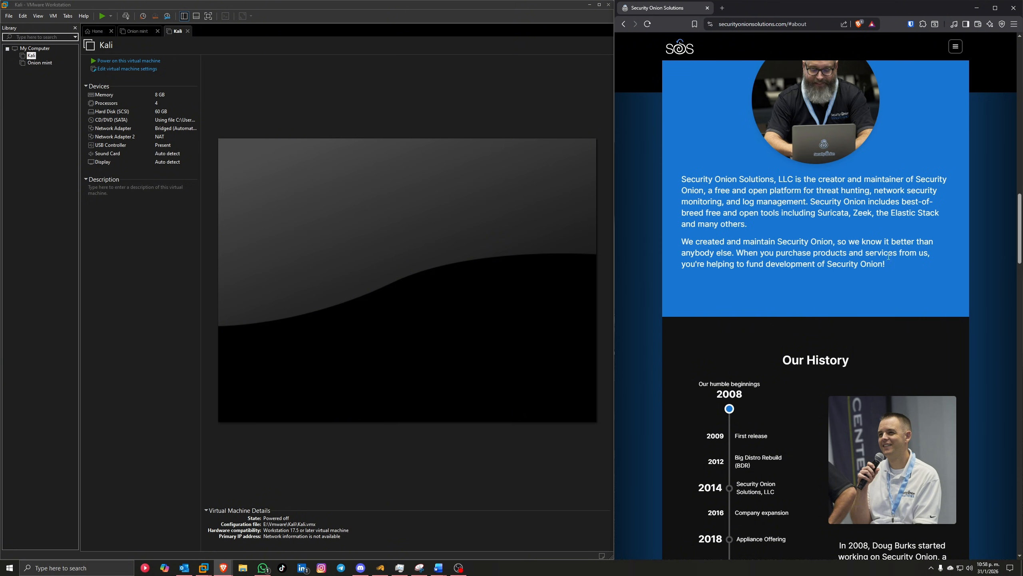
{"action": "scroll", "coordinate": [826, 256], "scroll_direction": "down", "scroll_amount": 4}
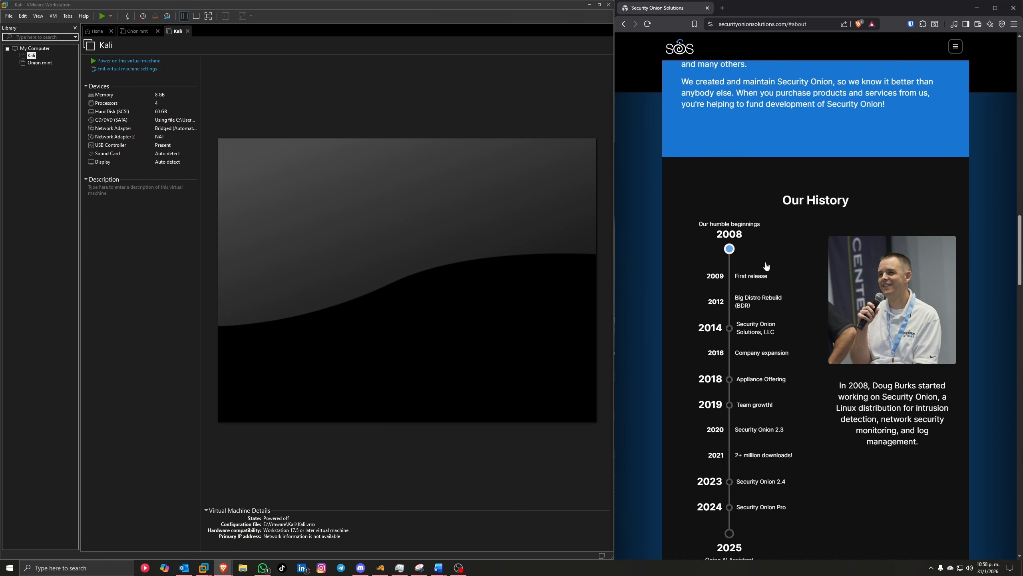
{"action": "scroll", "coordinate": [822, 341], "scroll_direction": "down", "scroll_amount": 3}
Step: Go from the site menu to the Software page for Security Onion 2, version 2.4.201
{"action": "scroll", "coordinate": [906, 314], "scroll_direction": "up", "scroll_amount": 1}
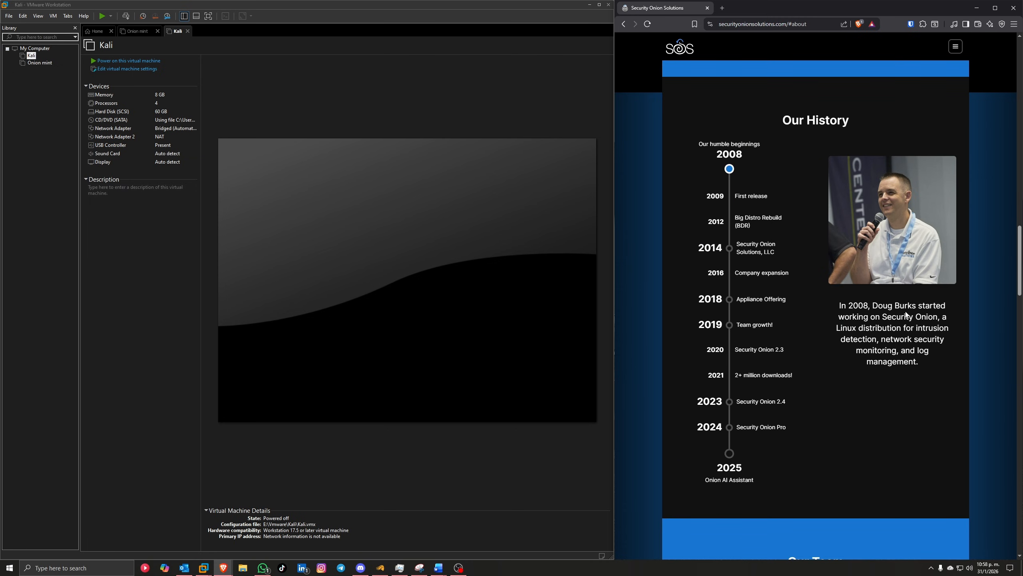
{"action": "scroll", "coordinate": [892, 305], "scroll_direction": "up", "scroll_amount": 3}
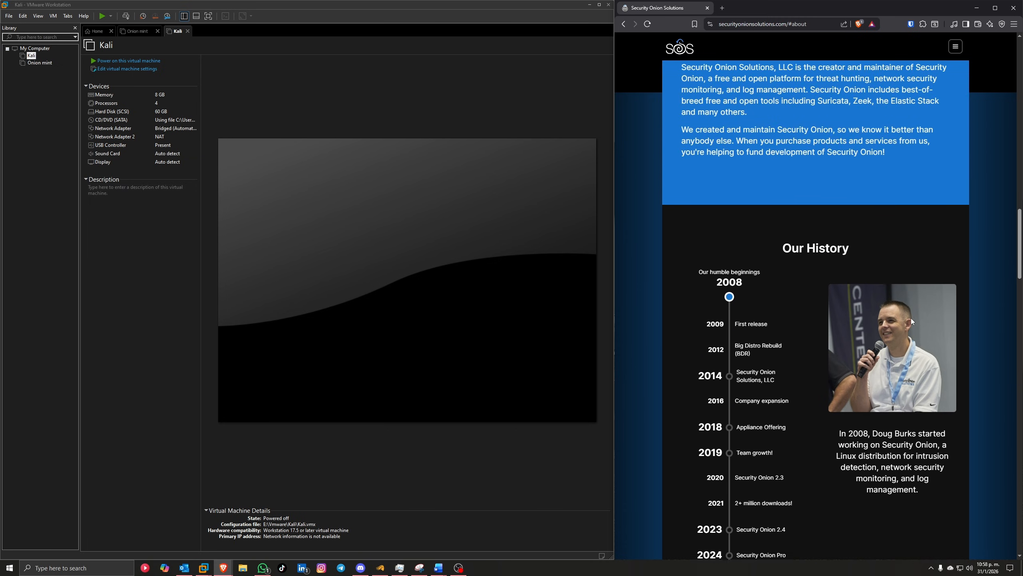
{"action": "scroll", "coordinate": [846, 342], "scroll_direction": "down", "scroll_amount": 13}
{"action": "scroll", "coordinate": [888, 317], "scroll_direction": "up", "scroll_amount": 20}
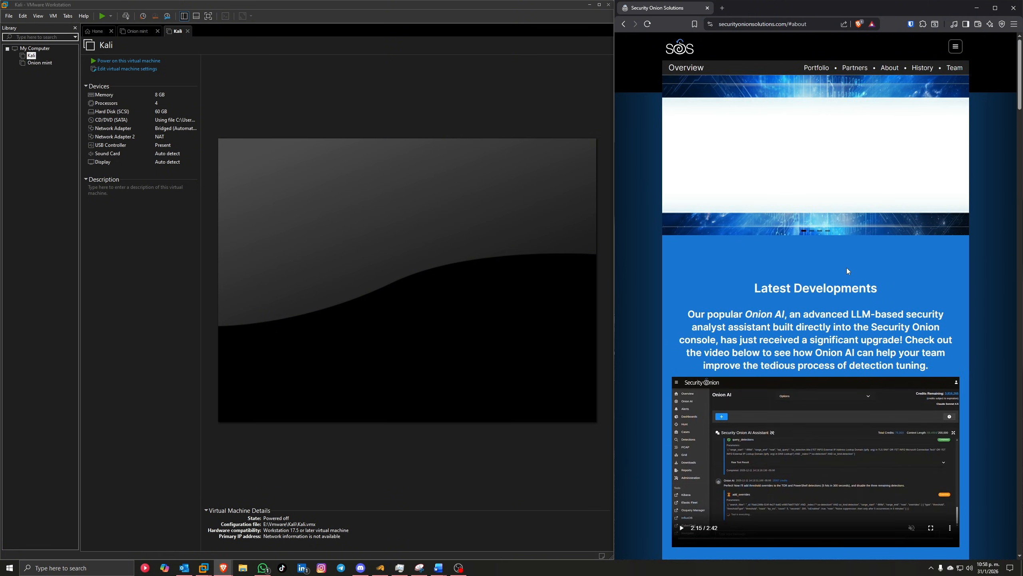
{"action": "left_click", "coordinate": [956, 49]}
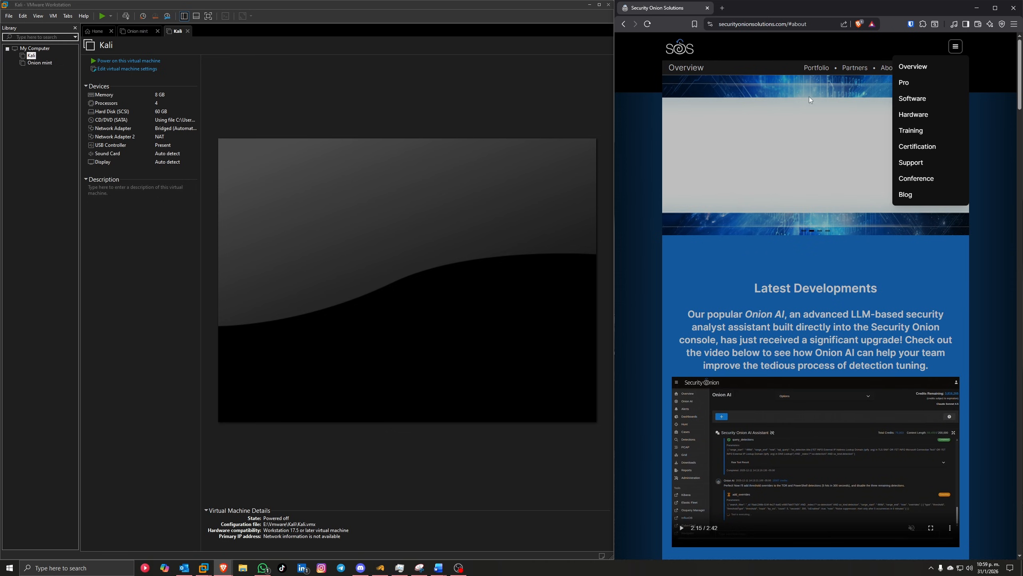
{"action": "left_click", "coordinate": [913, 100]}
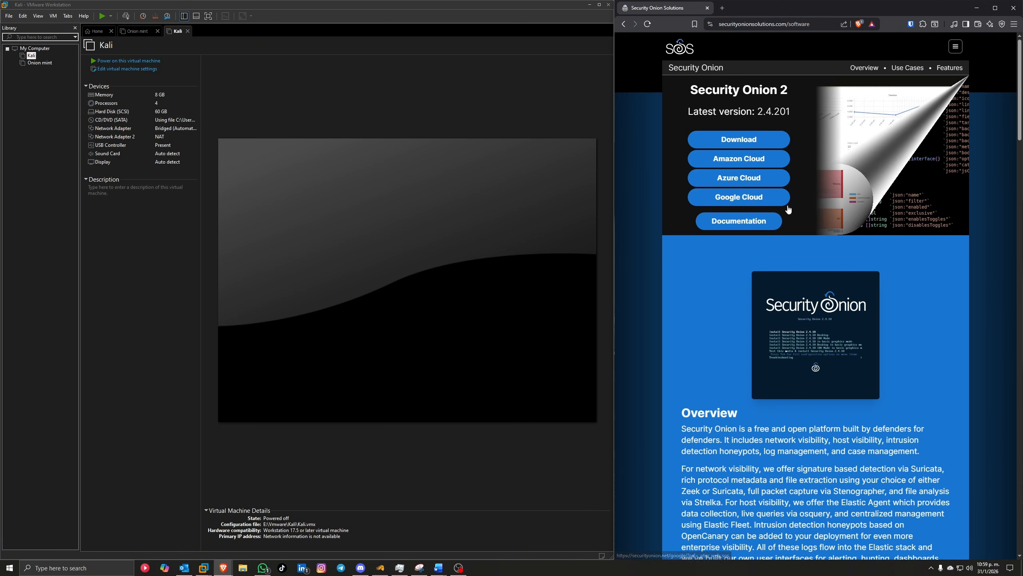
Step: Open the Security Onion 2 download page DOWNLOAD_AND_VERIFY_ISO.md on GitHub with the file list collapsed
{"action": "left_click", "coordinate": [766, 144]}
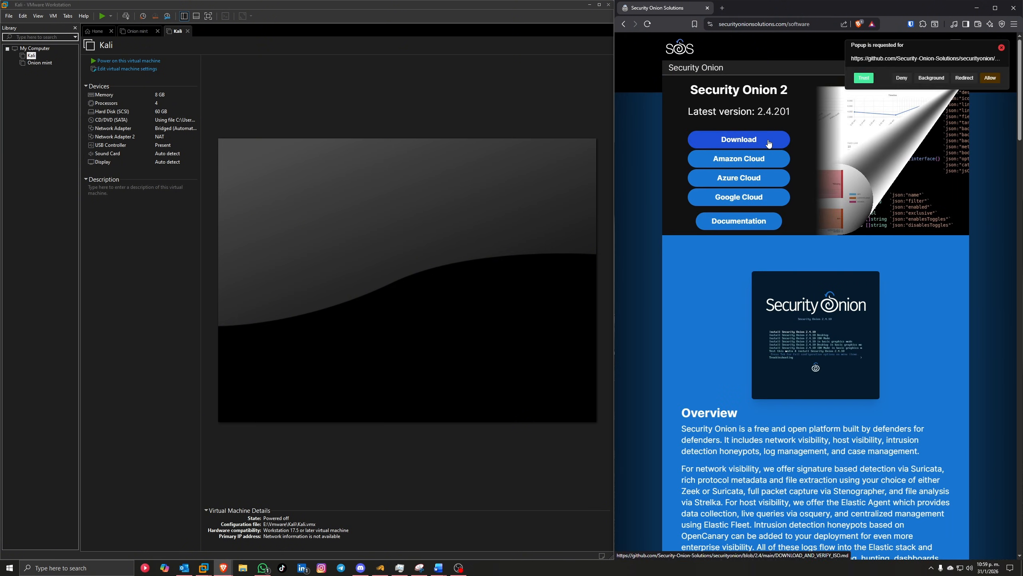
{"action": "left_click", "coordinate": [870, 80]}
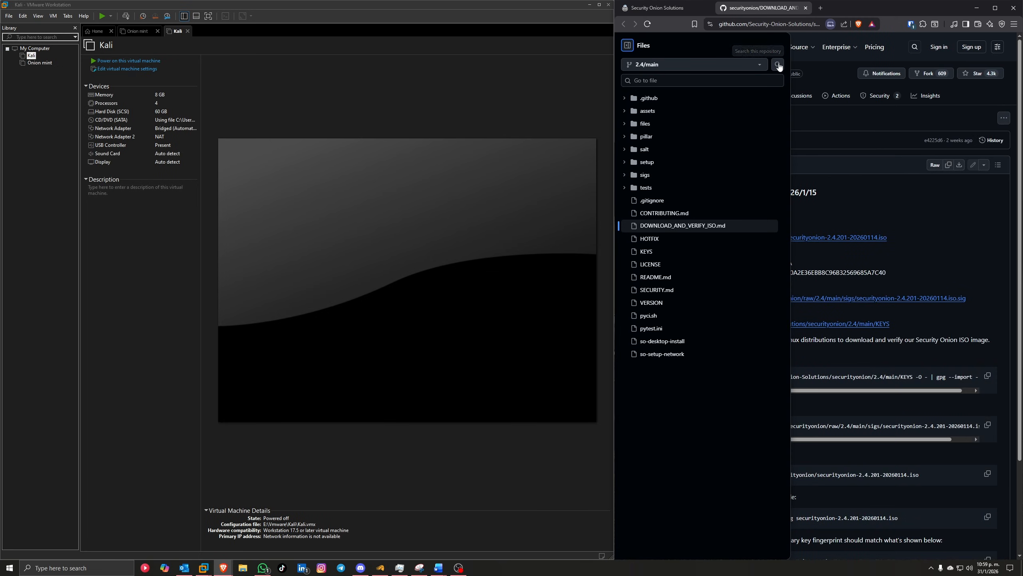
{"action": "left_click", "coordinate": [628, 46]}
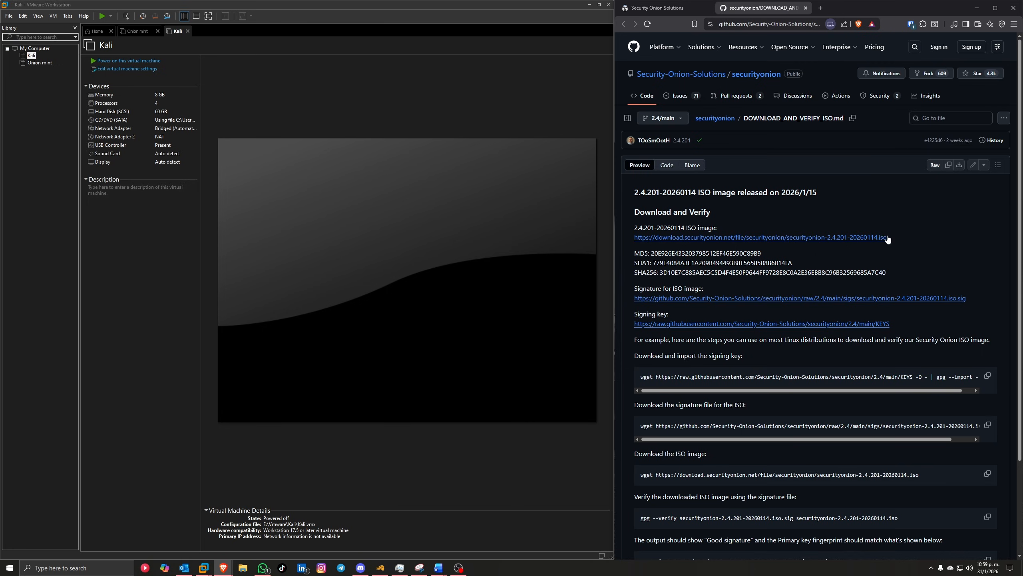
Step: Copy the 2.4.201-20260114 ISO download URL and start a new browser tab
{"action": "left_click_drag", "start_coordinate": [890, 237], "coordinate": [634, 241]}
{"action": "right_click", "coordinate": [685, 235]}
{"action": "left_click", "coordinate": [714, 241]}
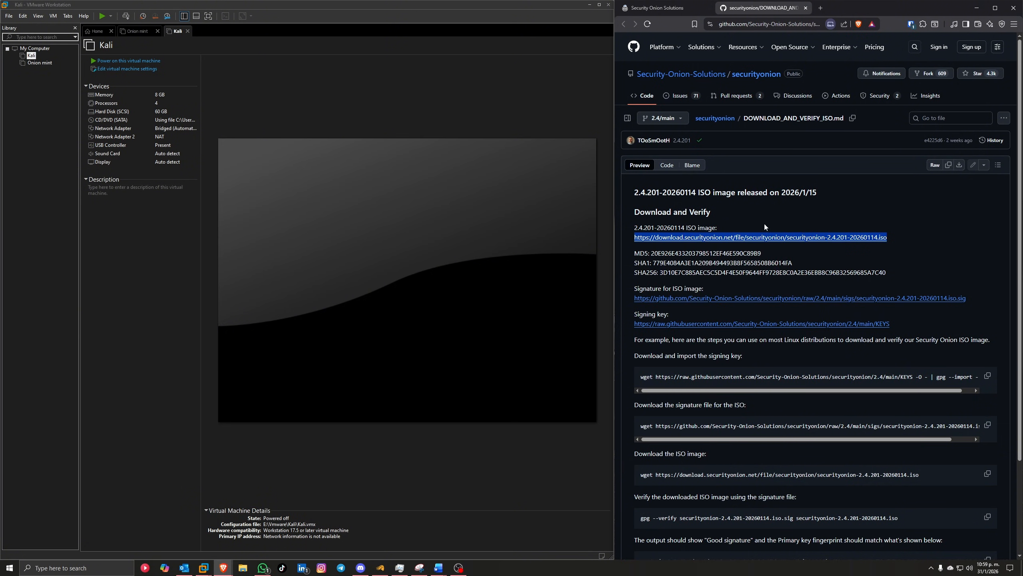
{"action": "left_click", "coordinate": [820, 8]}
{"action": "left_click", "coordinate": [965, 24]}
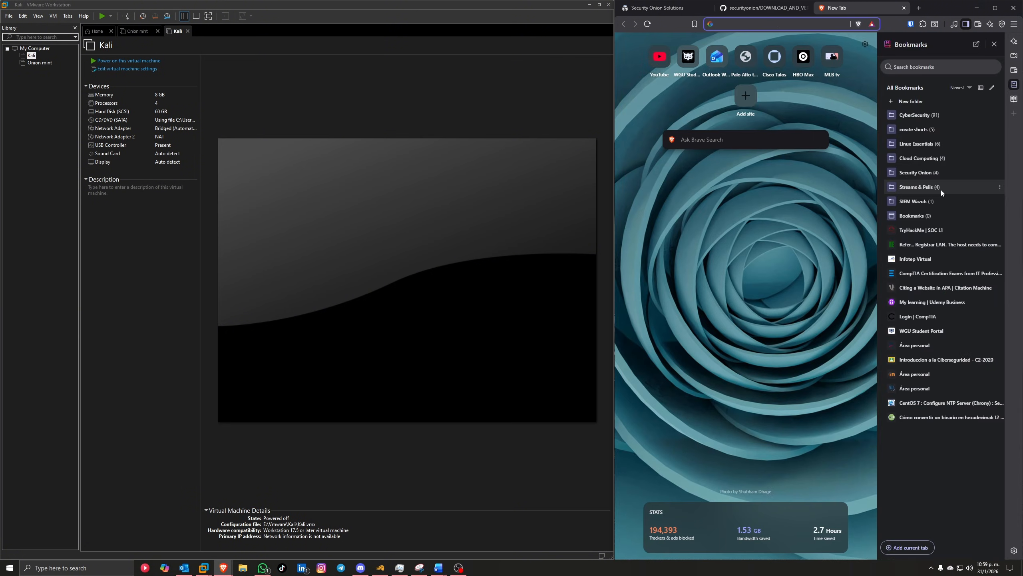
Step: Look up the copied ISO URL on Cisco Talos from the CyberSecurity bookmarks
{"action": "left_click", "coordinate": [927, 116]}
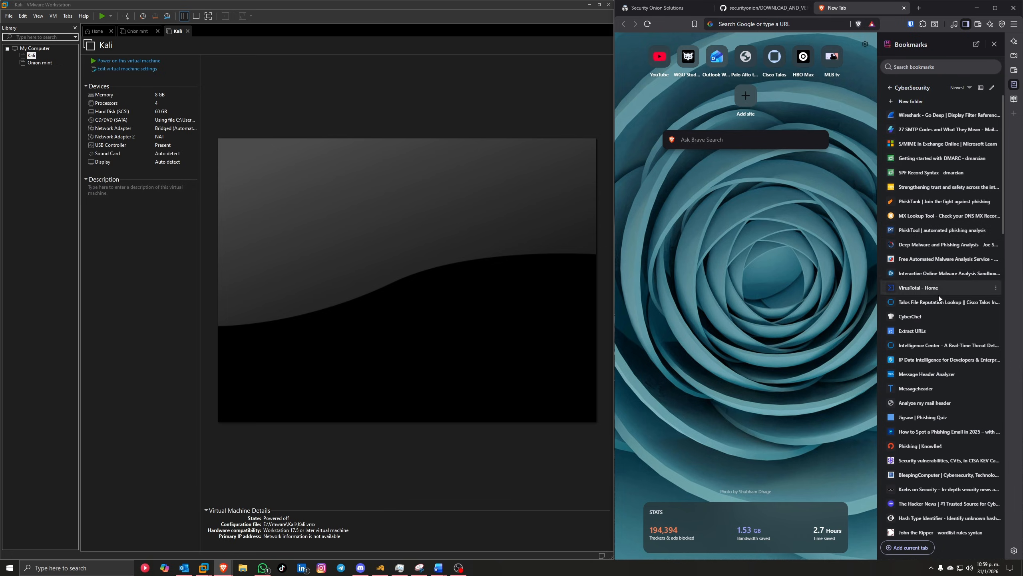
{"action": "left_click", "coordinate": [774, 57]}
{"action": "left_click", "coordinate": [995, 45]}
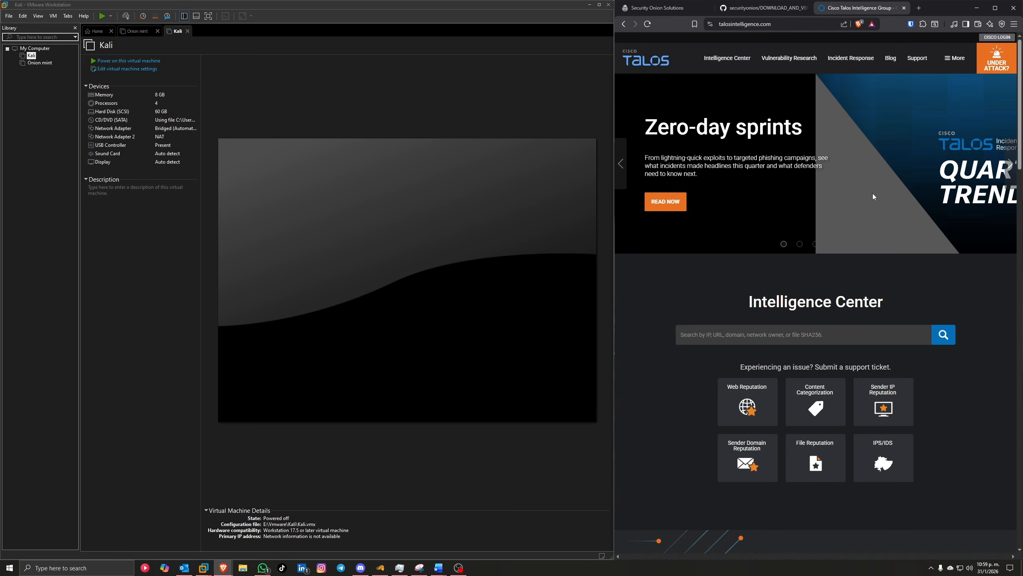
{"action": "left_click", "coordinate": [788, 335]}
{"action": "right_click", "coordinate": [788, 336]}
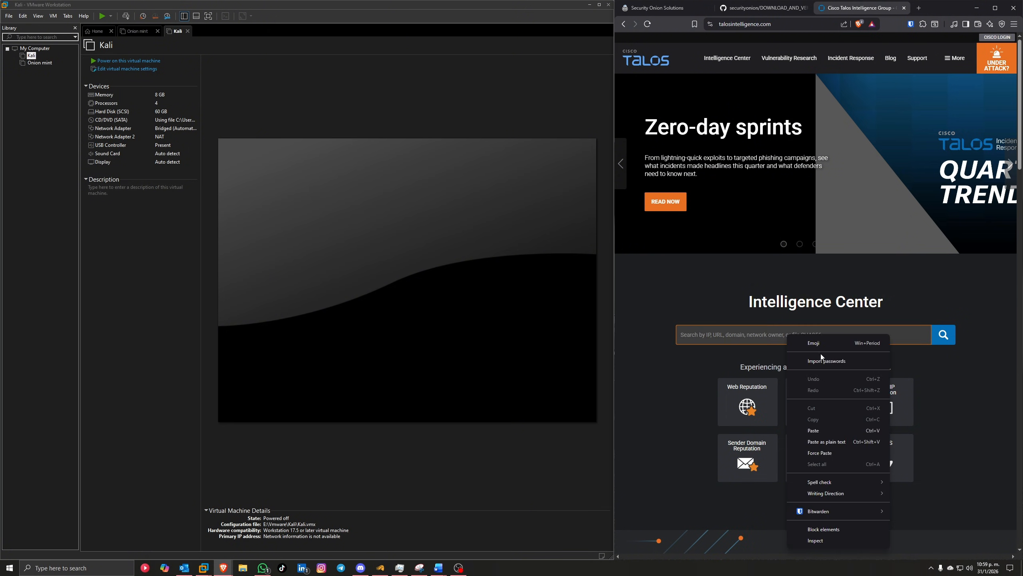
{"action": "left_click", "coordinate": [829, 429]}
{"action": "left_click", "coordinate": [944, 334]}
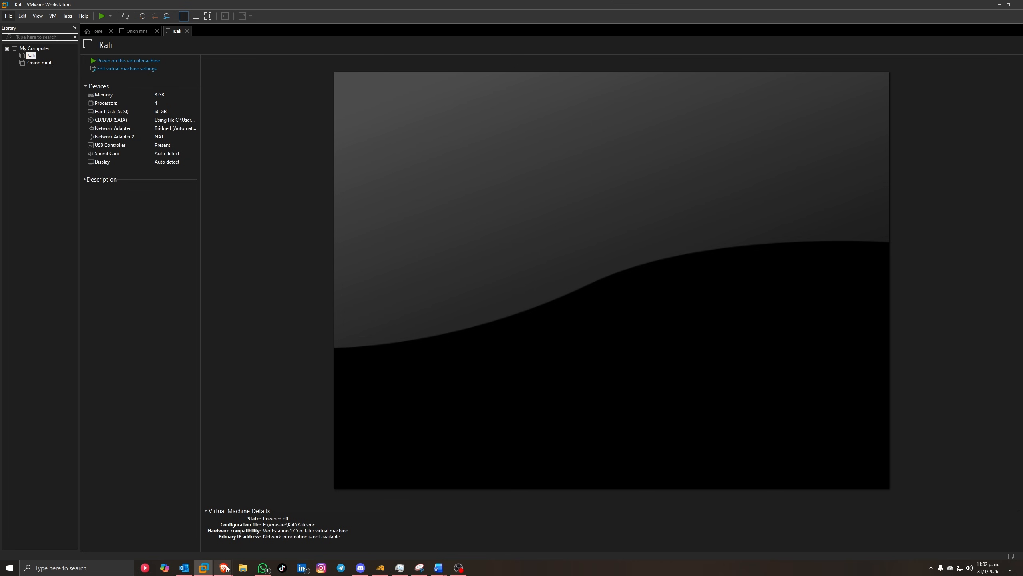
Step: Return to the Security Onion site's Software page and open the 2.4 documentation
{"action": "mouse_move", "coordinate": [227, 568]}
{"action": "left_click", "coordinate": [276, 536]}
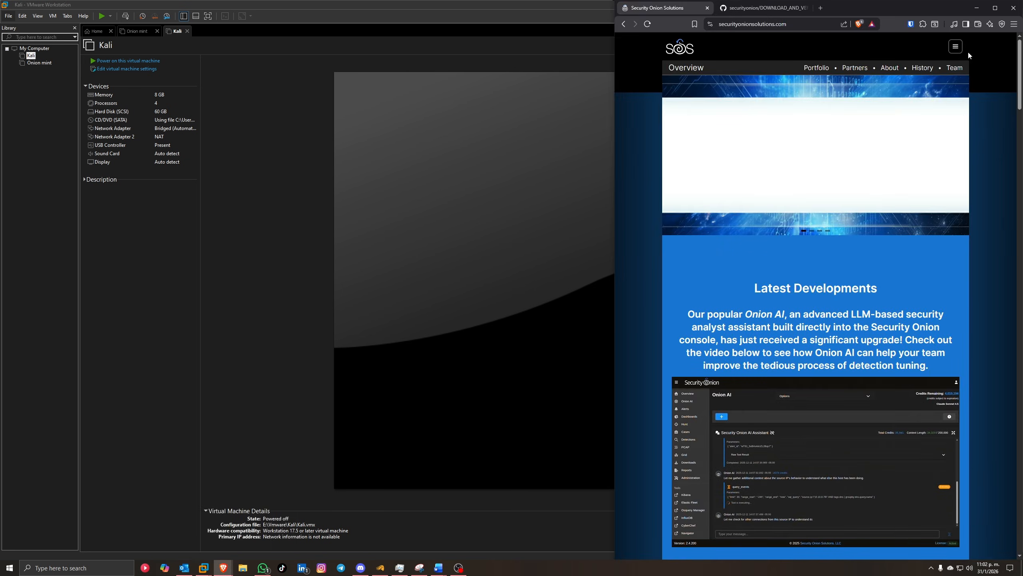
{"action": "left_click", "coordinate": [955, 46]}
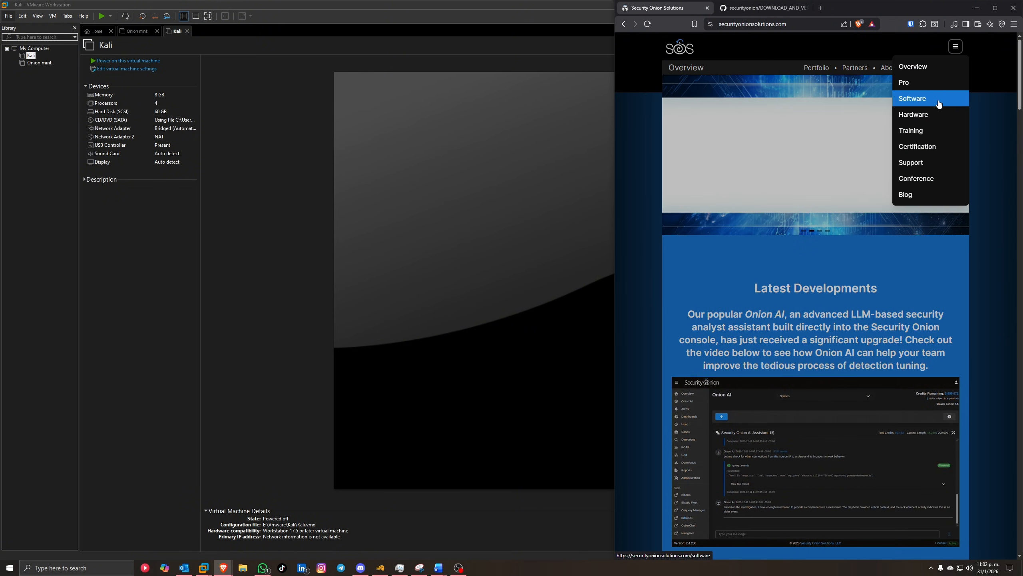
{"action": "left_click", "coordinate": [896, 54]}
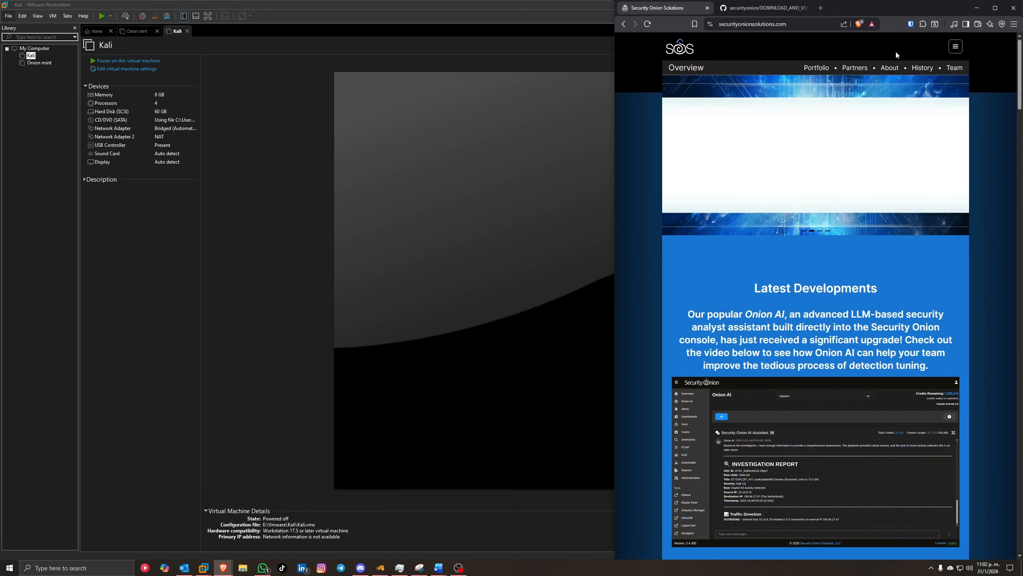
{"action": "left_click", "coordinate": [955, 47]}
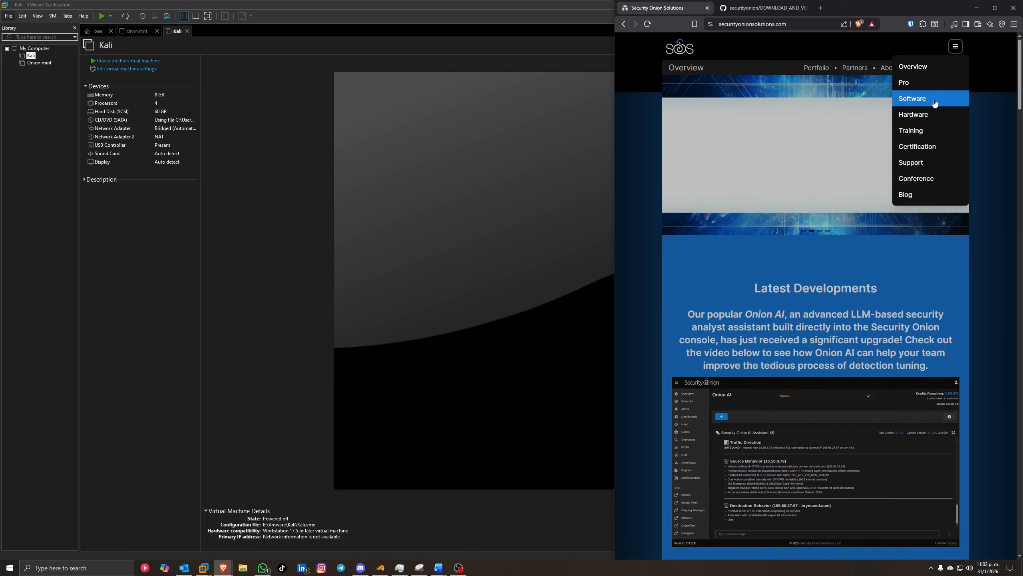
{"action": "left_click", "coordinate": [935, 103]}
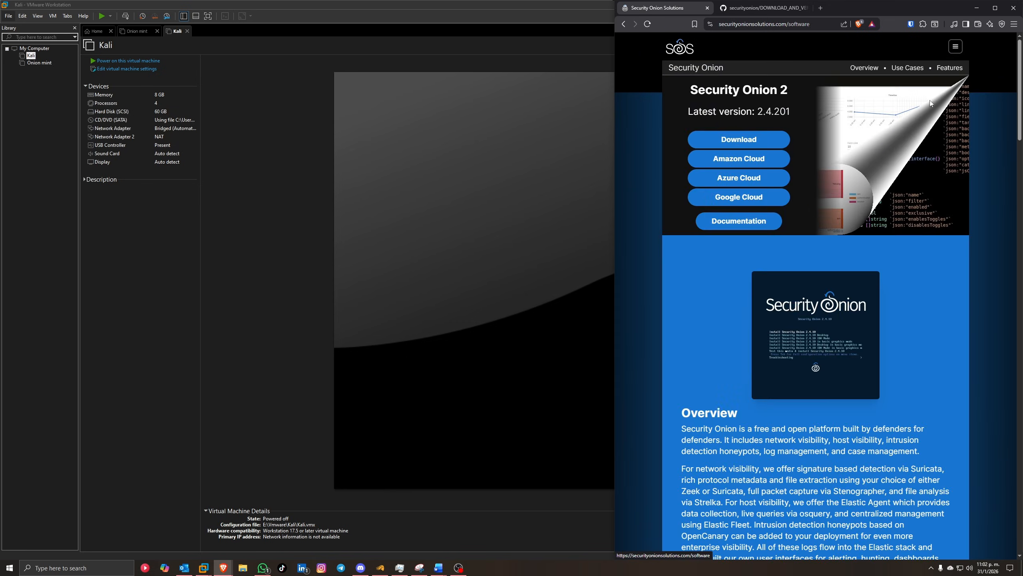
{"action": "left_click", "coordinate": [751, 222]}
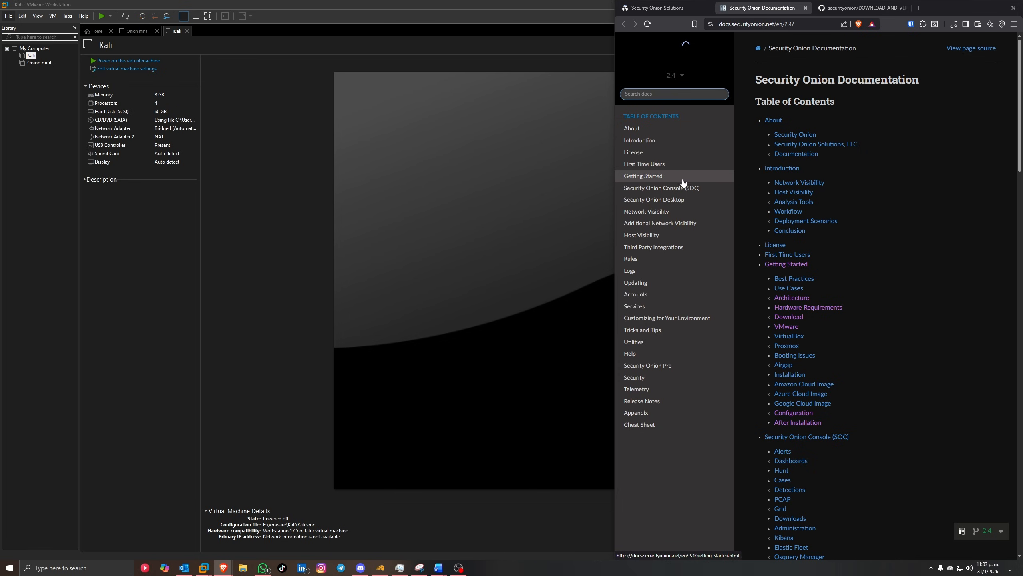
Step: Open Getting Started > Hardware Requirements and read the Minimum Specs table
{"action": "left_click", "coordinate": [657, 178]}
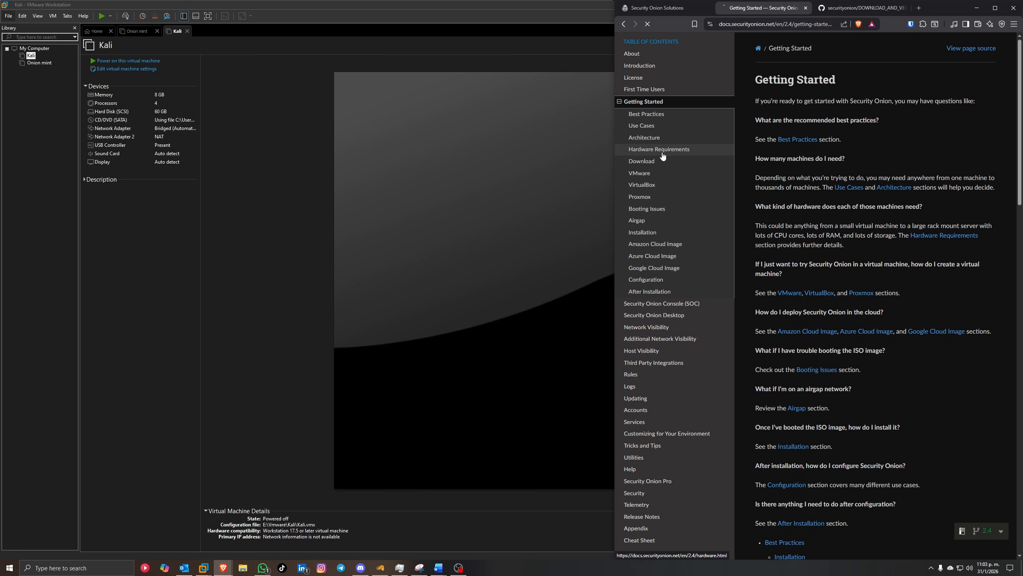
{"action": "left_click", "coordinate": [660, 153]}
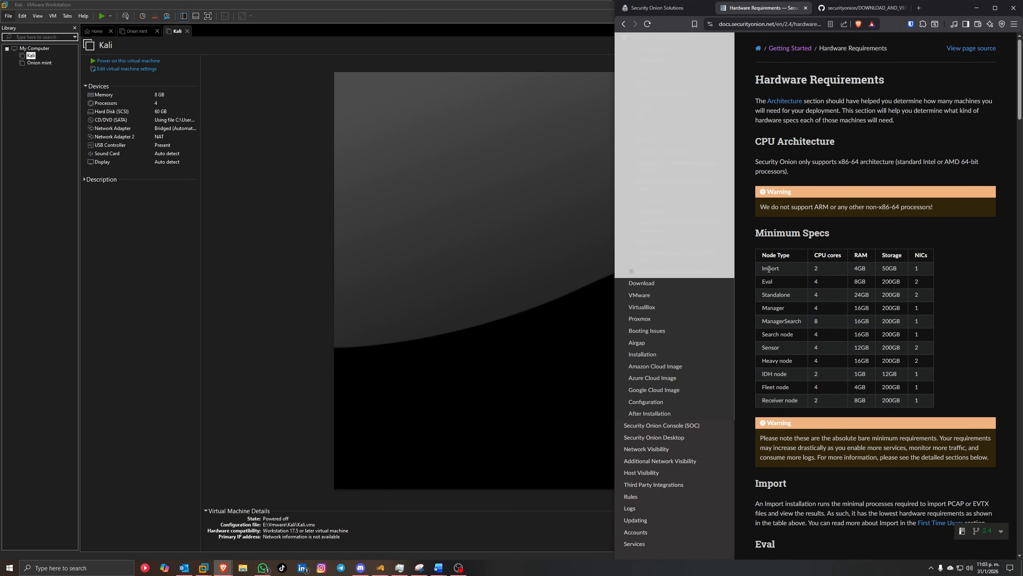
{"action": "double_click", "coordinate": [782, 294]}
{"action": "left_click", "coordinate": [778, 297]}
Step: Check the Eval node's CPU, storage and NIC minimums, then return to VMware Workstation
{"action": "double_click", "coordinate": [816, 281]}
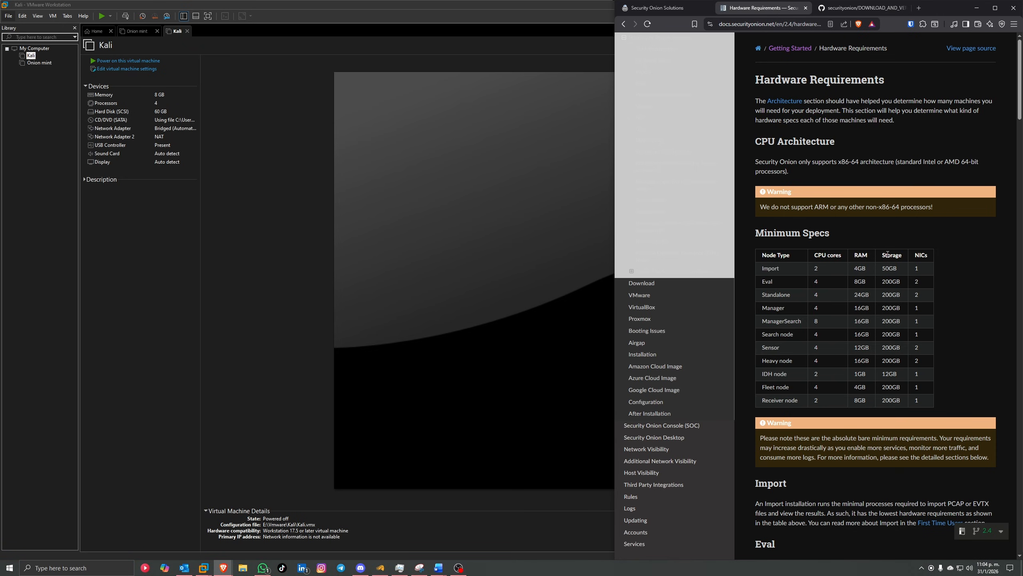
{"action": "left_click_drag", "start_coordinate": [888, 255], "coordinate": [898, 254]}
{"action": "double_click", "coordinate": [917, 281]}
{"action": "left_click", "coordinate": [366, 223]}
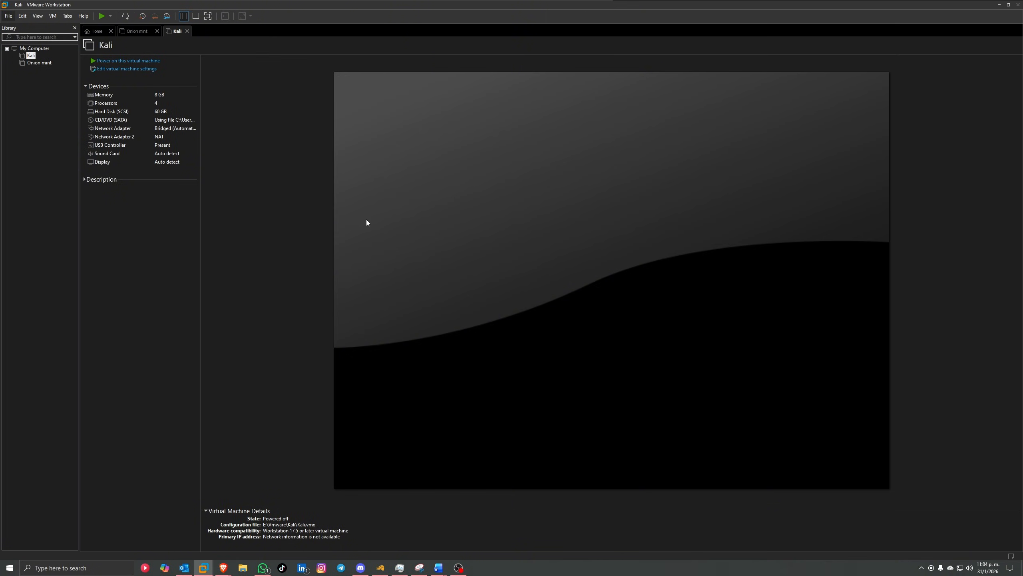
Step: Start a Typical new virtual machine using the securityonion ISO as the installer disc
{"action": "left_click", "coordinate": [8, 15]}
{"action": "left_click", "coordinate": [486, 283]}
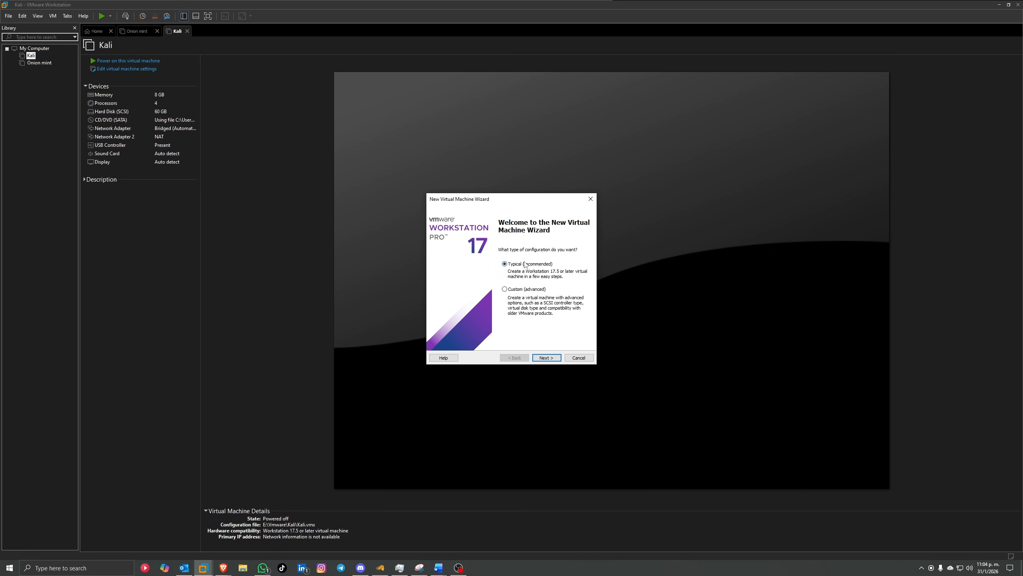
{"action": "left_click", "coordinate": [556, 359]}
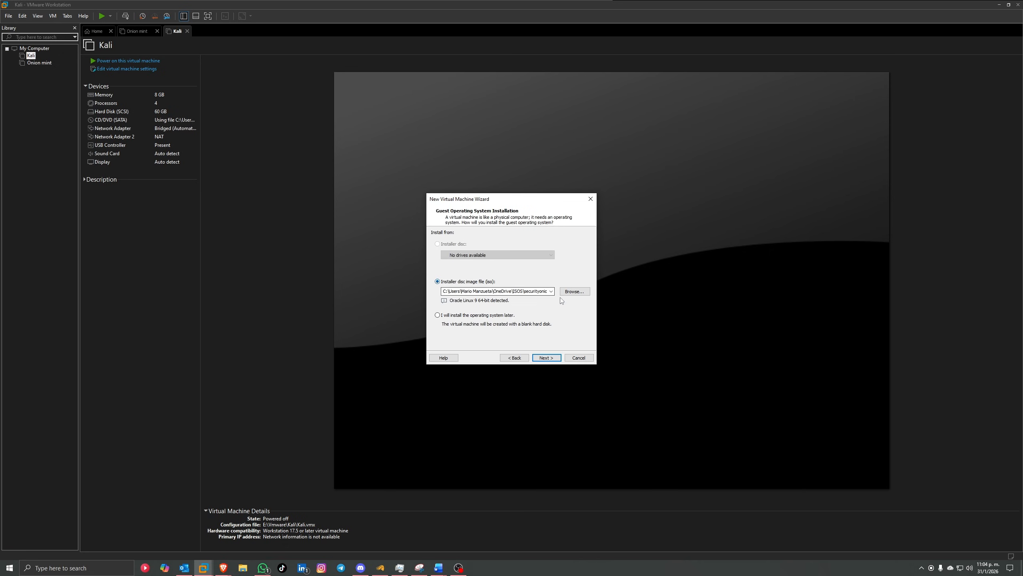
{"action": "left_click", "coordinate": [567, 293]}
{"action": "left_click", "coordinate": [597, 294]}
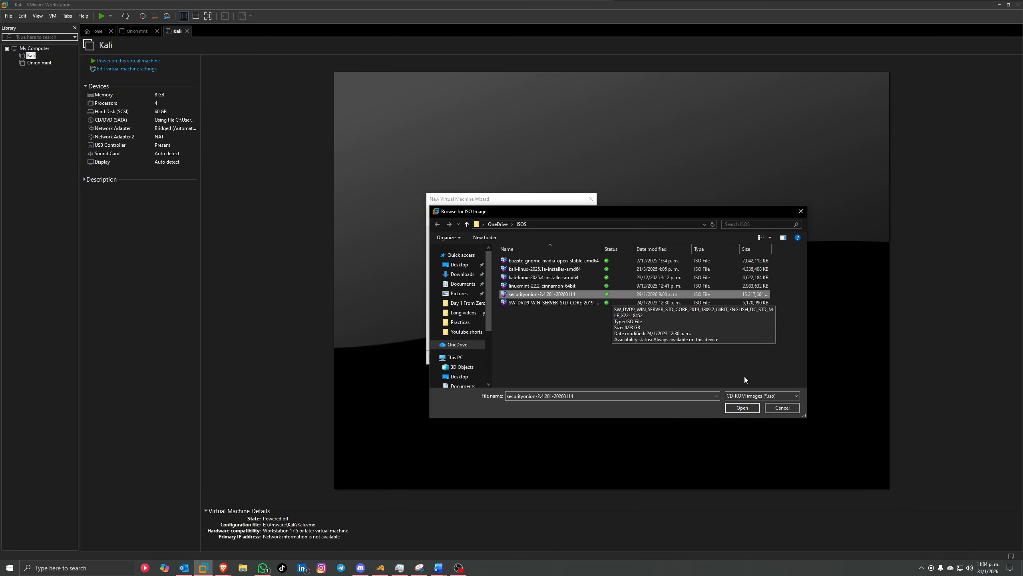
{"action": "left_click", "coordinate": [742, 407]}
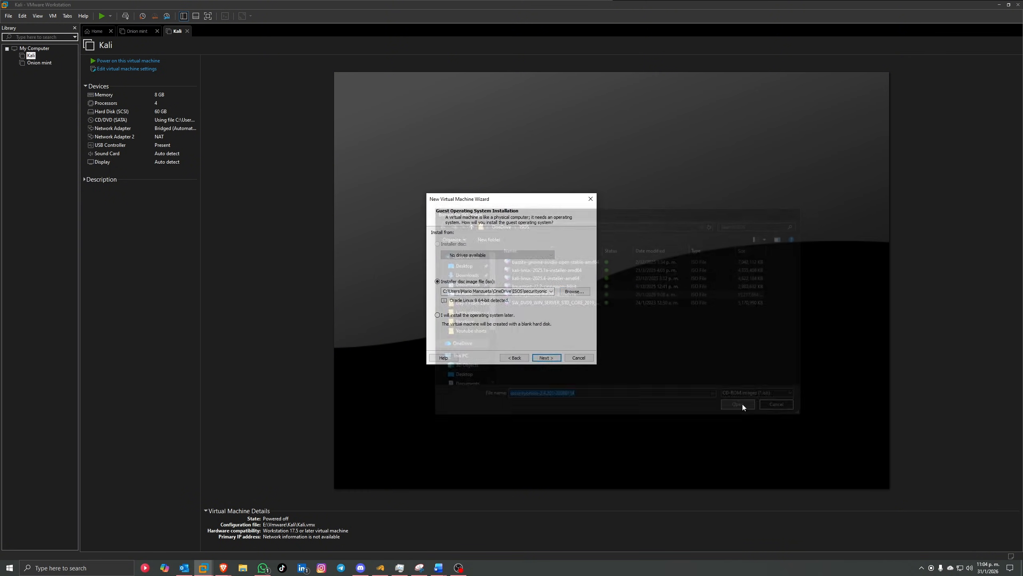
{"action": "left_click", "coordinate": [546, 357]}
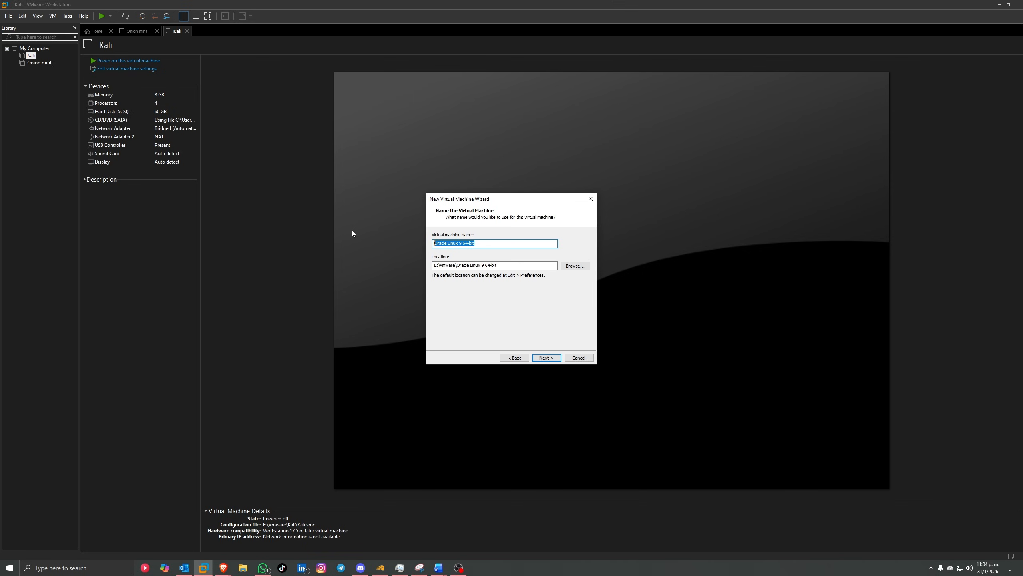
Step: Name the machine Onion_SOC and set its maximum disk size to 200 GB
{"action": "type", "text": "Onion_SOC"}
{"action": "left_click", "coordinate": [547, 357]}
{"action": "left_click", "coordinate": [495, 253]}
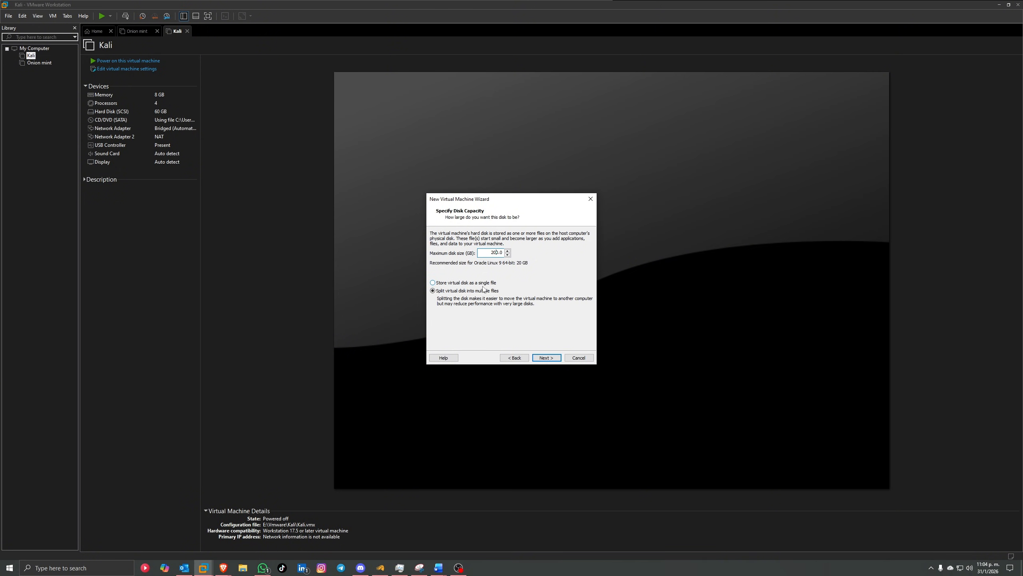
{"action": "left_click", "coordinate": [559, 356]}
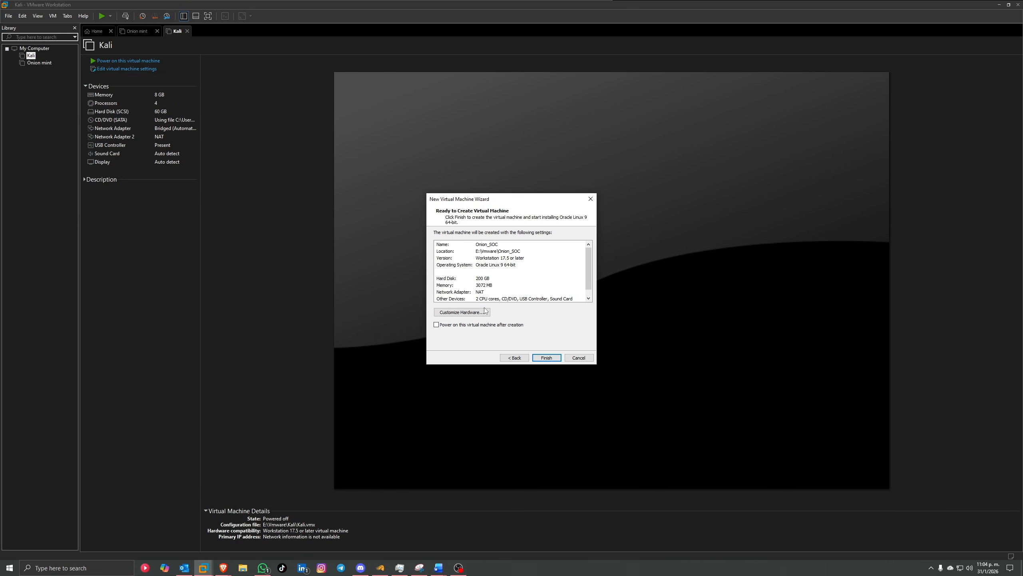
Step: Give the new machine 10.6 GB memory and 2 cores per processor
{"action": "left_click", "coordinate": [462, 313]}
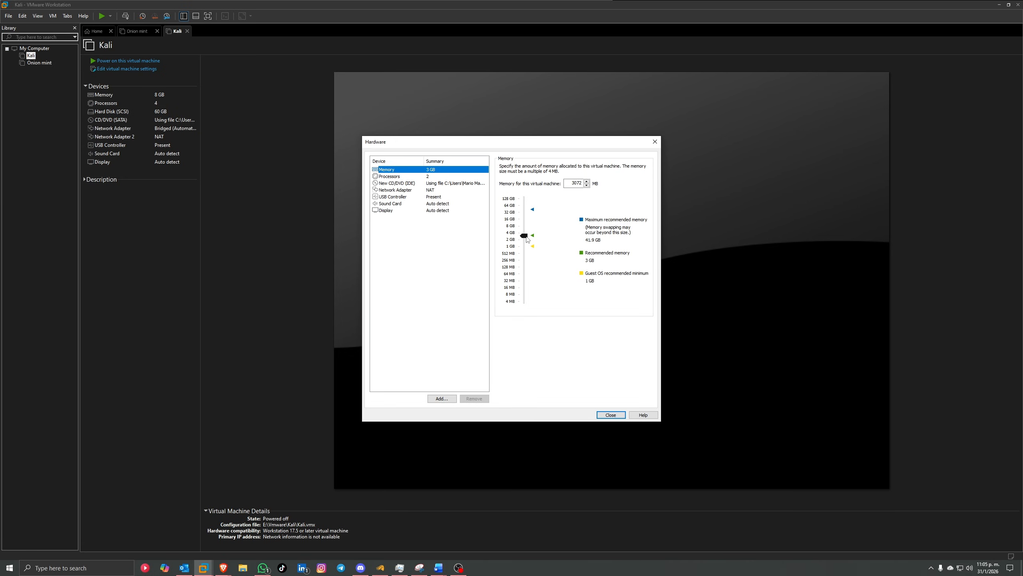
{"action": "left_click_drag", "start_coordinate": [525, 237], "coordinate": [527, 227]}
{"action": "left_click", "coordinate": [430, 178]}
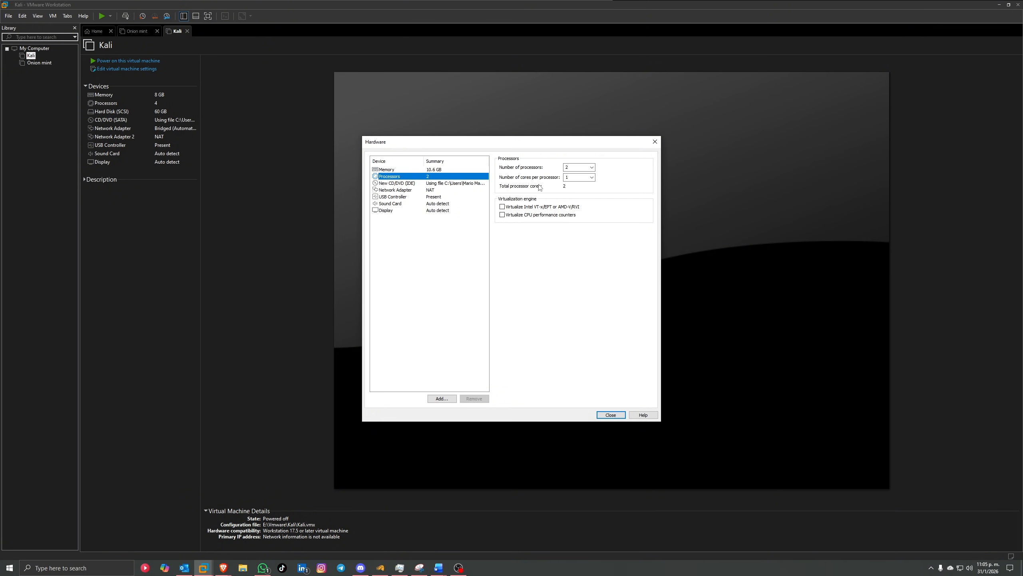
{"action": "left_click", "coordinate": [592, 178]}
{"action": "left_click", "coordinate": [582, 194]}
Step: Add a second network adapter, make the first Host-only, and finish creating Onion_SOC
{"action": "left_click", "coordinate": [396, 190]}
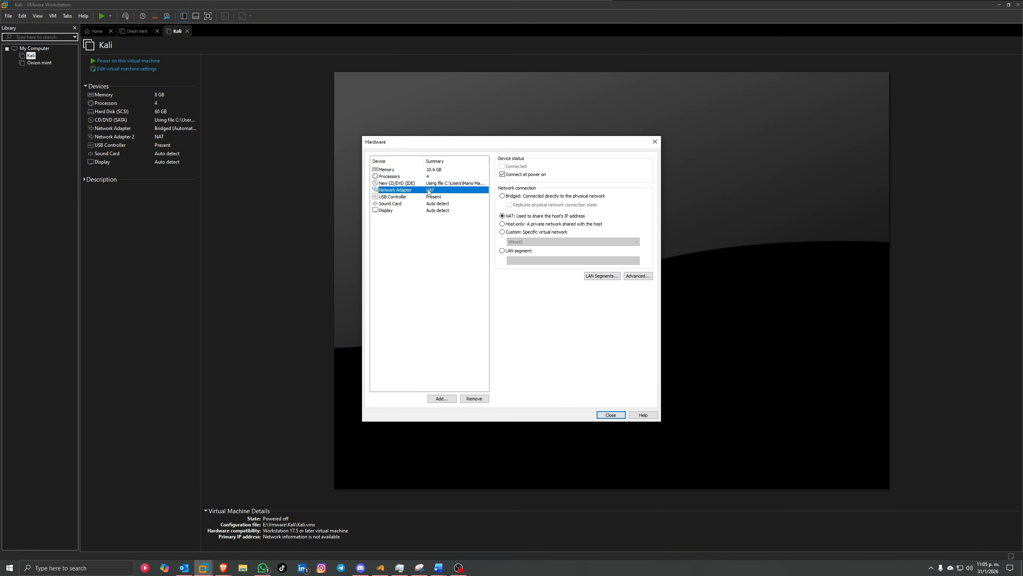
{"action": "left_click", "coordinate": [448, 400]}
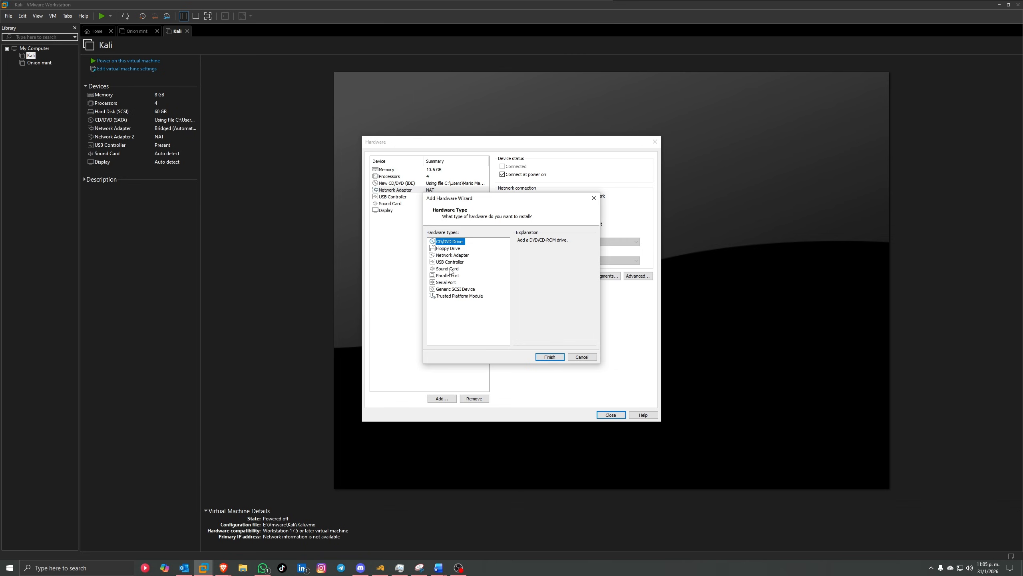
{"action": "left_click", "coordinate": [452, 255]}
{"action": "left_click", "coordinate": [550, 356]}
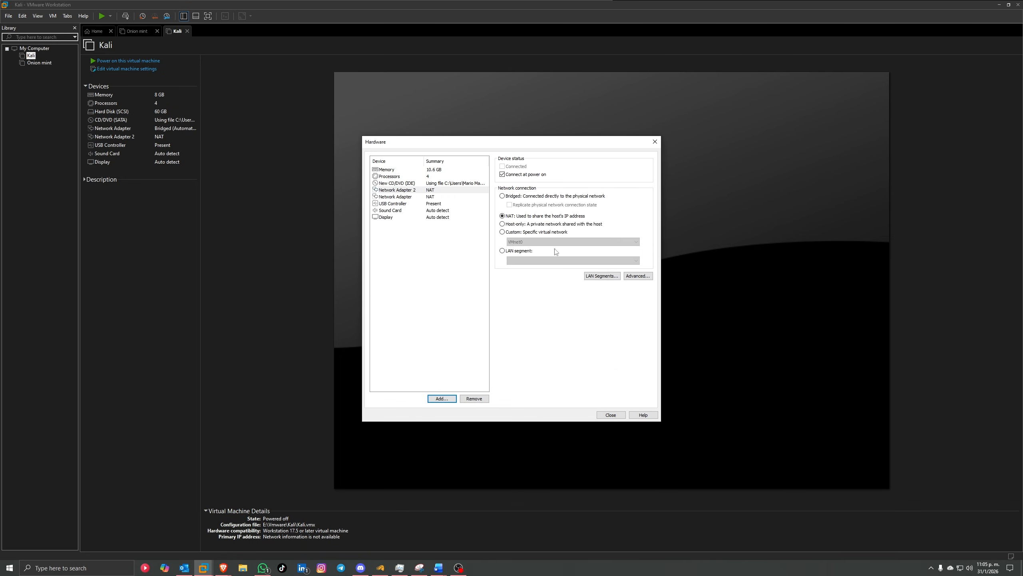
{"action": "left_click", "coordinate": [430, 198]}
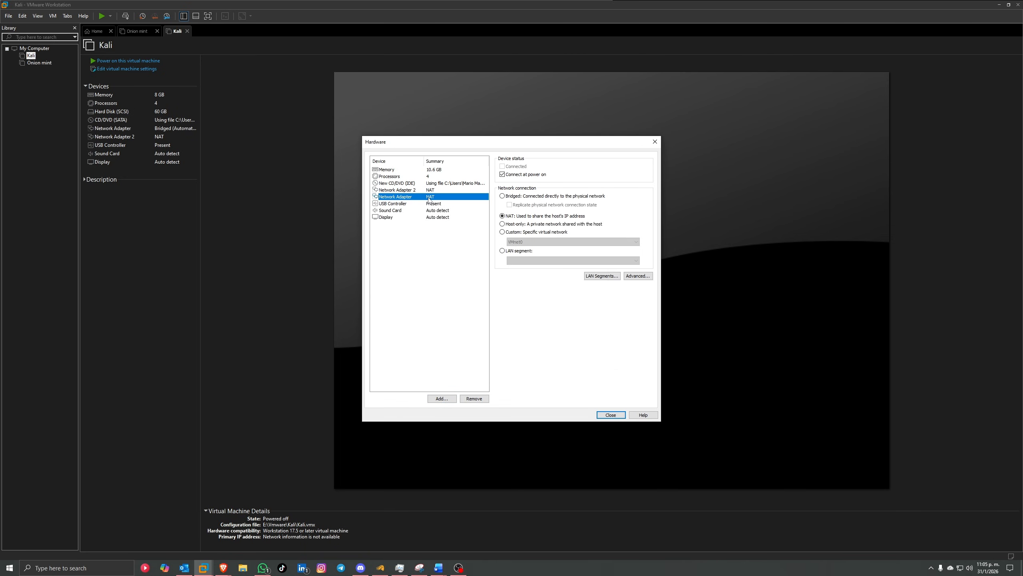
{"action": "left_click", "coordinate": [514, 225]}
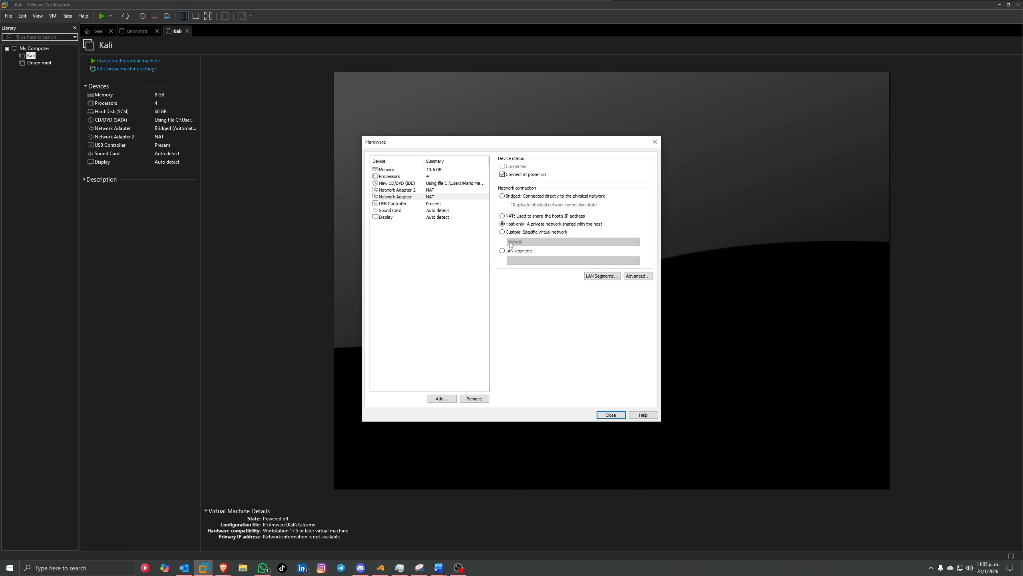
{"action": "left_click", "coordinate": [610, 417]}
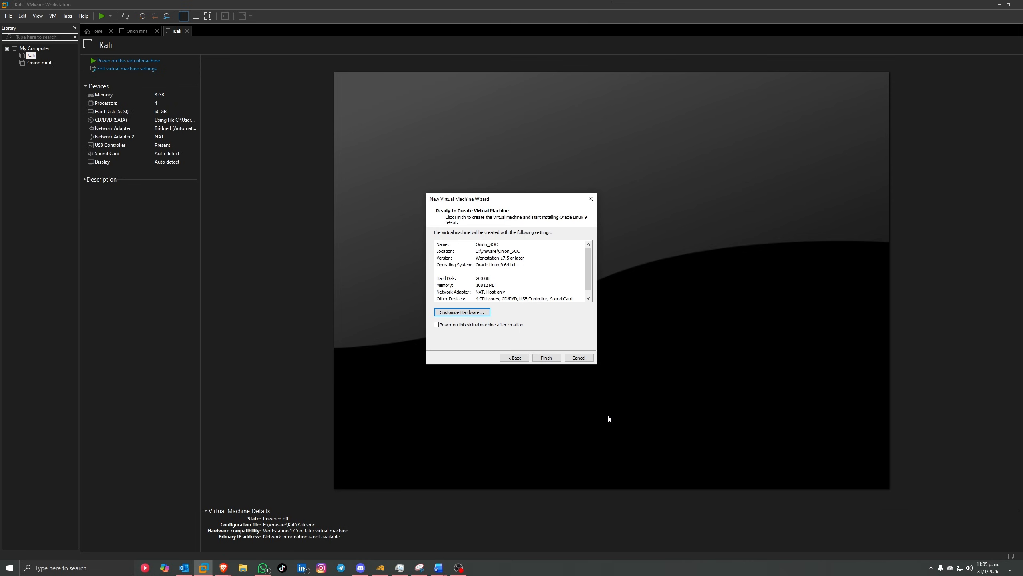
{"action": "left_click", "coordinate": [549, 358]}
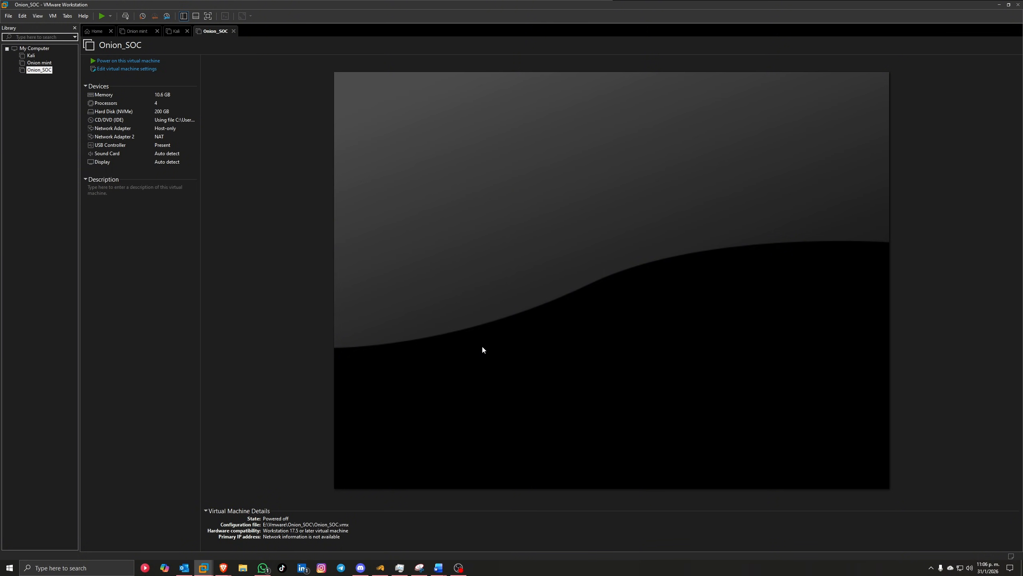
Step: Open VMnet8's NAT settings in the Virtual Network Editor: subnet 10.0.0.0, gateway 10.0.0.2
{"action": "left_click", "coordinate": [23, 16]}
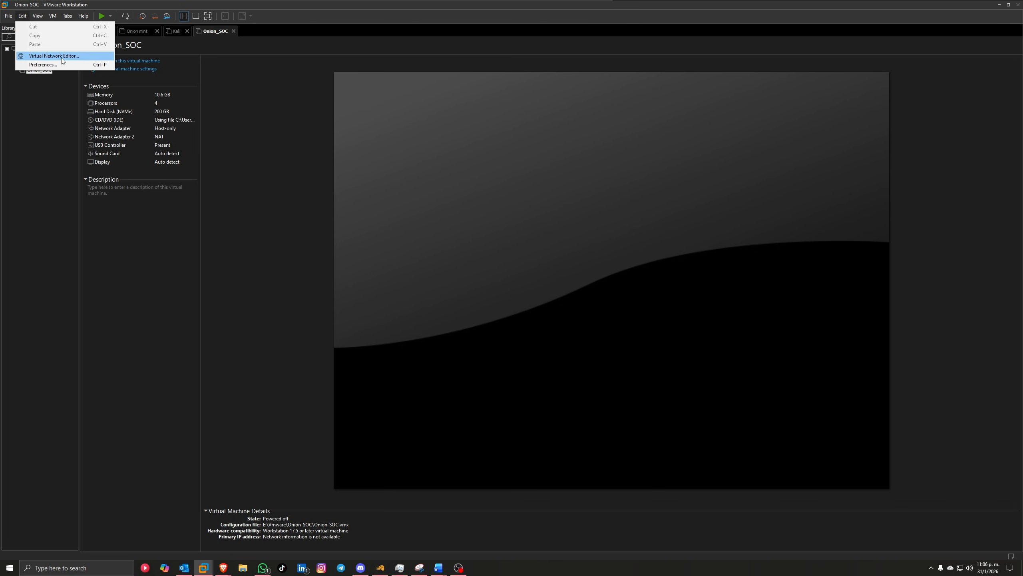
{"action": "left_click", "coordinate": [77, 56]}
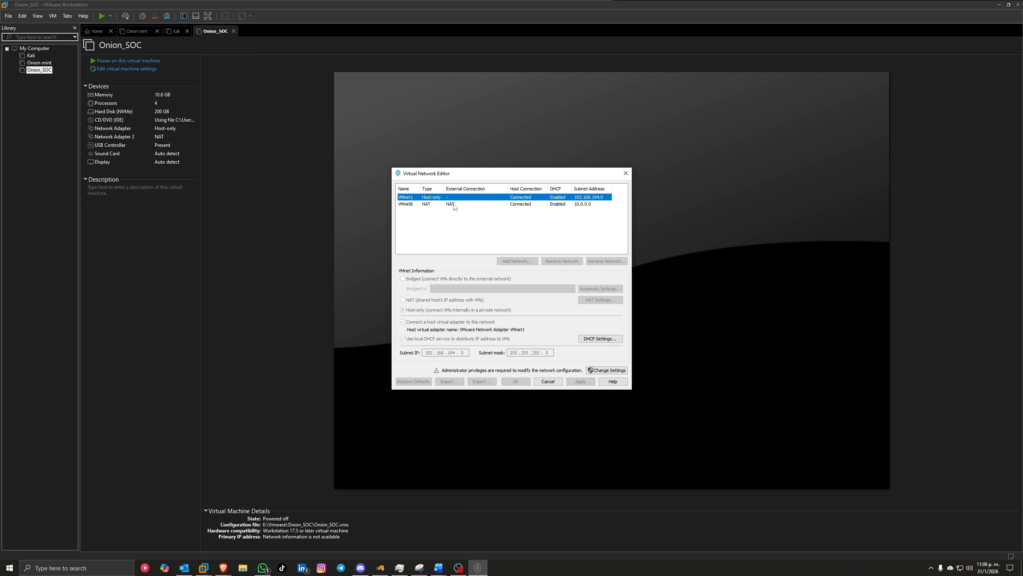
{"action": "left_click", "coordinate": [412, 204]}
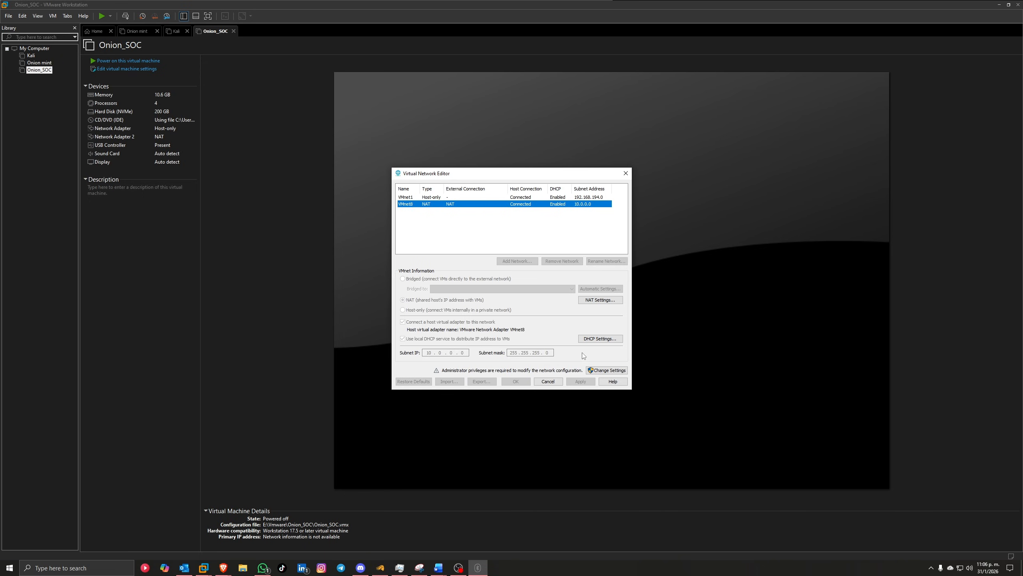
{"action": "left_click", "coordinate": [593, 301]}
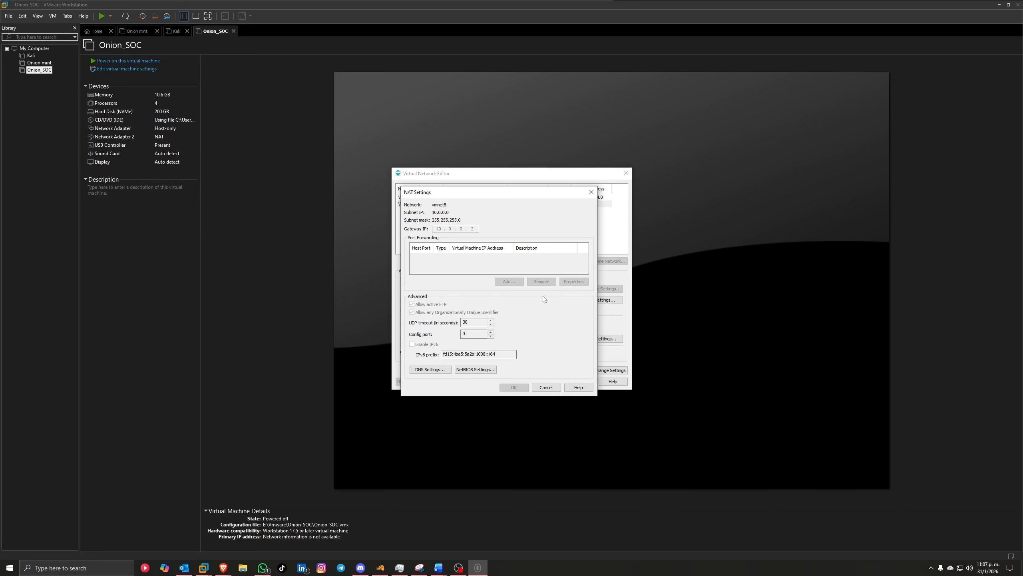
Step: Close NAT Settings unchanged and compare VMnet1 host-only (192.168.184.0) with VMnet8 NAT (10.0.0.0)
{"action": "left_click", "coordinate": [591, 191]}
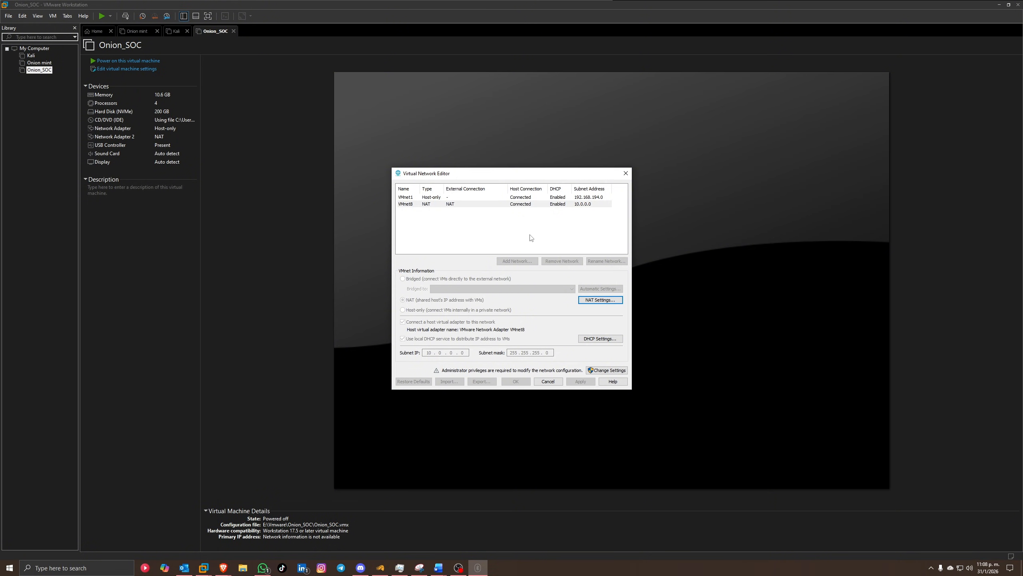
{"action": "left_click", "coordinate": [432, 201]}
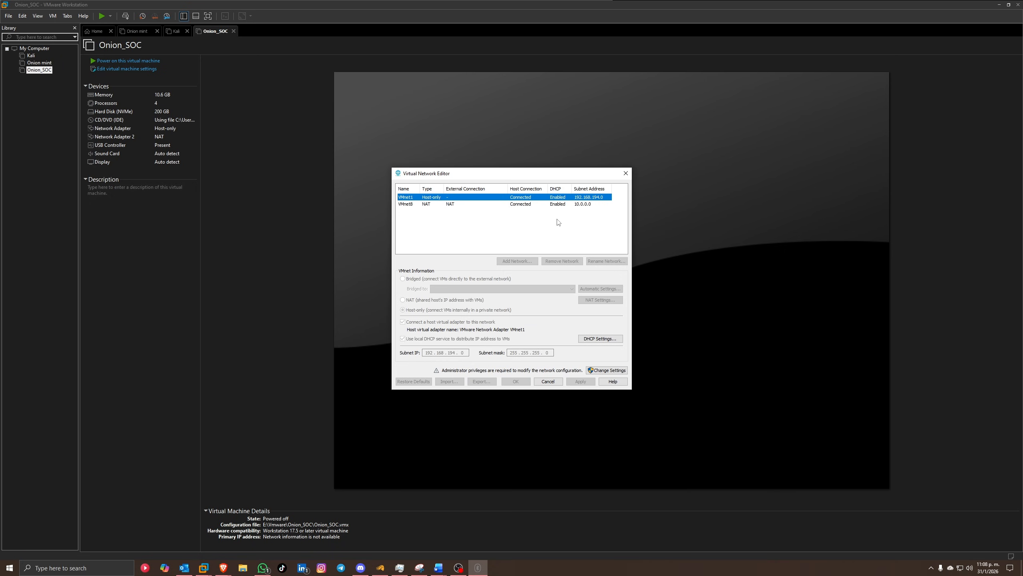
{"action": "left_click", "coordinate": [495, 205]}
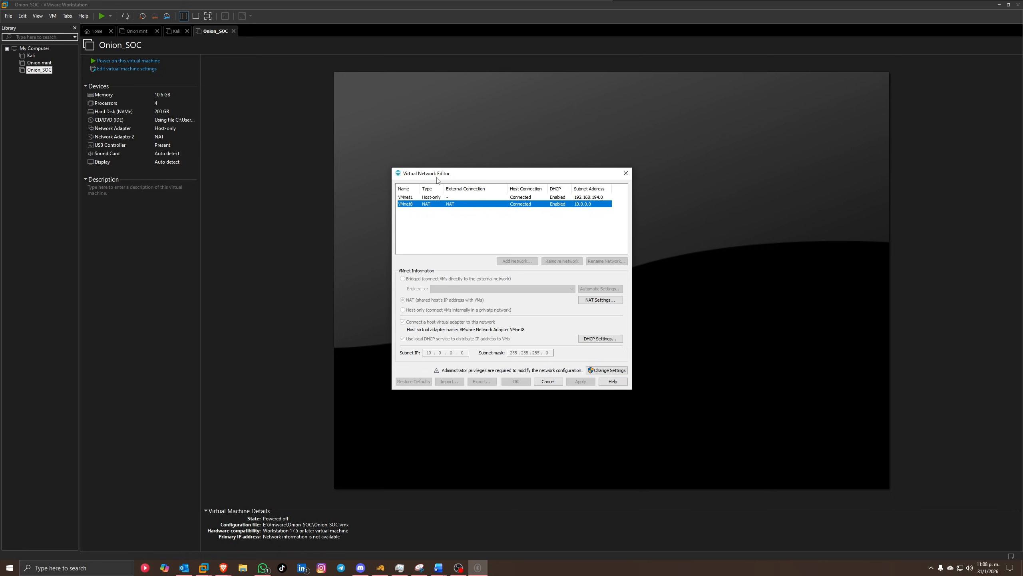
Step: With administrator rights, inspect VMnet8's subnet address and NAT gateway settings
{"action": "left_click", "coordinate": [605, 371]}
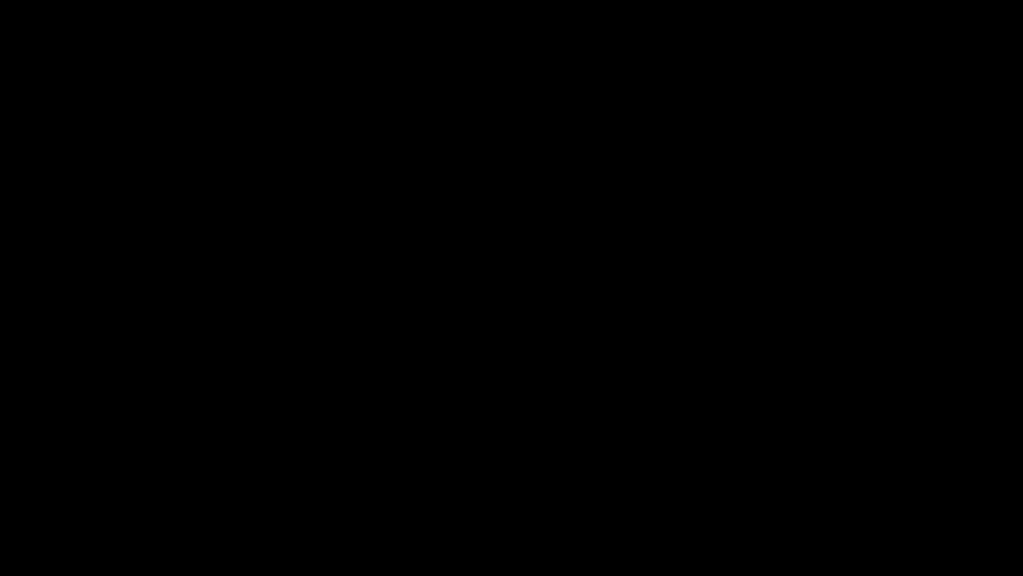
{"action": "left_click", "coordinate": [461, 218]}
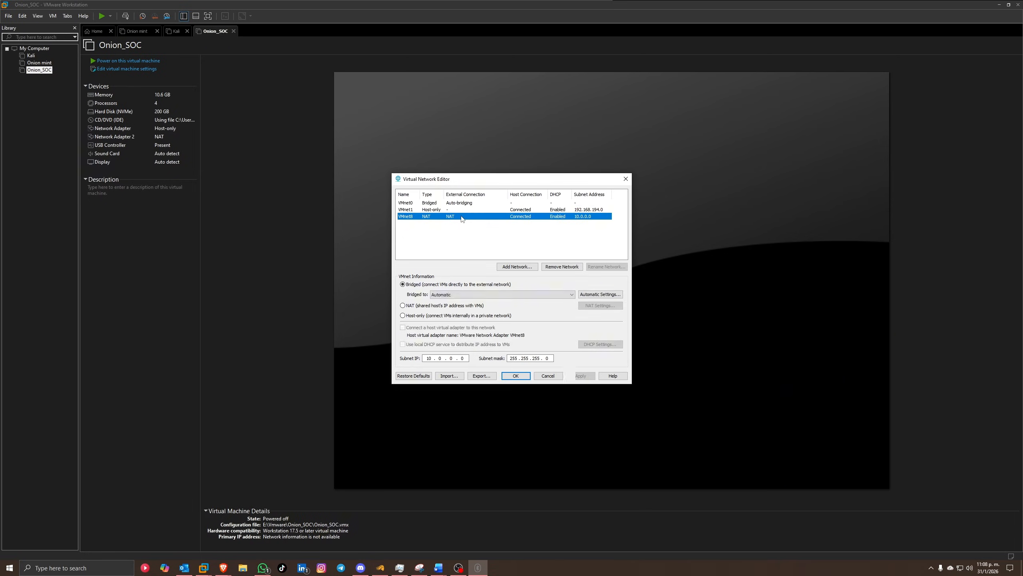
{"action": "left_click_drag", "start_coordinate": [427, 357], "coordinate": [449, 362]}
{"action": "left_click", "coordinate": [440, 358]}
{"action": "left_click", "coordinate": [454, 358]}
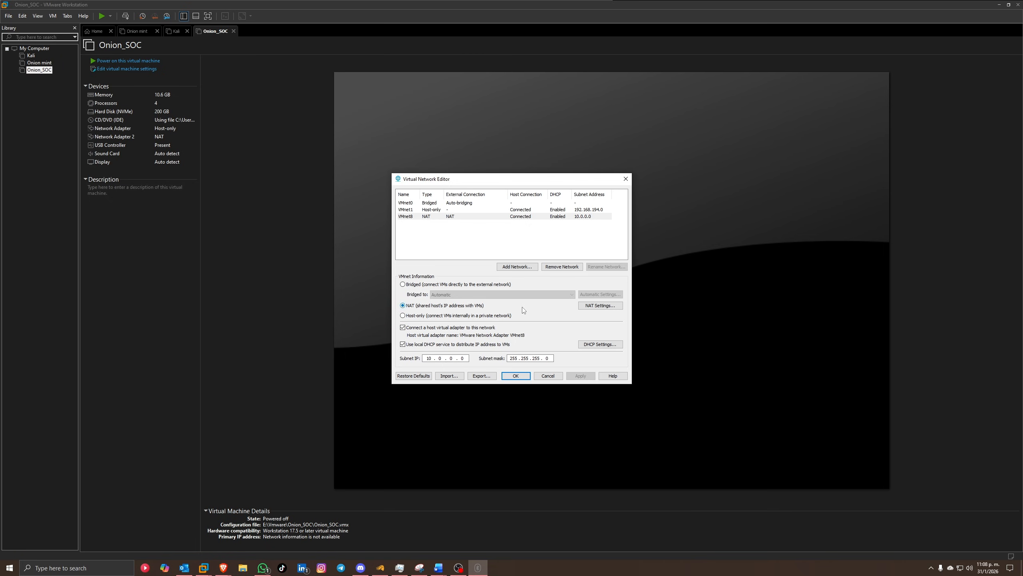
{"action": "left_click", "coordinate": [600, 305]}
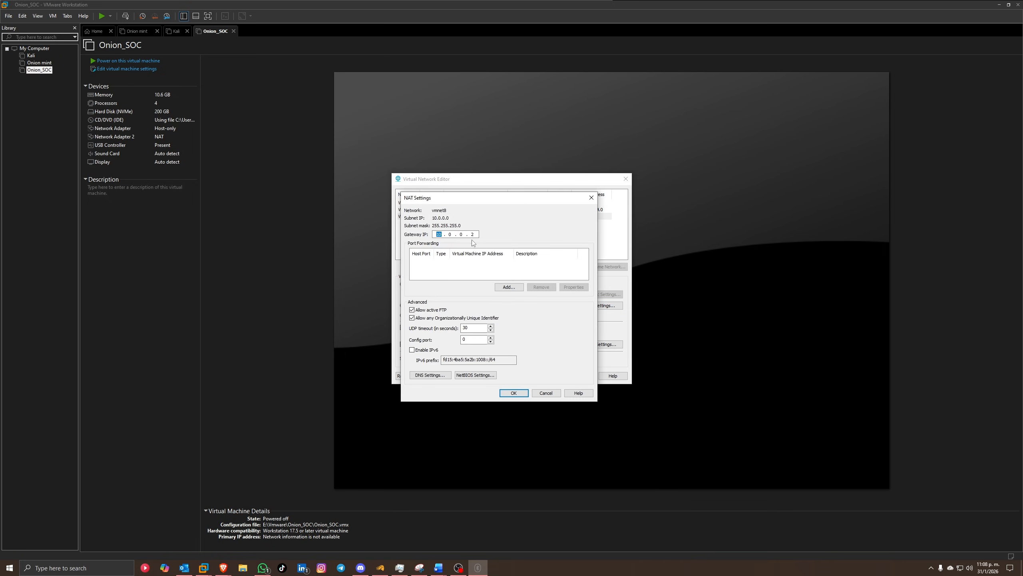
{"action": "left_click", "coordinate": [455, 236]}
{"action": "left_click", "coordinate": [591, 197]}
Step: Review the VMnet1 host-only network's settings and close the Virtual Network Editor
{"action": "left_click", "coordinate": [415, 210]}
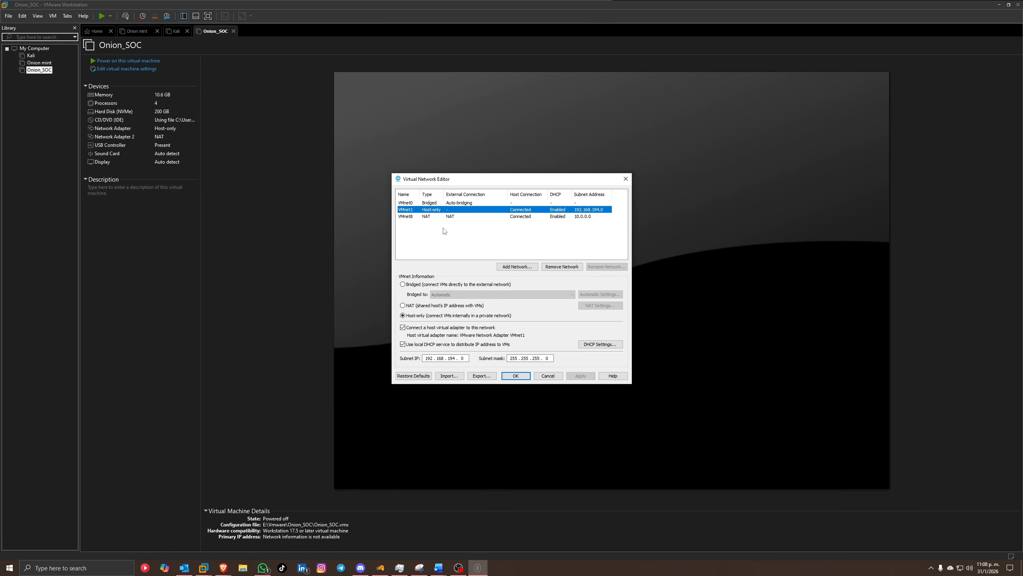
{"action": "left_click", "coordinate": [445, 230]}
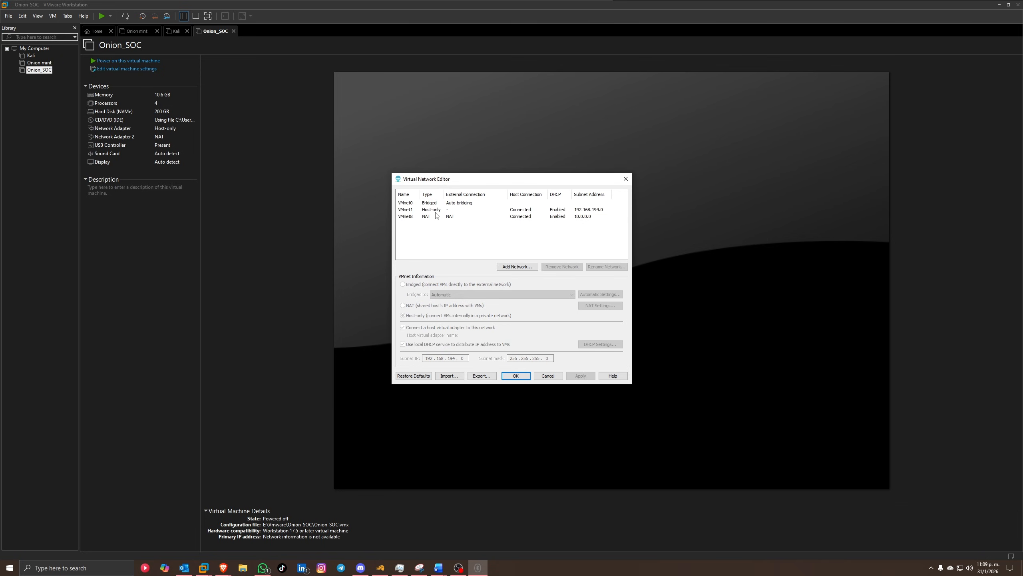
{"action": "left_click", "coordinate": [410, 210]}
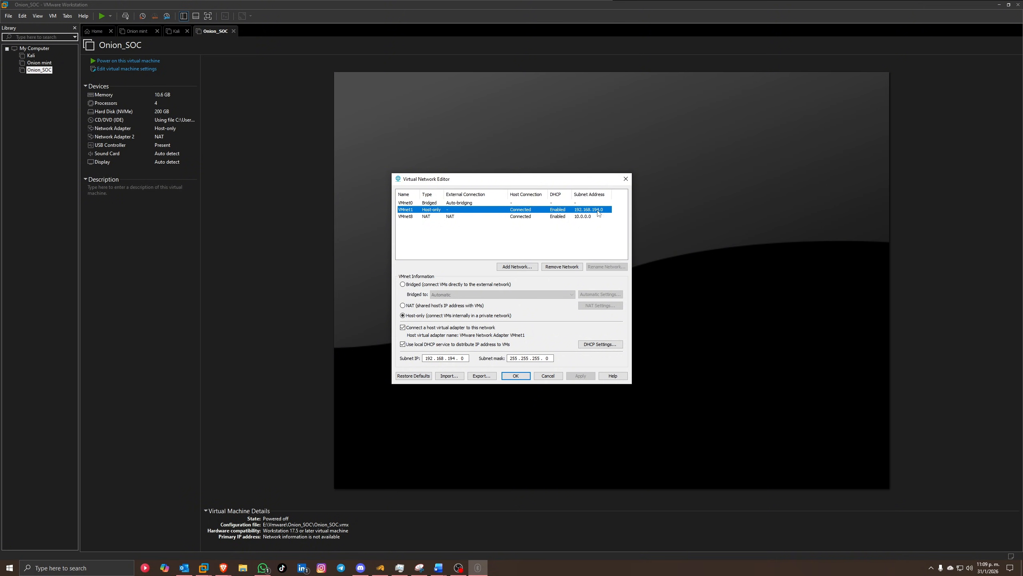
{"action": "left_click", "coordinate": [518, 379]}
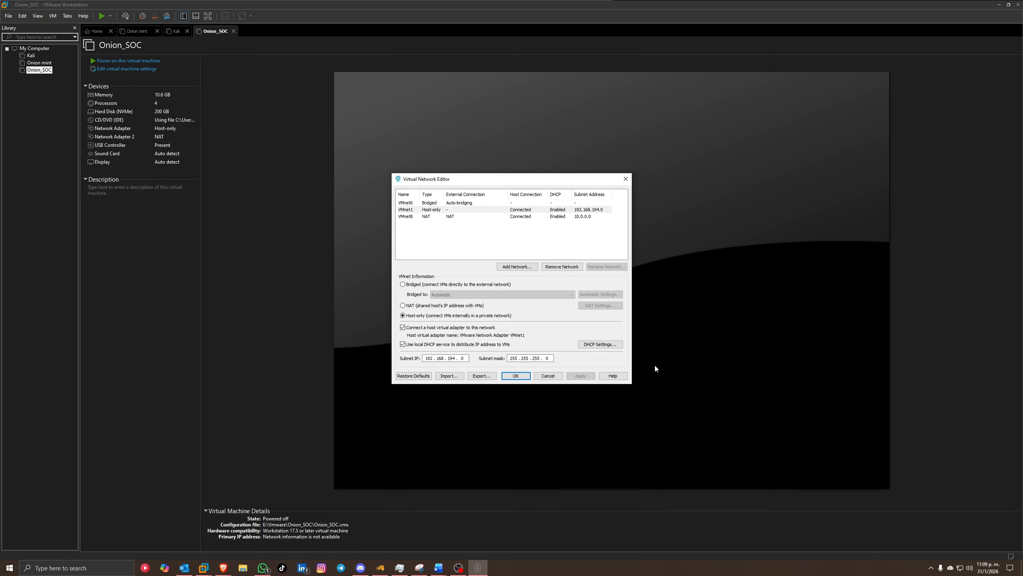
Step: Start Onion_SOC and boot it from the boot menu into the Security Onion installer's data-loss warning
{"action": "left_click", "coordinate": [166, 63]}
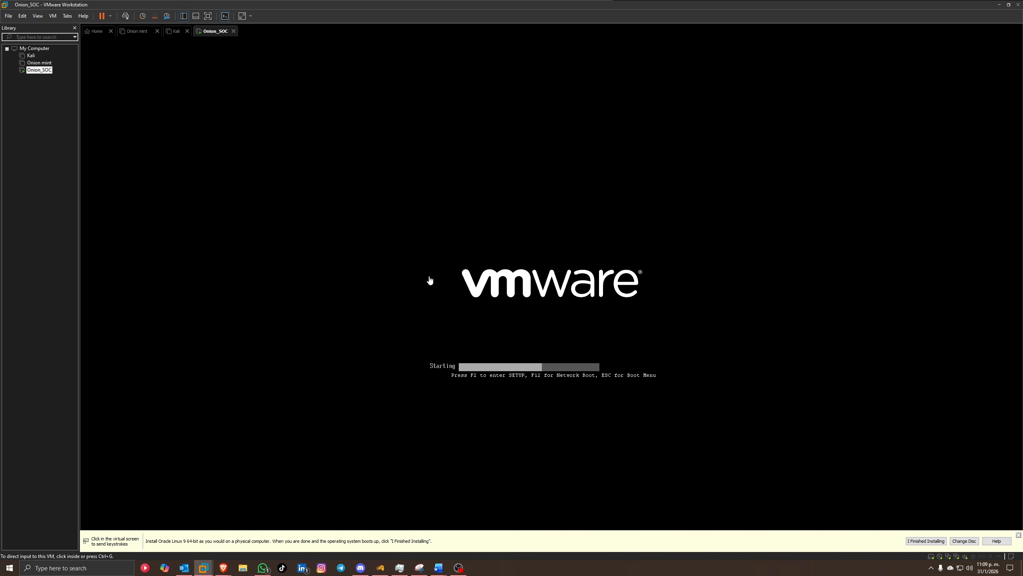
{"action": "left_click", "coordinate": [615, 312]}
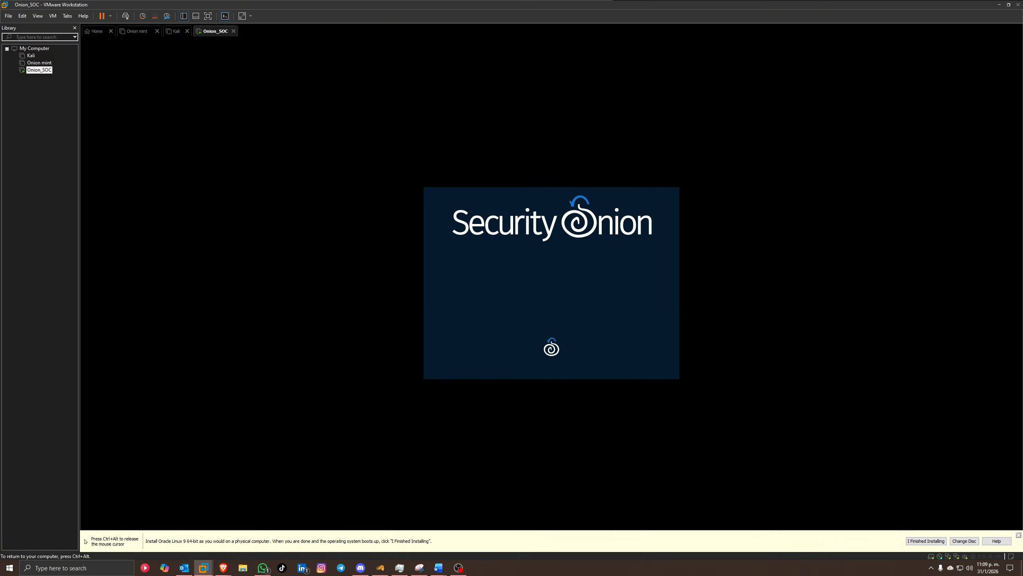
{"action": "key", "text": "ctrl+alt"}
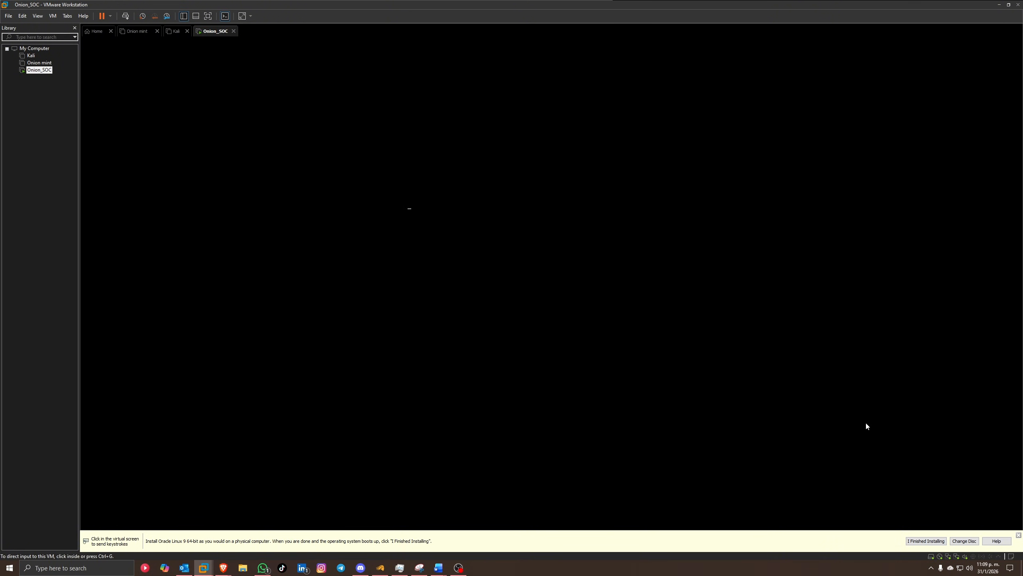
{"action": "left_click", "coordinate": [1017, 534]}
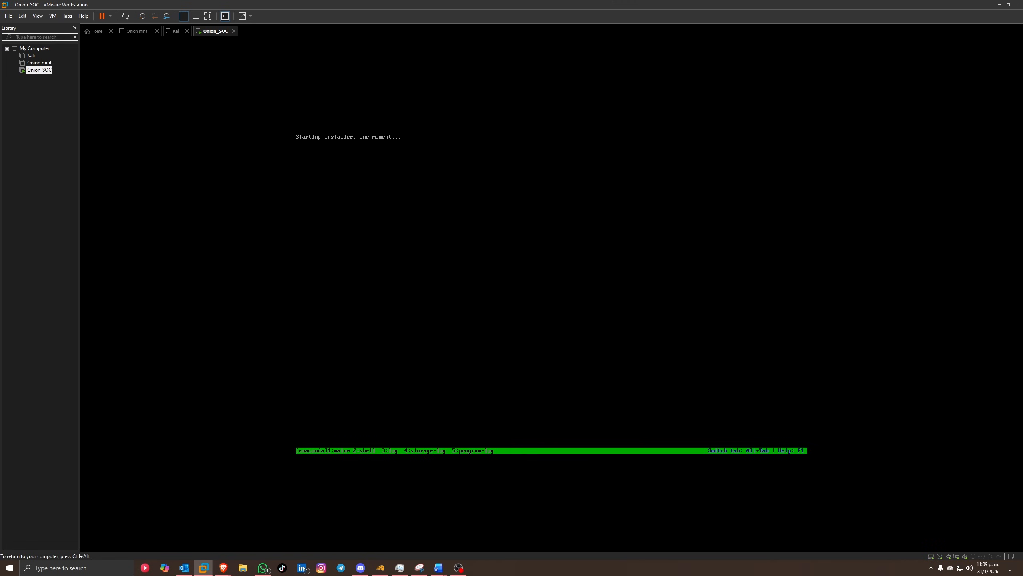
{"action": "key", "text": "ctrl+alt"}
{"action": "left_click", "coordinate": [379, 235]}
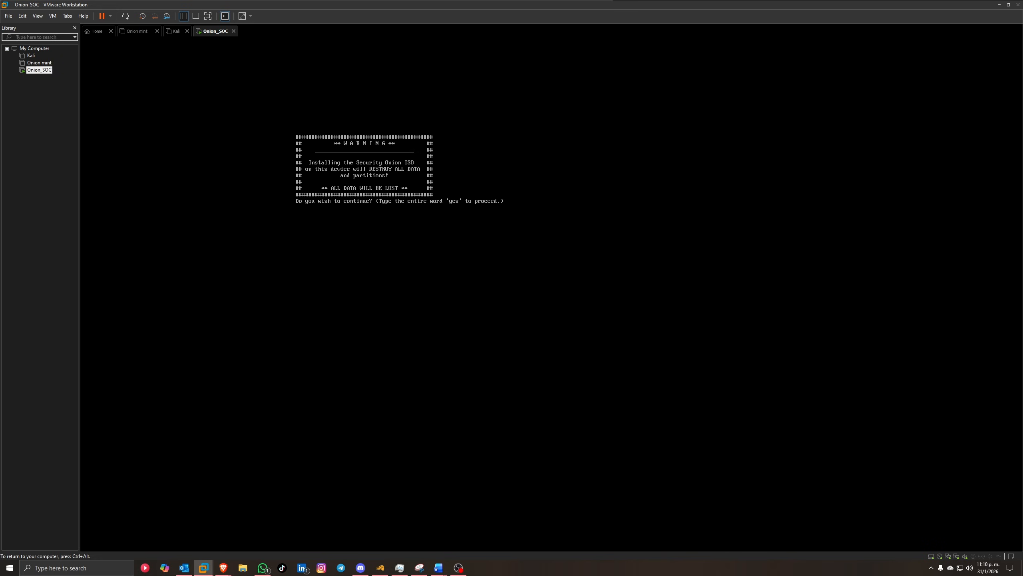
Step: Type yes to wipe the disk, set the admin username and password, and run the initial install
{"action": "type", "text": "yes"}
{"action": "key", "text": "Return"}
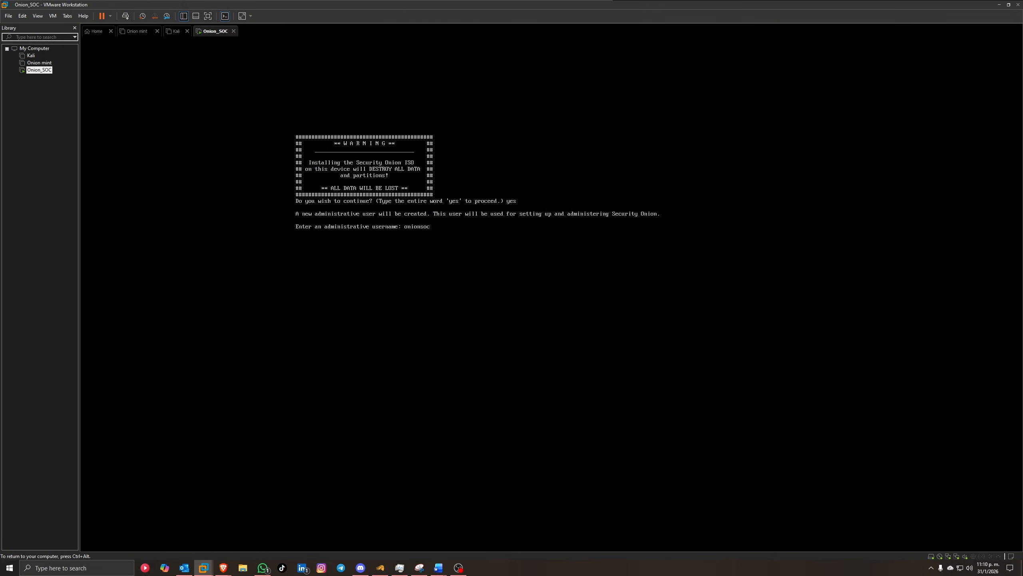
{"action": "key", "text": "Return"}
{"action": "key", "text": "Return"}
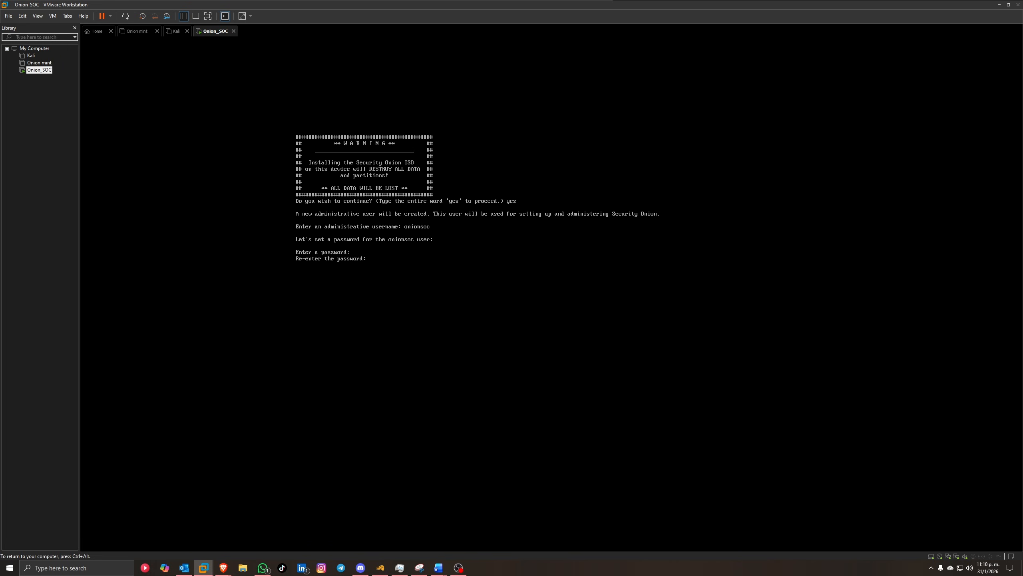
{"action": "key", "text": "Return"}
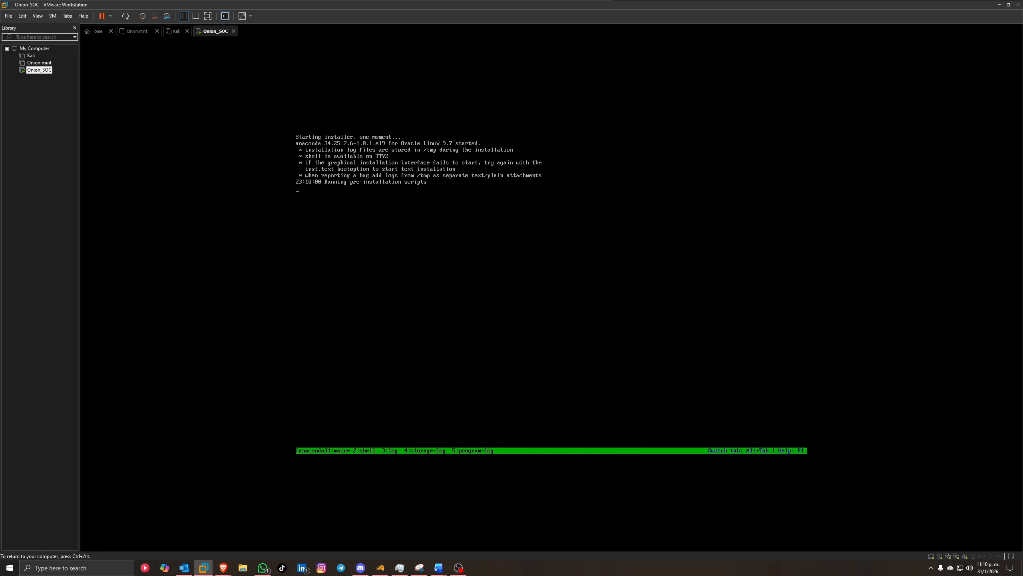
{"action": "key", "text": "ctrl+alt"}
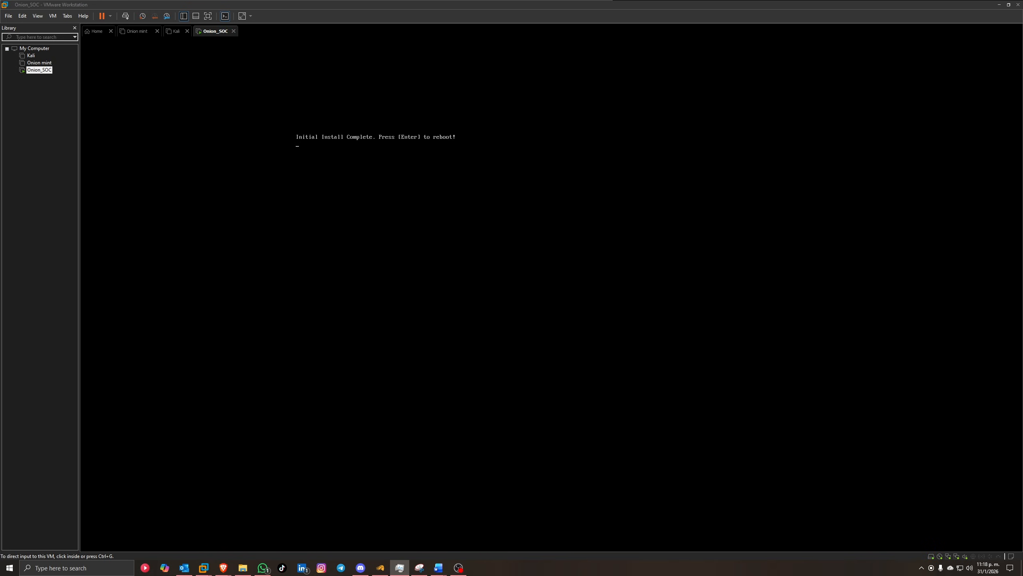
Step: Reboot the freshly installed VM and log in as the administrative user
{"action": "left_click", "coordinate": [973, 389]}
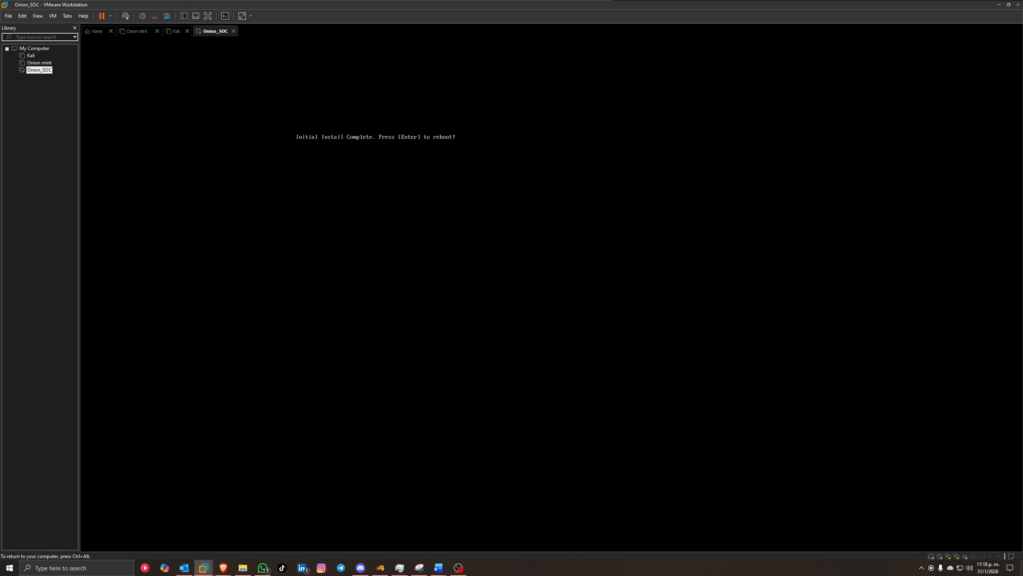
{"action": "key", "text": "Return"}
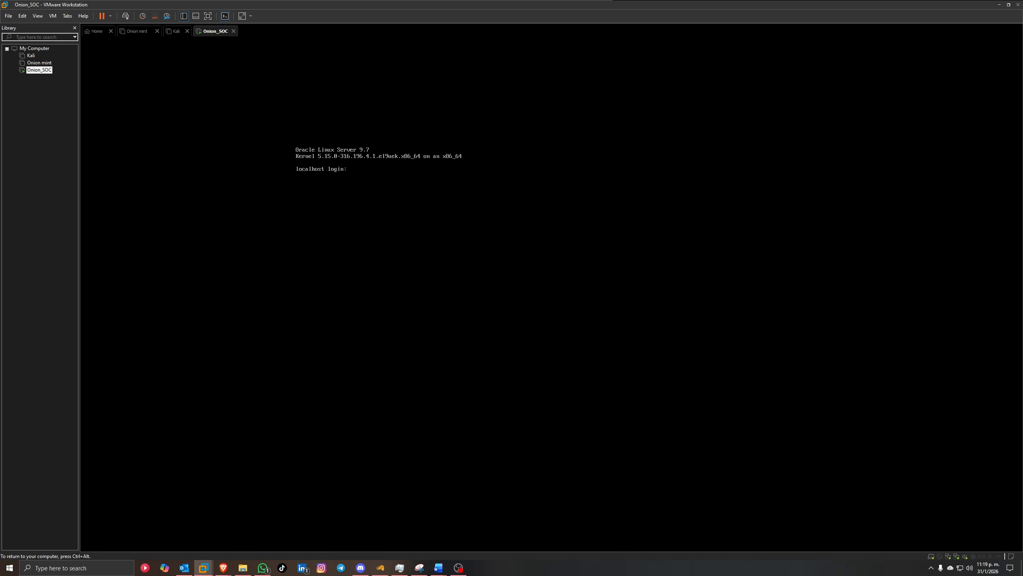
{"action": "type", "text": "nionsoc"}
{"action": "key", "text": "Return"}
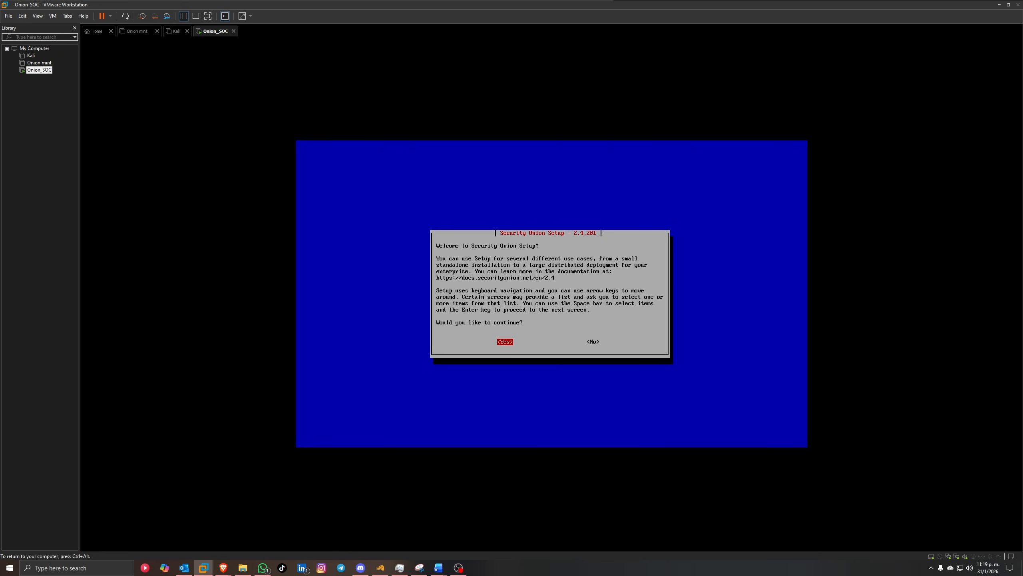
Step: Agree to continue Security Onion Setup and confirm the standard Install option
{"action": "key", "text": "Return"}
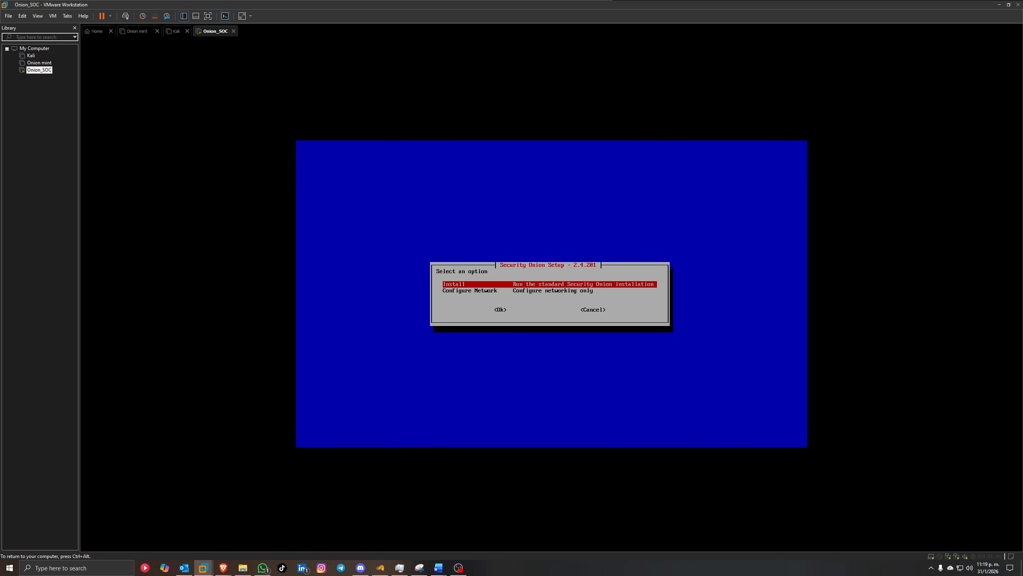
{"action": "key", "text": "Tab"}
{"action": "key", "text": "Return"}
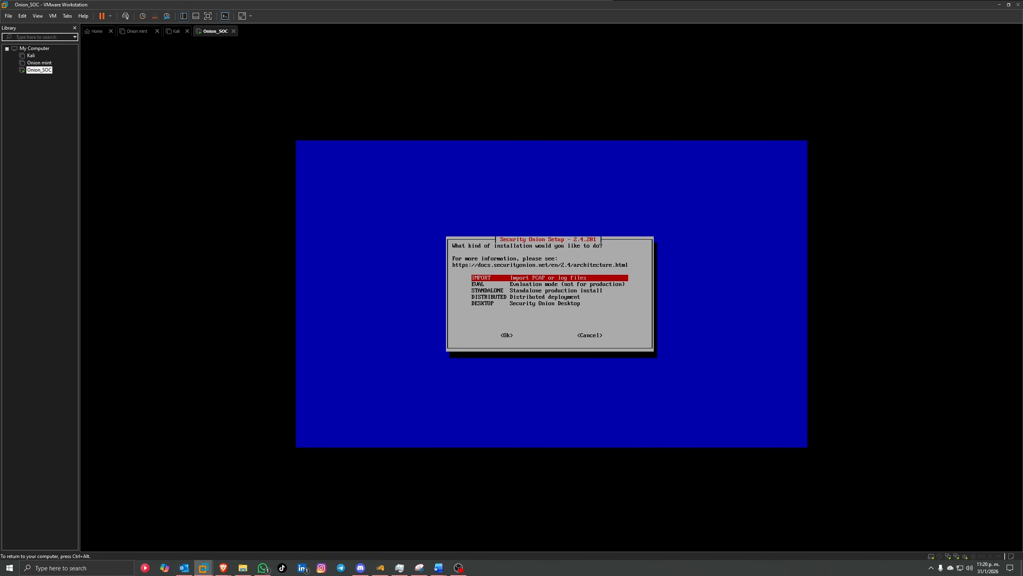
Step: Choose the EVAL installation type and accept the ELv2 license by typing AGREE
{"action": "key", "text": "Down"}
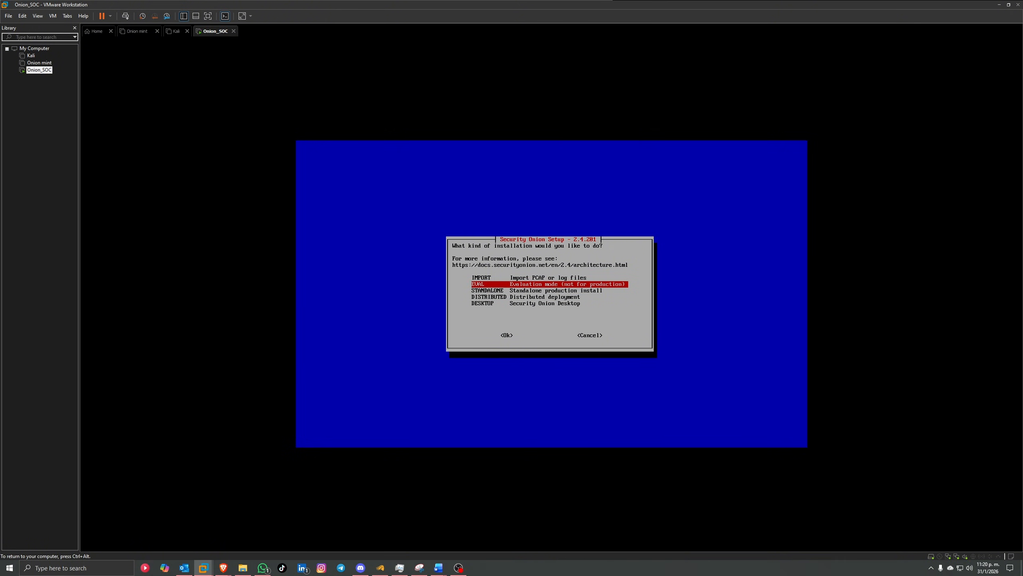
{"action": "key", "text": "Return"}
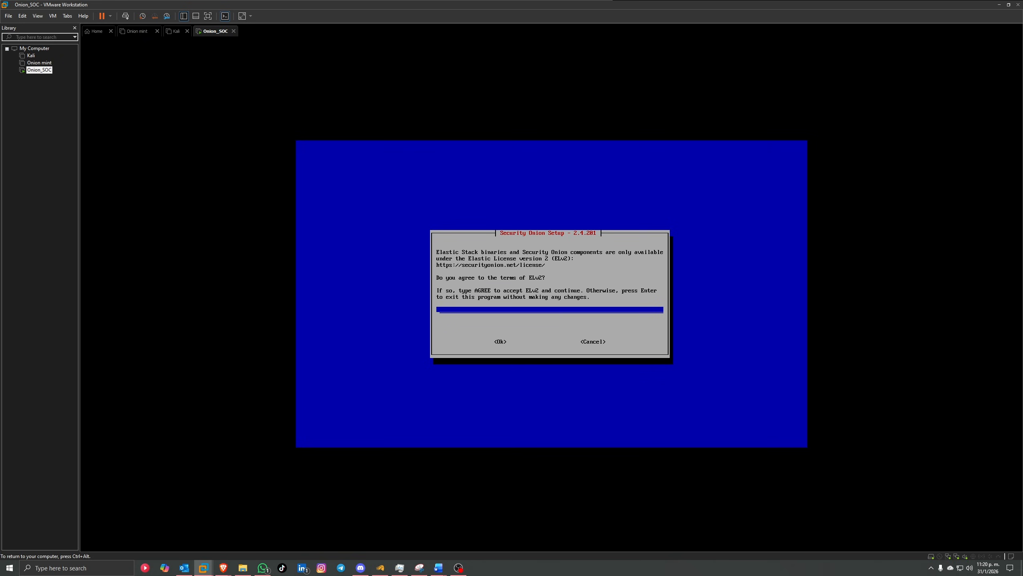
{"action": "type", "text": "agree"}
{"action": "key", "text": "Tab"}
{"action": "key", "text": "Return"}
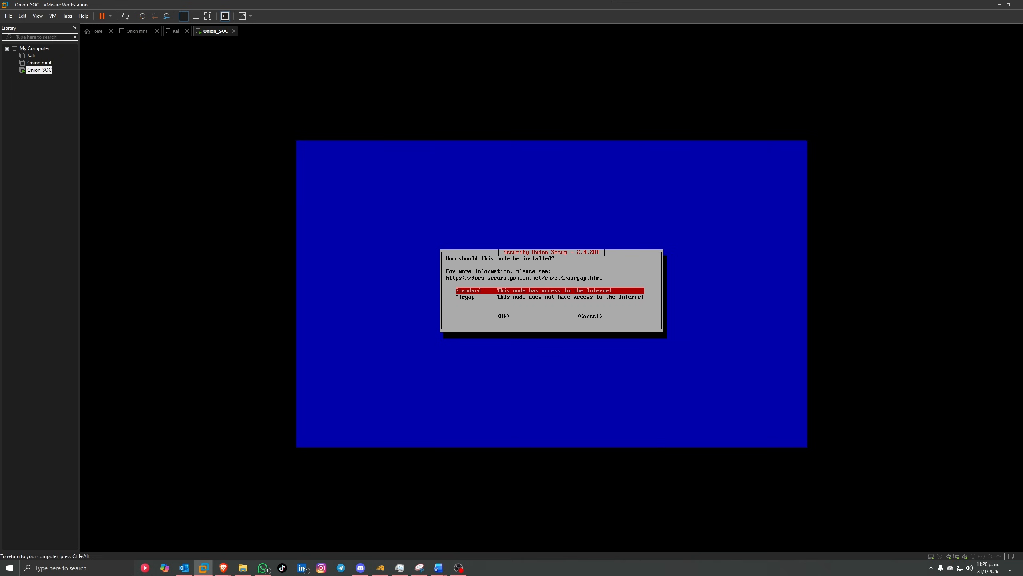
Step: Pick a Standard internet-connected node and replace the hostname securityonion with 'onion'
{"action": "key", "text": "Return"}
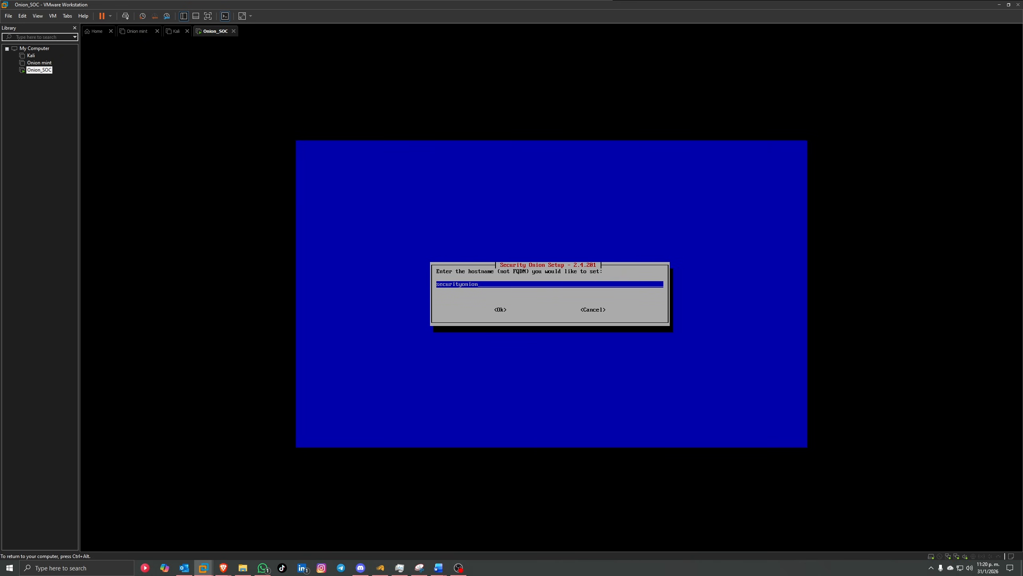
{"action": "key", "text": "BackSpace"}
{"action": "key", "text": "BackSpace"}
{"action": "key", "text": "BackSpace"}
{"action": "key", "text": "BackSpace"}
{"action": "key", "text": "BackSpace"}
{"action": "key", "text": "BackSpace"}
{"action": "key", "text": "BackSpace"}
{"action": "key", "text": "BackSpace"}
{"action": "key", "text": "BackSpace"}
{"action": "key", "text": "BackSpace"}
{"action": "key", "text": "BackSpace"}
{"action": "key", "text": "BackSpace"}
{"action": "key", "text": "BackSpace"}
{"action": "type", "text": "onion"}
Step: Submit the hostname 'onion' to reach the management NIC prompt
{"action": "key", "text": "Return"}
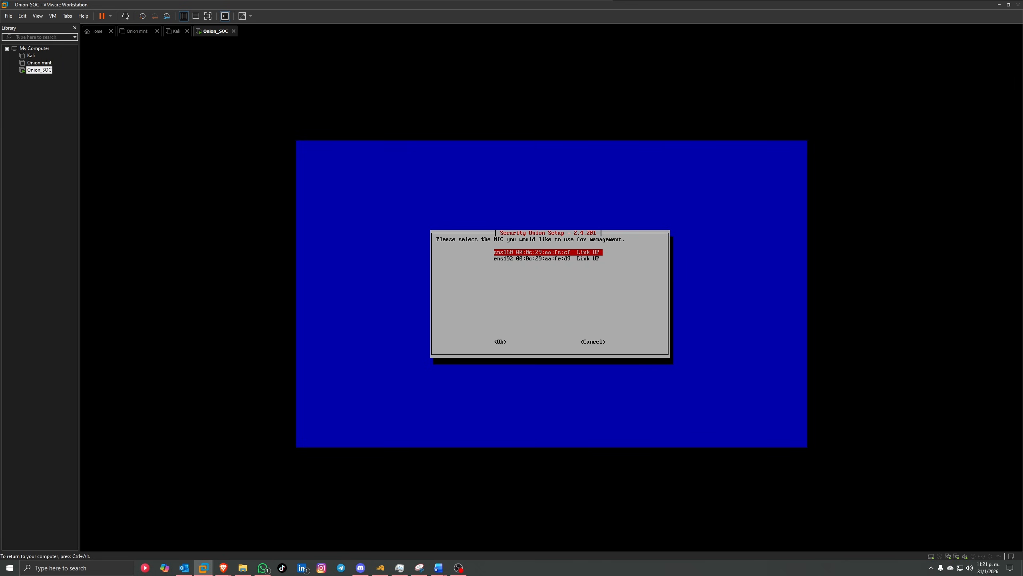
{"action": "key", "text": "ctrl+alt"}
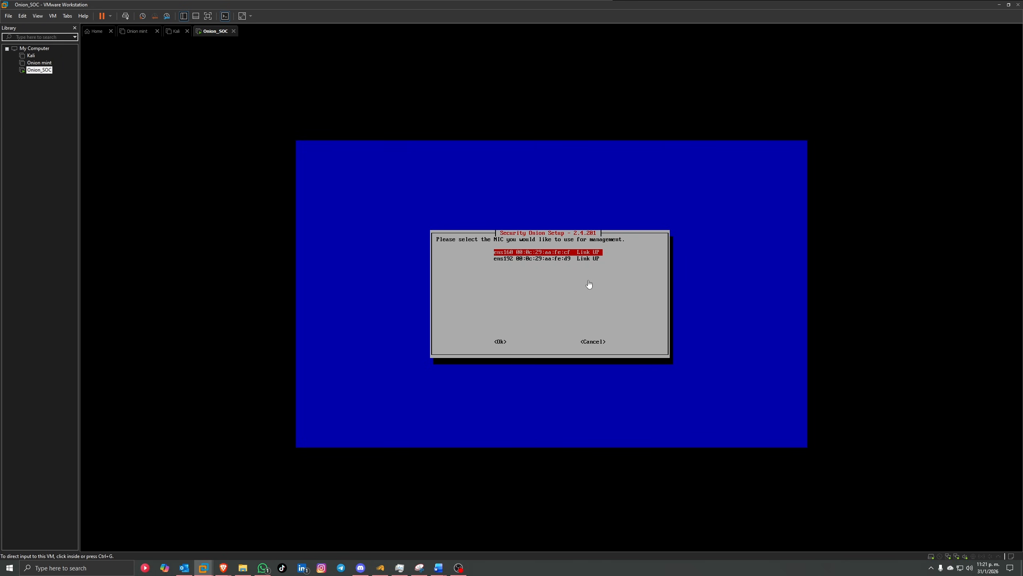
{"action": "right_click", "coordinate": [45, 71]}
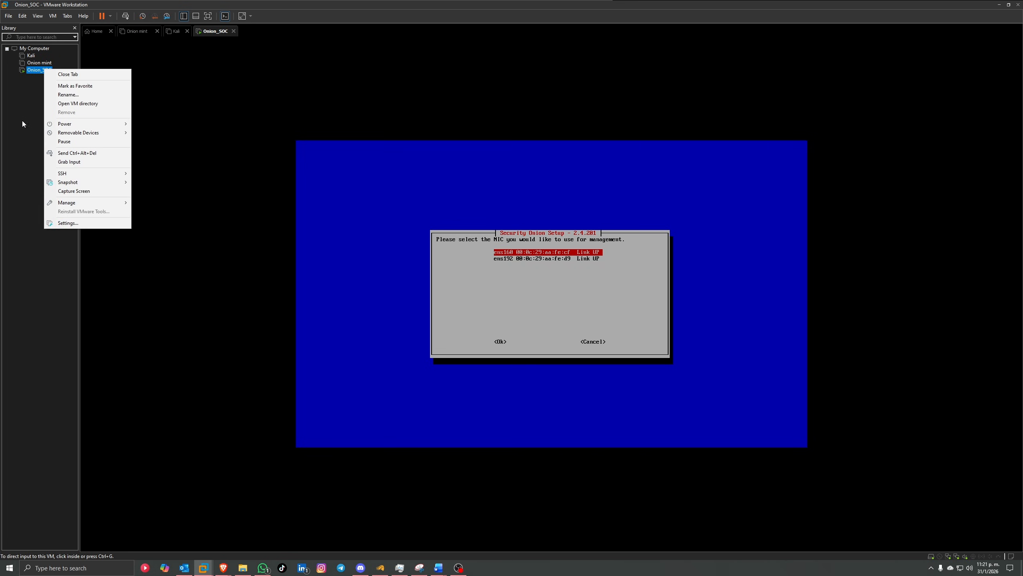
{"action": "left_click", "coordinate": [22, 120]}
{"action": "right_click", "coordinate": [39, 70]}
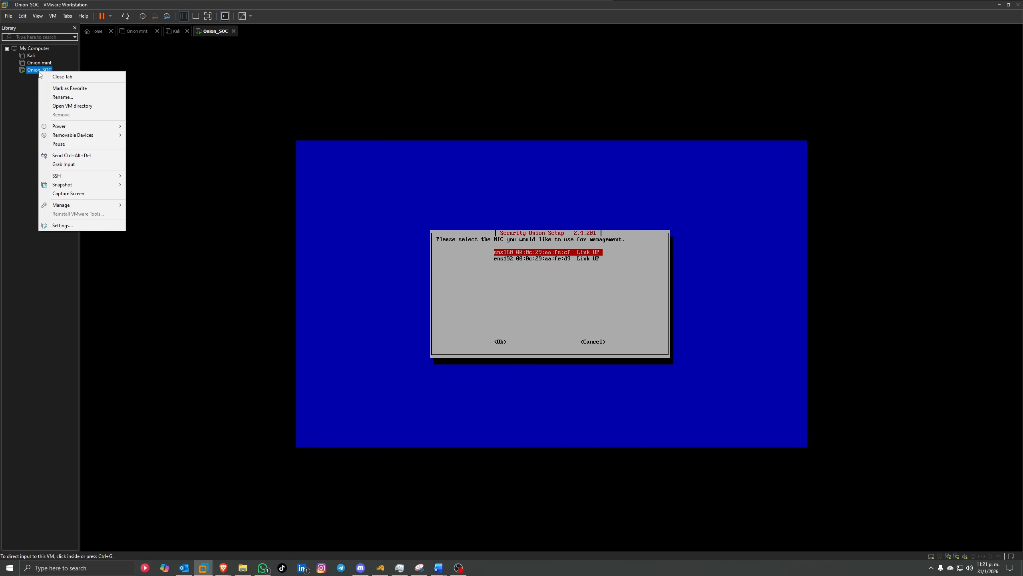
{"action": "left_click", "coordinate": [77, 226]}
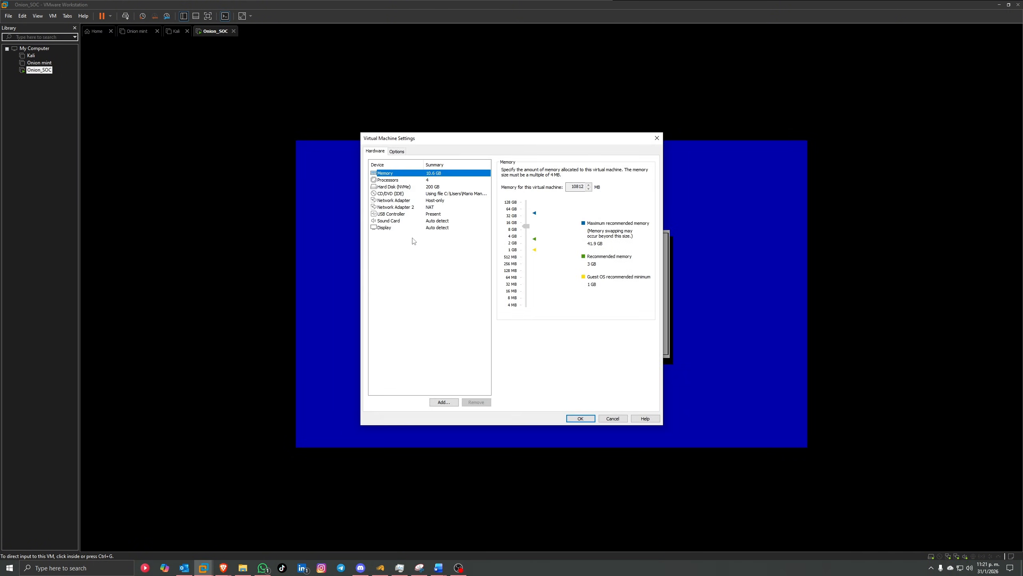
{"action": "left_click", "coordinate": [433, 208]}
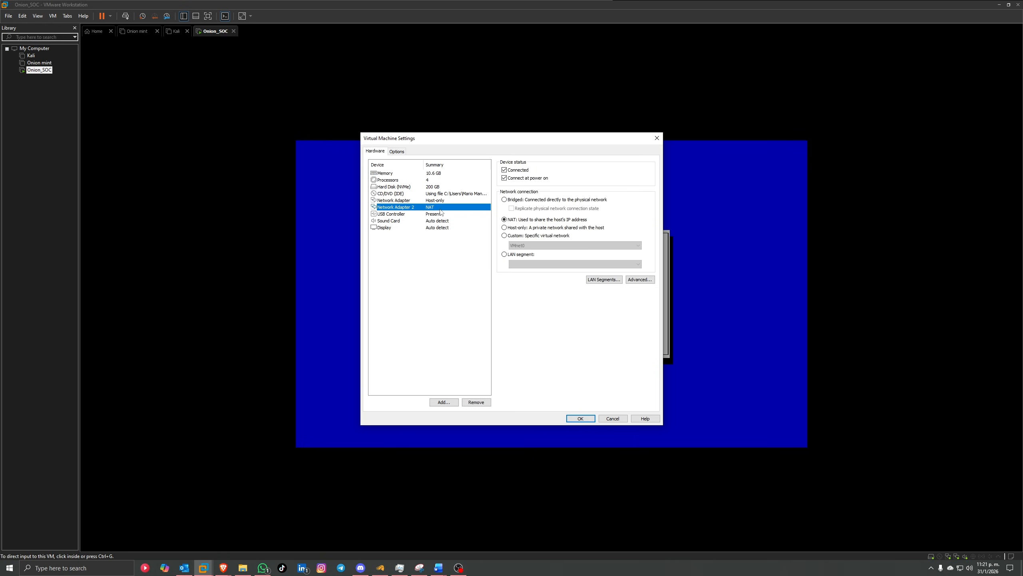
Step: Use ens192 as the management interface with a static IP address
{"action": "left_click", "coordinate": [590, 419]}
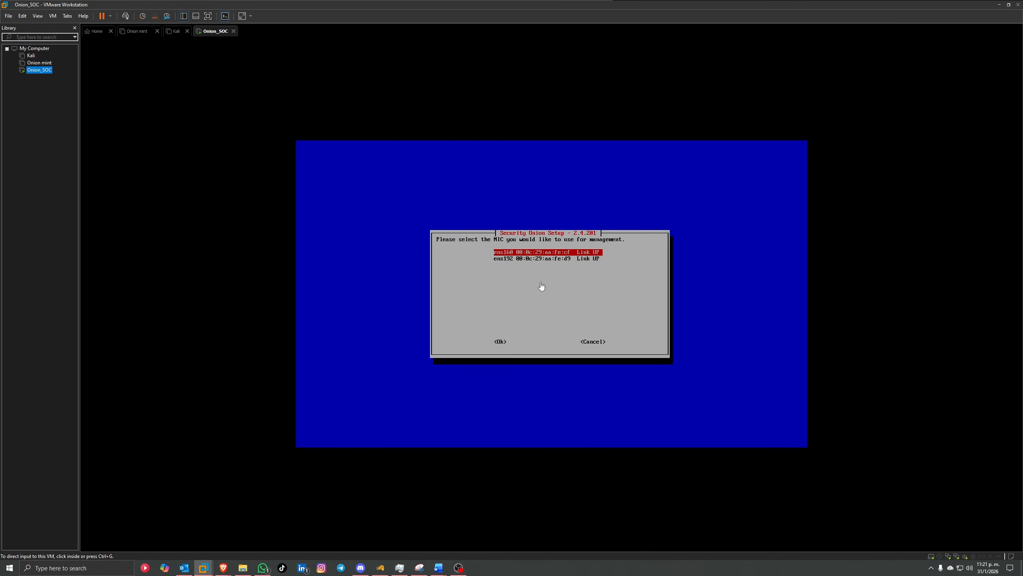
{"action": "key", "text": "Down"}
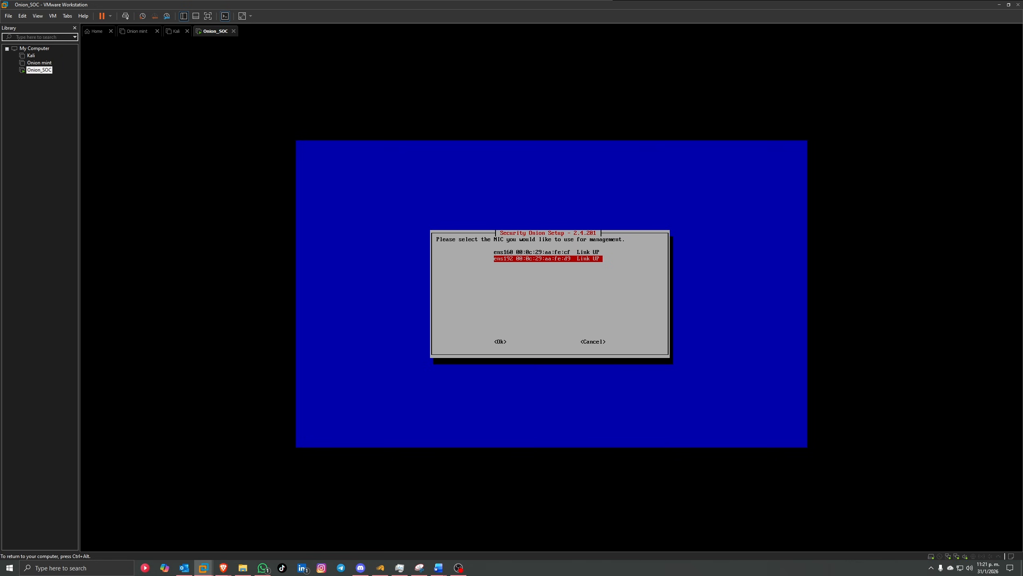
{"action": "key", "text": "Tab"}
{"action": "key", "text": "Return"}
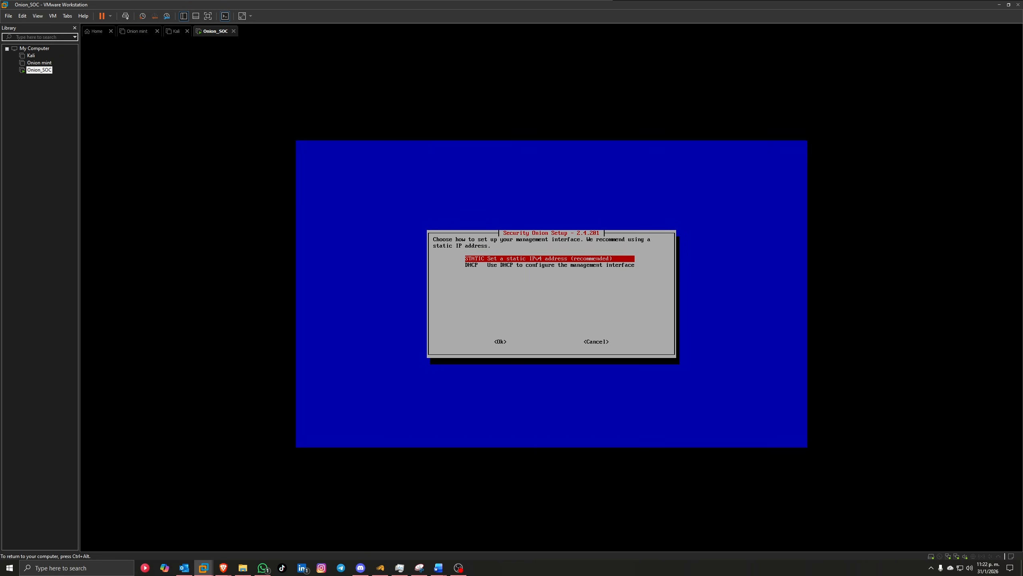
{"action": "key", "text": "Tab"}
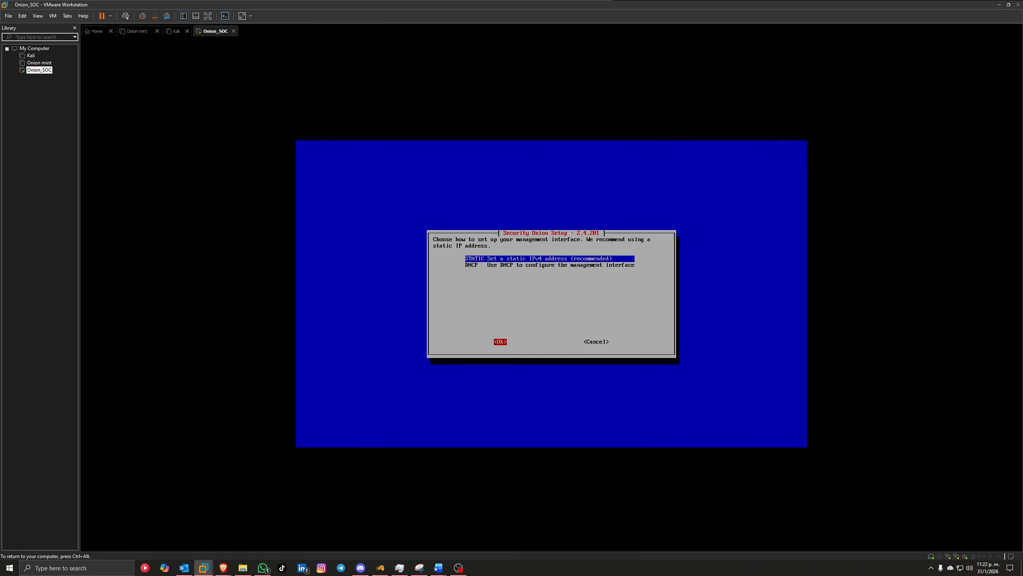
{"action": "key", "text": "Return"}
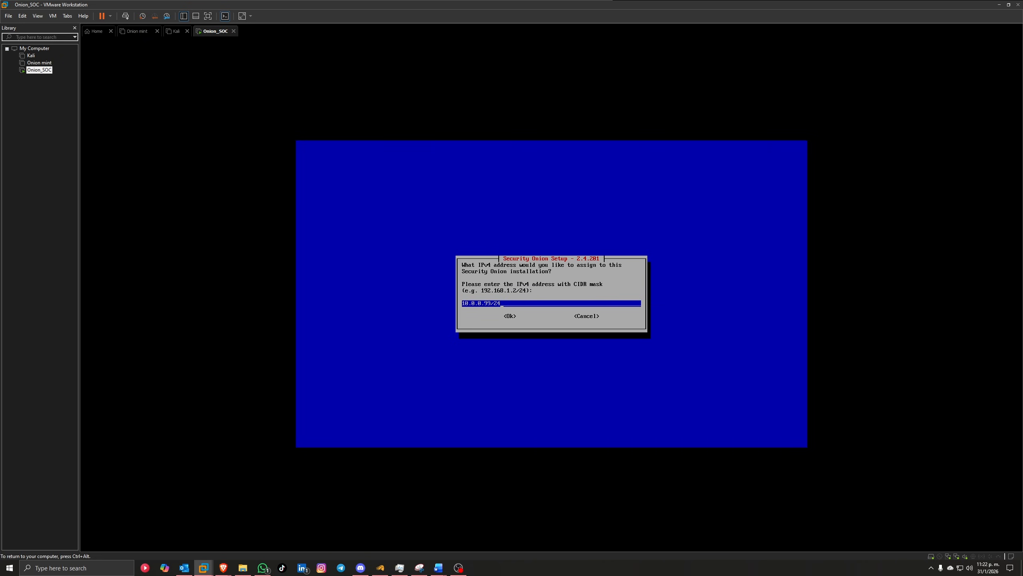
Step: Accept address 10.0.0.99/24, gateway 10.0.0.2, DNS 8.8.8.8,8.8.4.4 and the default search domain
{"action": "key", "text": "Tab"}
{"action": "key", "text": "Return"}
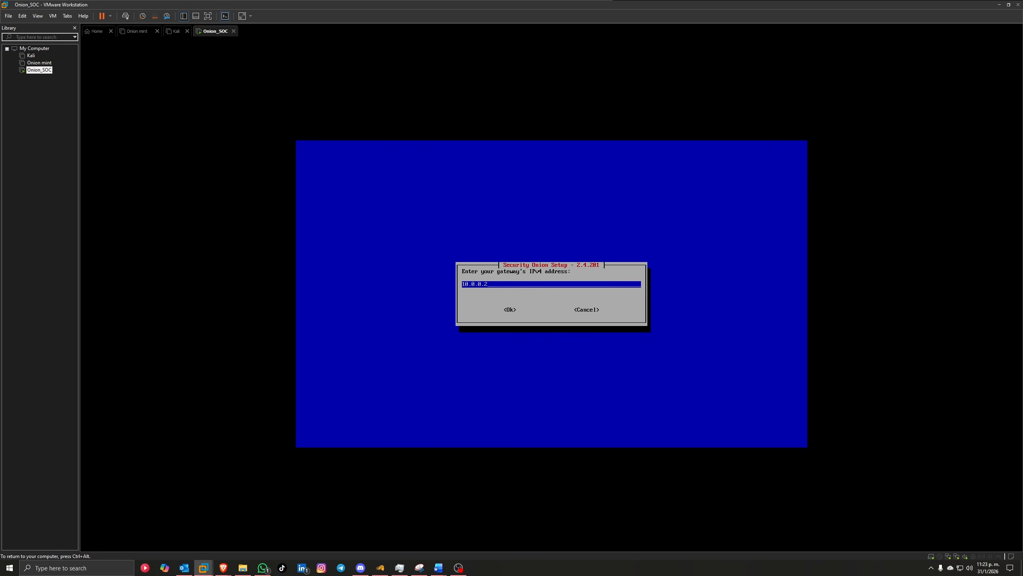
{"action": "key", "text": "Tab"}
{"action": "key", "text": "Return"}
{"action": "key", "text": "Tab"}
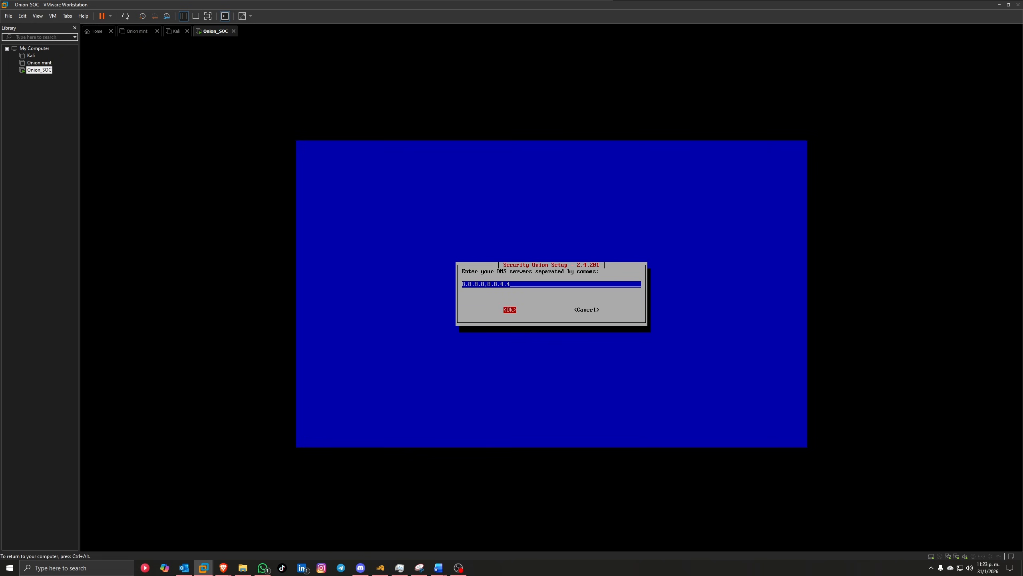
{"action": "key", "text": "Return"}
{"action": "key", "text": "Tab"}
{"action": "key", "text": "Return"}
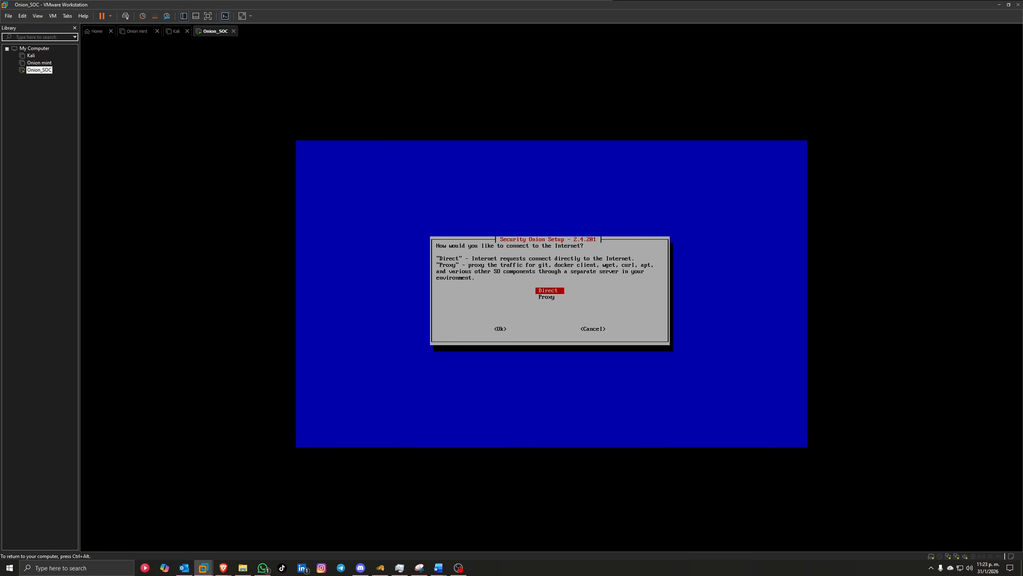
Step: Choose Direct Internet access, keep the default Docker IP range, and add ens160 as monitor interface
{"action": "key", "text": "Tab"}
{"action": "key", "text": "Return"}
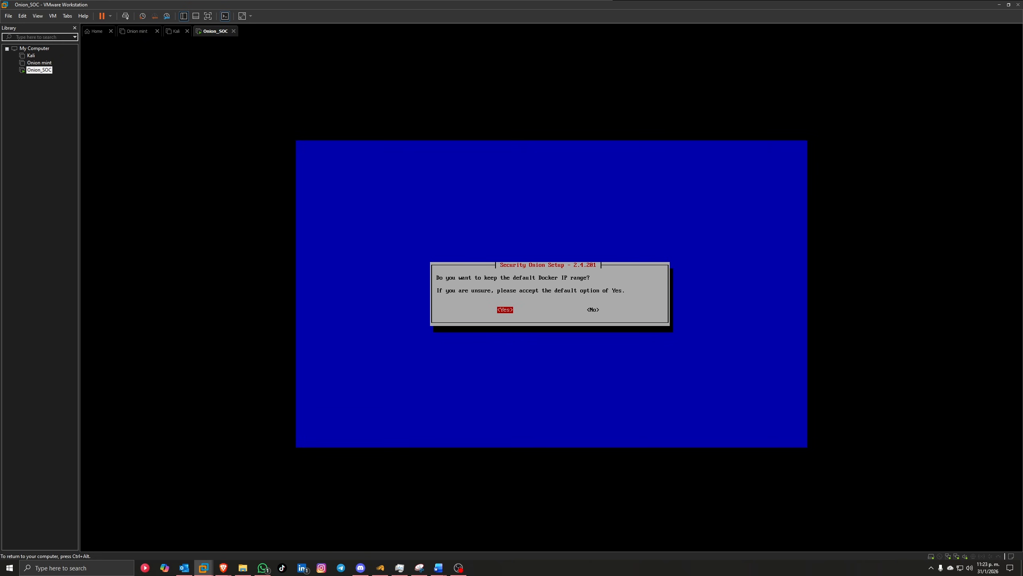
{"action": "key", "text": "Return"}
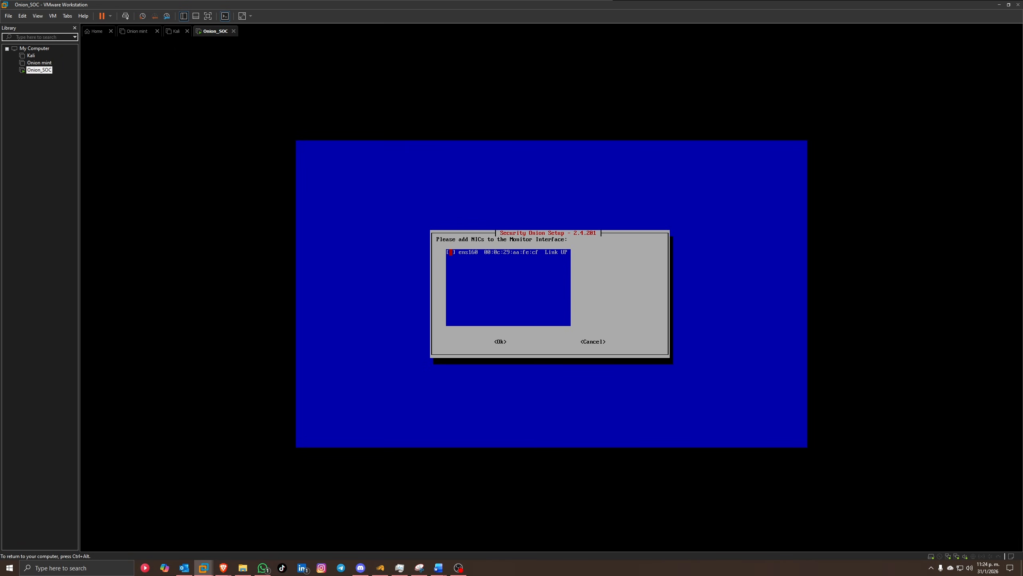
{"action": "key", "text": "Tab"}
{"action": "key", "text": "Return"}
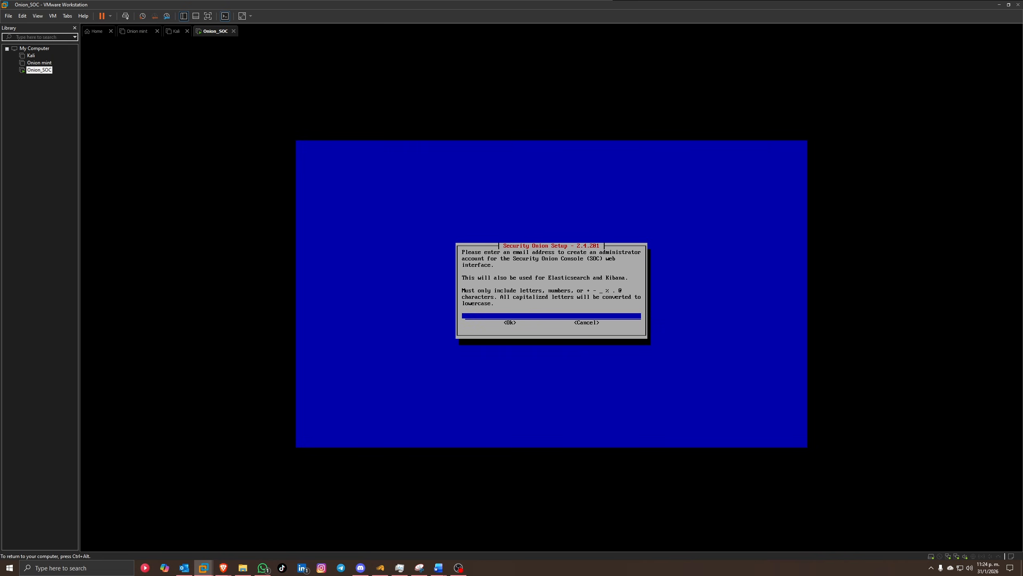
Step: Enter the SOC administrator's e-mail address, then enter and confirm the account password
{"action": "key", "text": "Tab"}
{"action": "key", "text": "Return"}
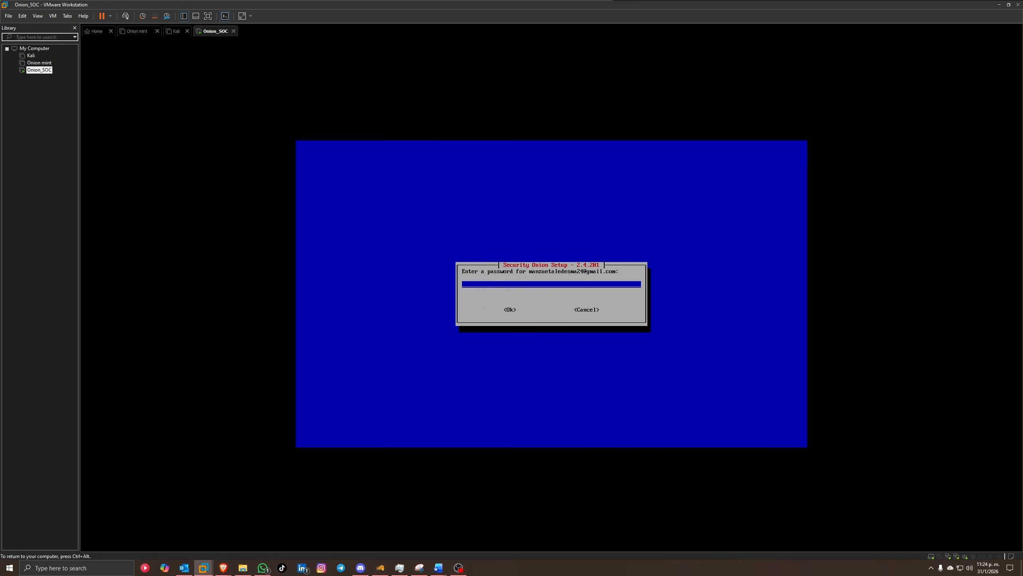
{"action": "type", "text": "*********"}
{"action": "key", "text": "Tab"}
{"action": "key", "text": "Return"}
{"action": "type", "text": "********"}
{"action": "key", "text": "Tab"}
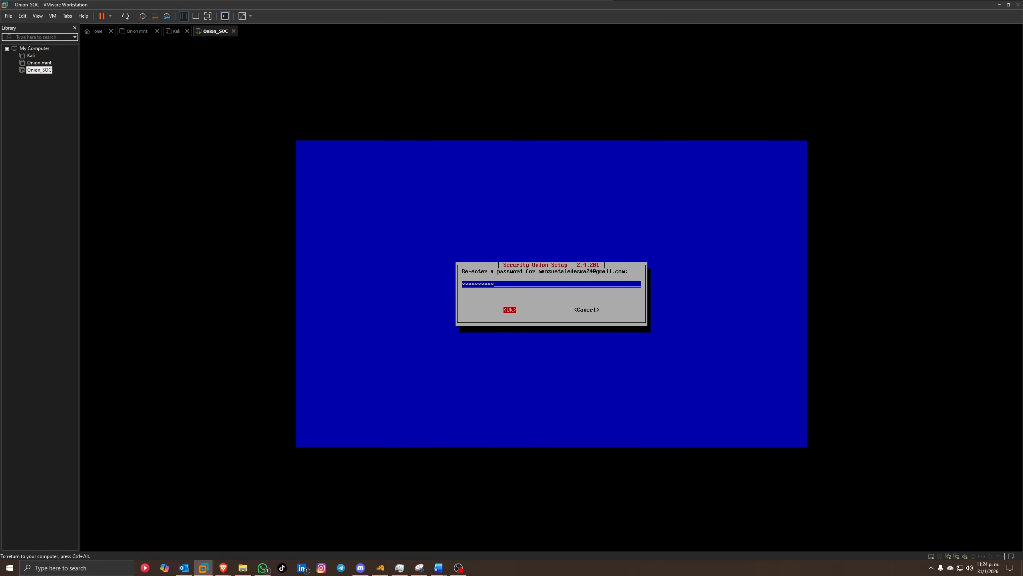
{"action": "key", "text": "Return"}
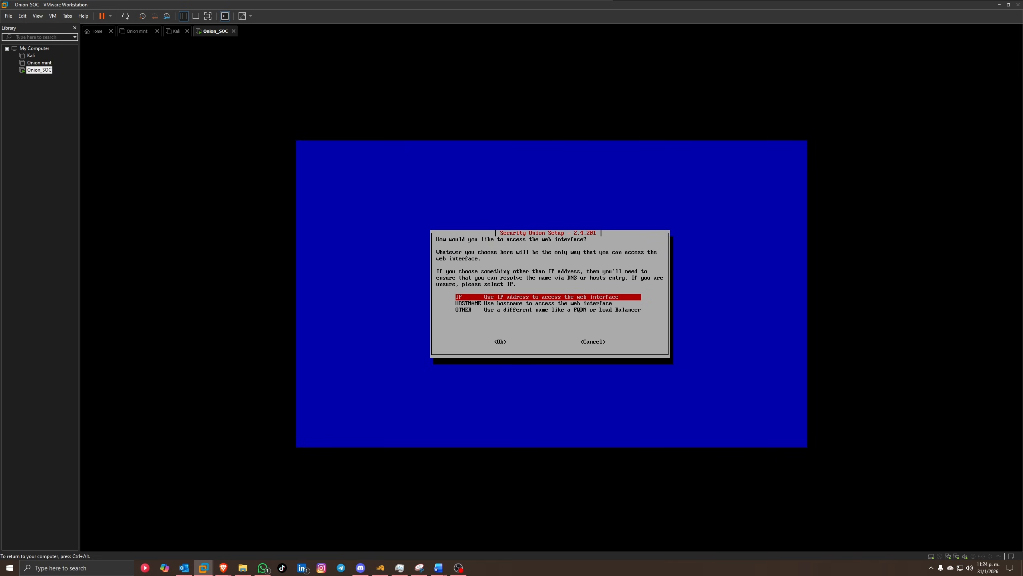
Step: Choose IP-based web access, allow subnet 10.0.0.0/24, and turn on SOC Telemetry
{"action": "key", "text": "Return"}
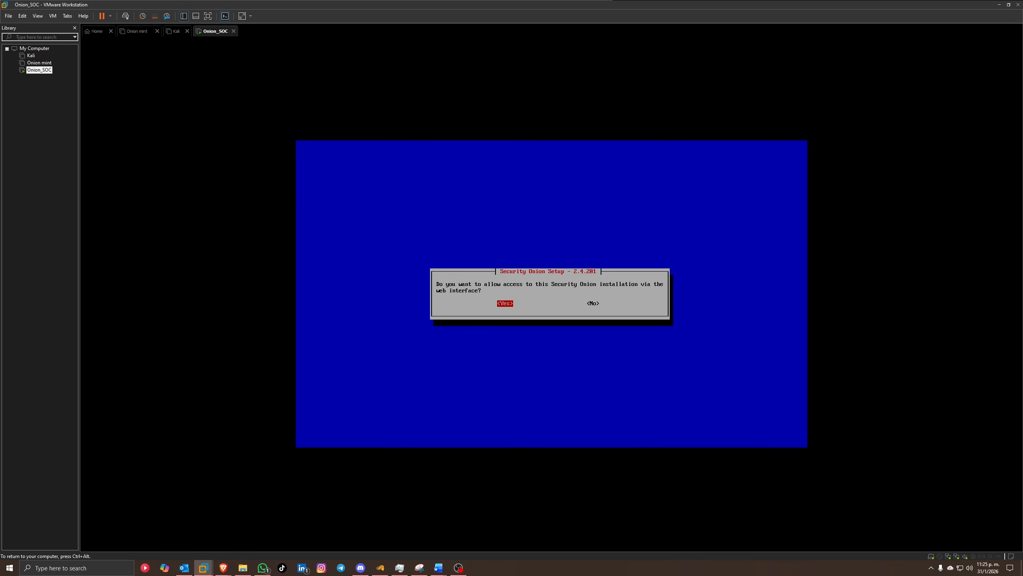
{"action": "key", "text": "Return"}
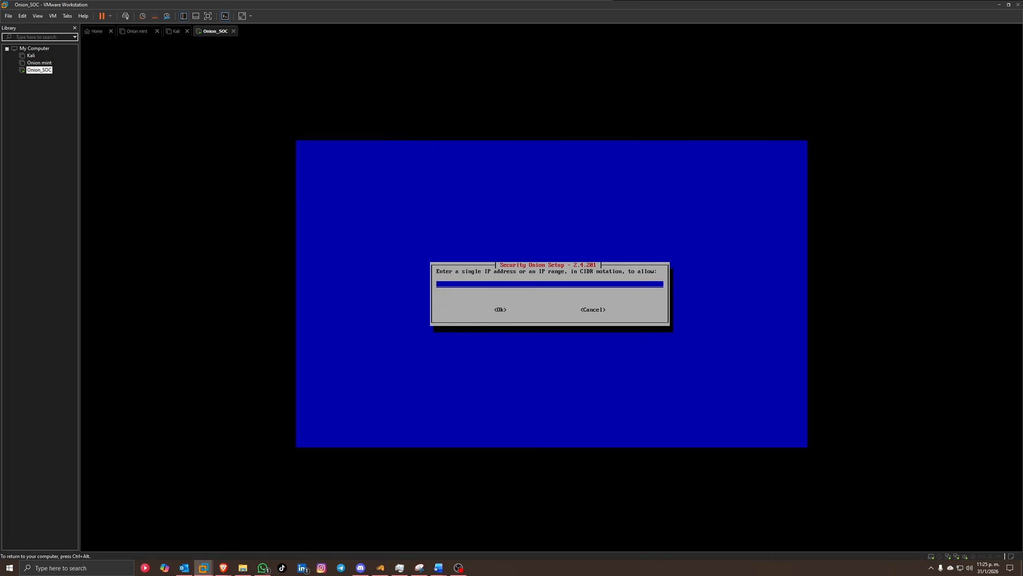
{"action": "type", "text": "10.0.0.0/24"}
{"action": "key", "text": "Tab"}
{"action": "key", "text": "Return"}
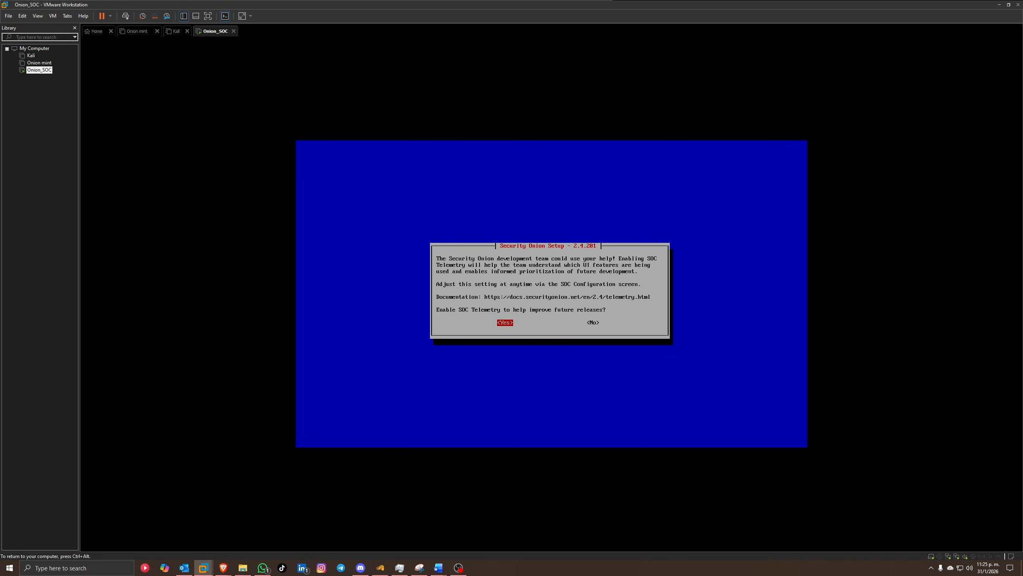
{"action": "key", "text": "Return"}
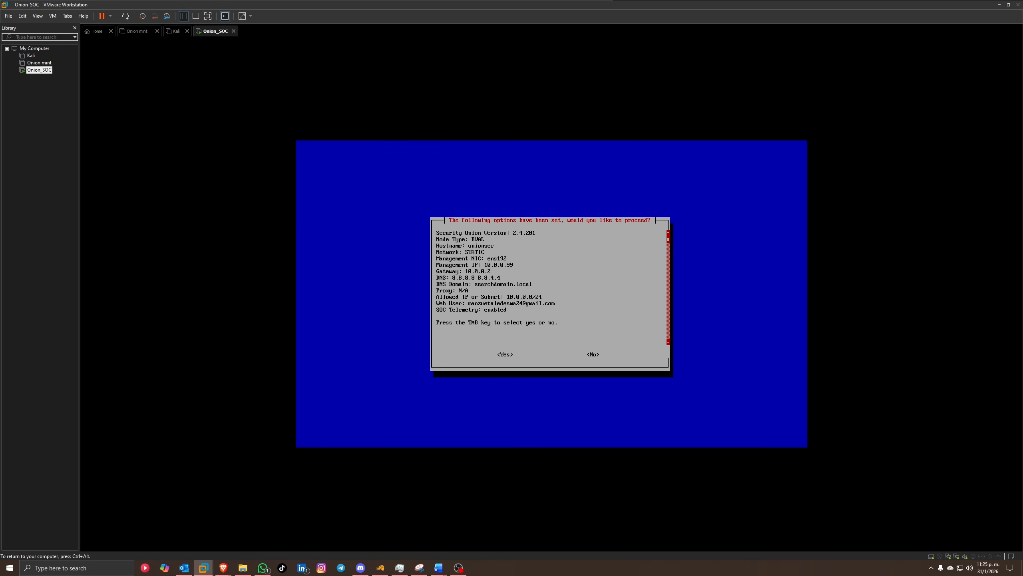
Step: Accept the settings summary to start the Security Onion EVAL installation
{"action": "key", "text": "Tab"}
{"action": "key", "text": "Return"}
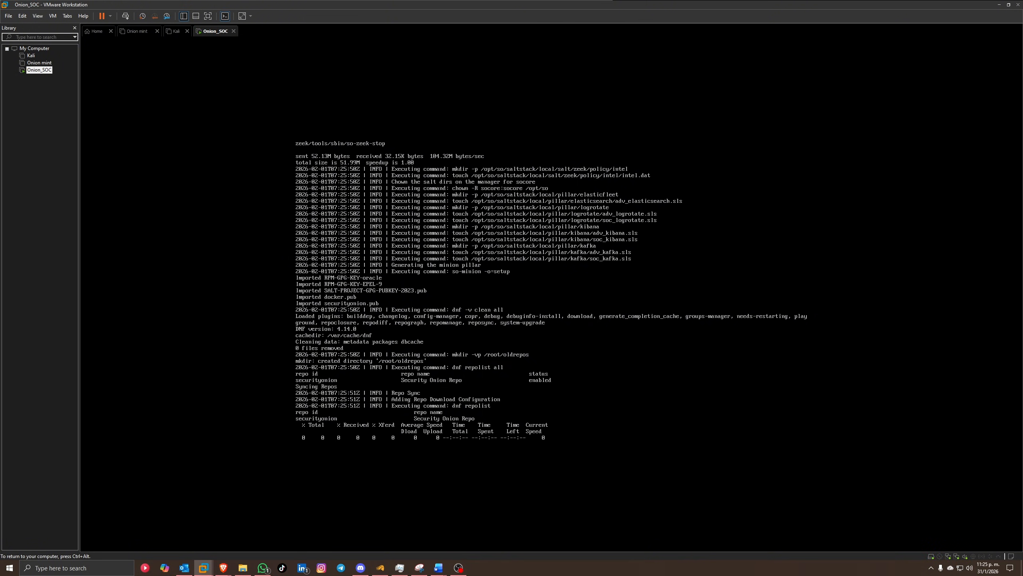
{"action": "key", "text": "ctrl+alt"}
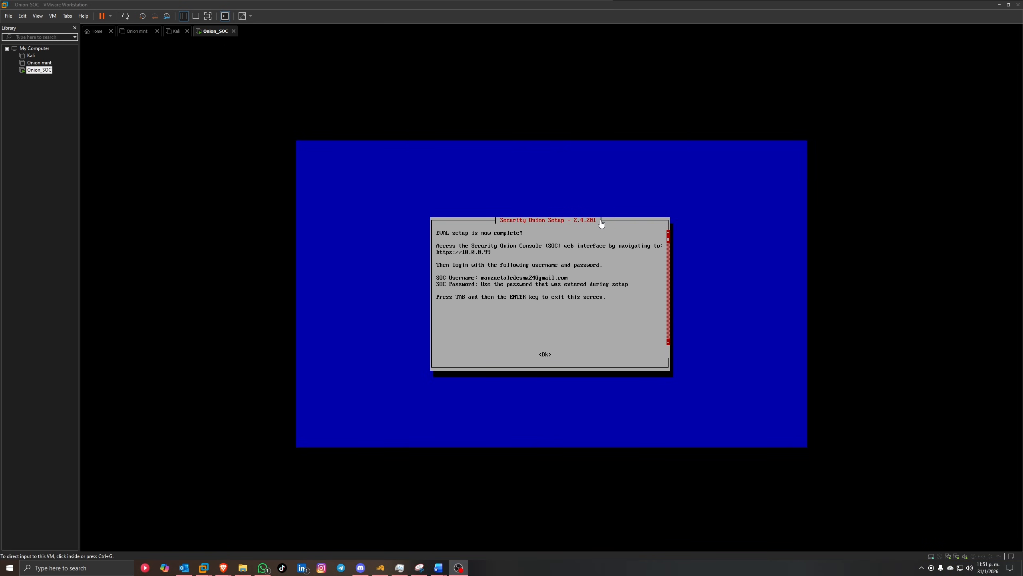
Step: After setup finishes, bring up the Kali virtual machine's page from the Library
{"action": "left_click", "coordinate": [738, 201]}
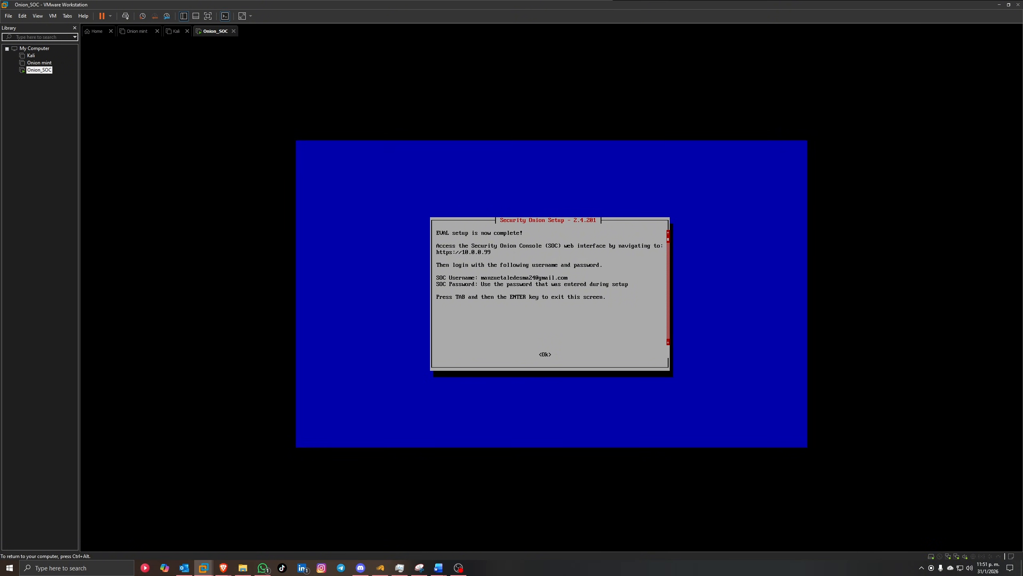
{"action": "key", "text": "ctrl+alt"}
{"action": "left_click", "coordinate": [31, 55]}
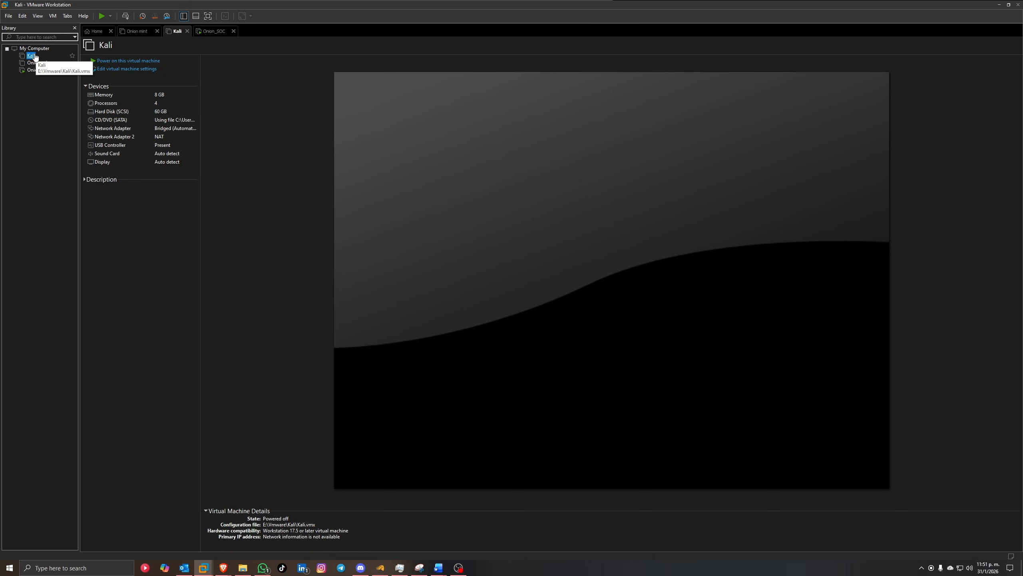
Step: Power on the Kali VM and boot Kali GNU/Linux from GRUB
{"action": "left_click", "coordinate": [147, 61]}
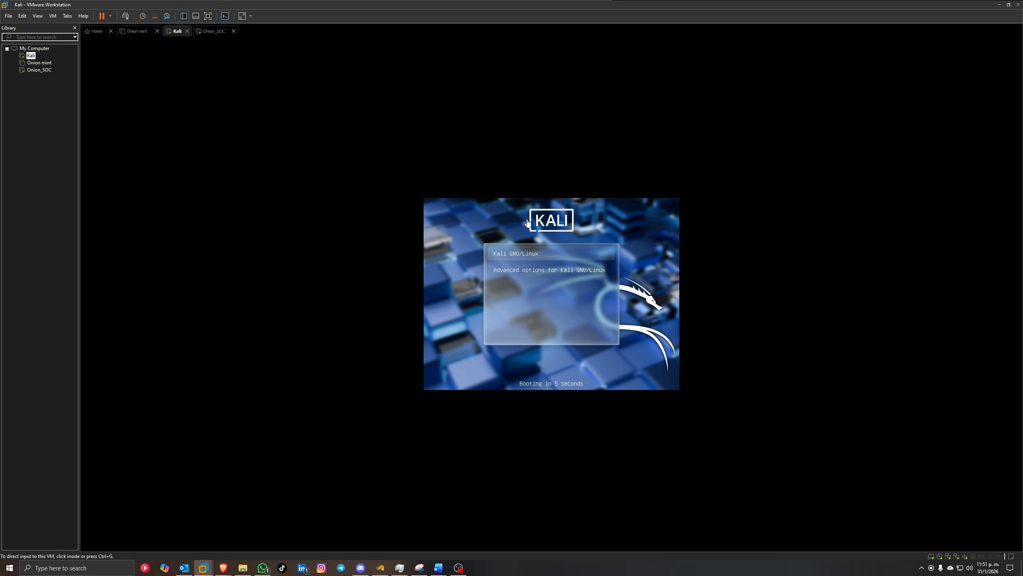
{"action": "left_click", "coordinate": [640, 250]}
{"action": "key", "text": "Return"}
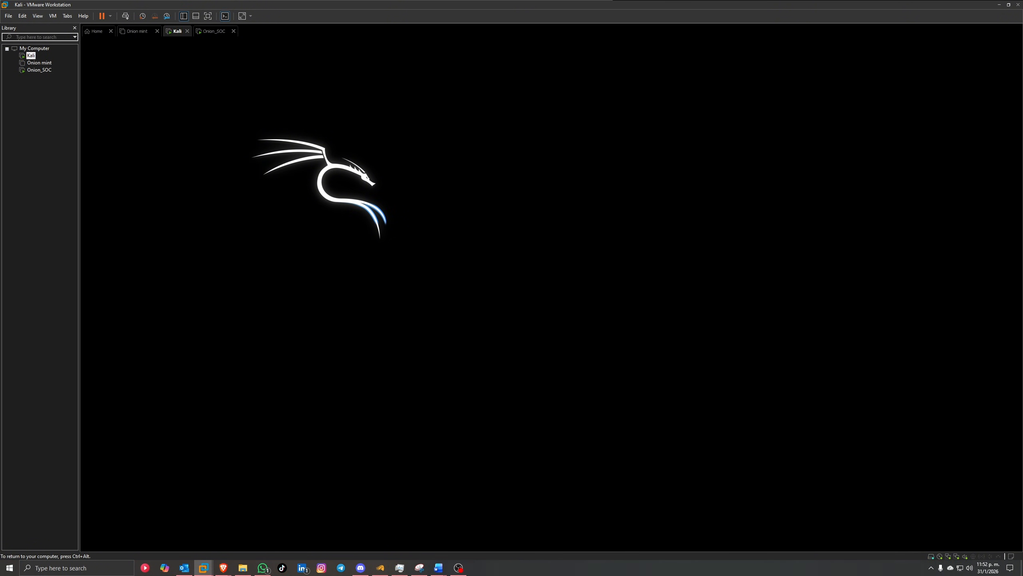
Step: Dismiss the Security Onion setup completion message on Onion_SOC, then return to Kali
{"action": "left_click", "coordinate": [41, 70]}
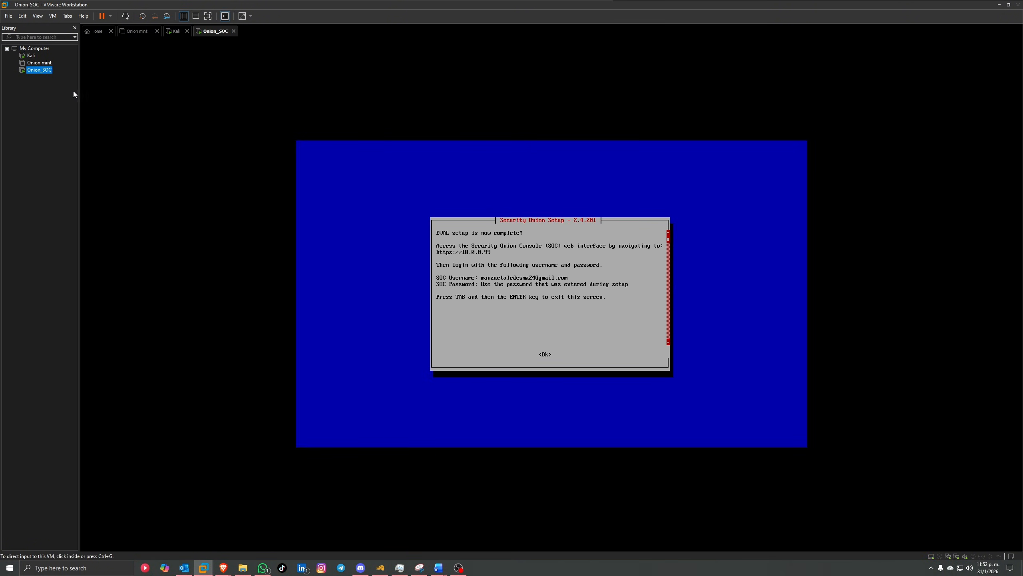
{"action": "left_click", "coordinate": [506, 228]}
{"action": "key", "text": "Tab"}
{"action": "key", "text": "Return"}
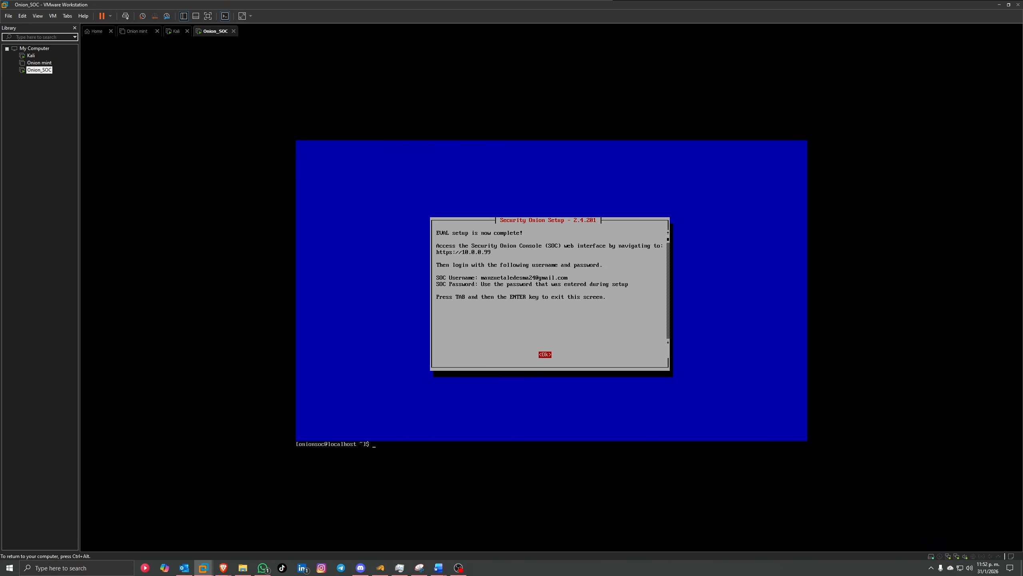
{"action": "key", "text": "ctrl+alt"}
{"action": "left_click", "coordinate": [31, 55]}
Step: Log in to Kali with the user account's password
{"action": "left_click", "coordinate": [571, 274]}
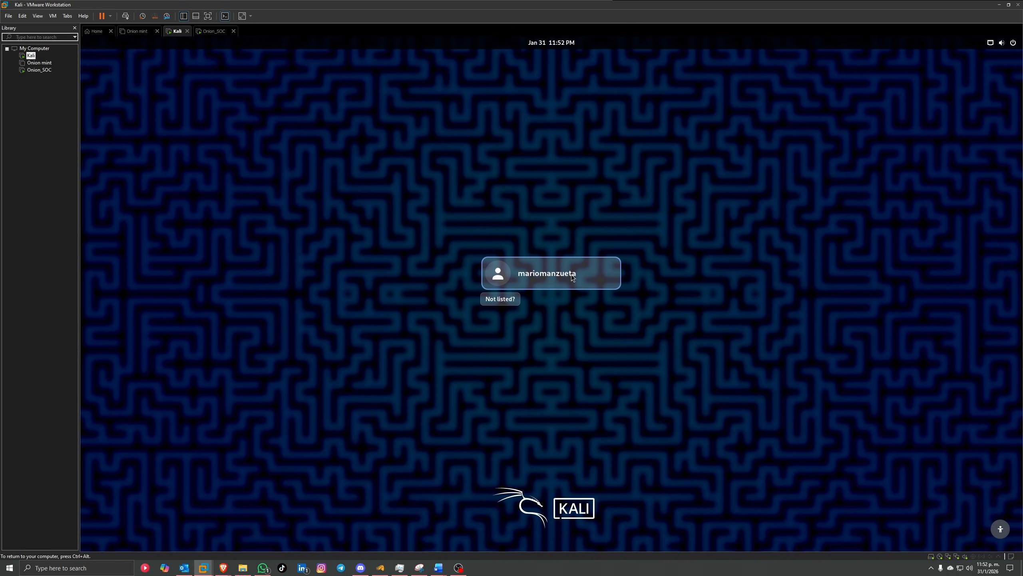
{"action": "type", "text": "**********"}
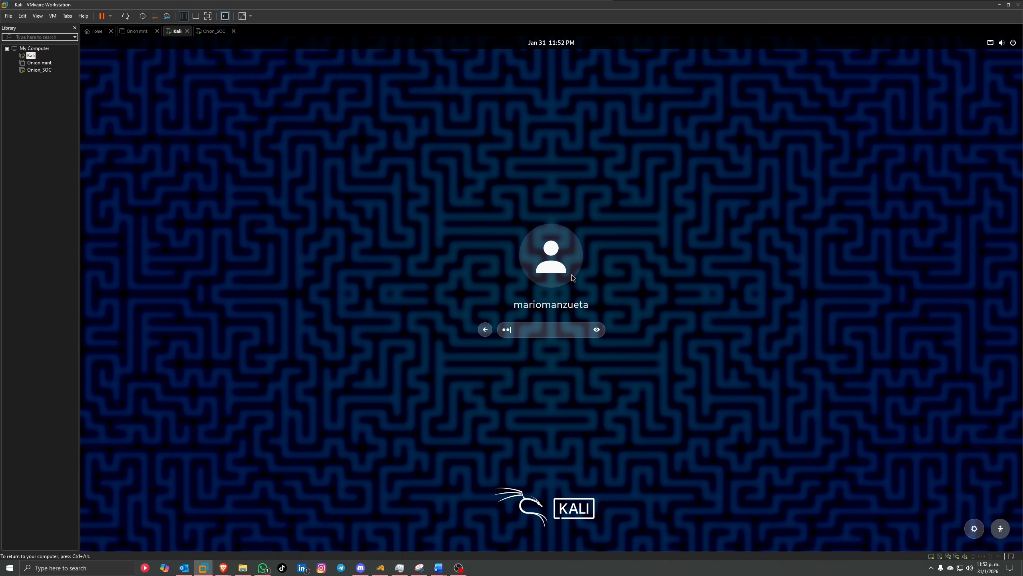
{"action": "type", "text": "*"}
{"action": "key", "text": "Return"}
{"action": "type", "text": "***"}
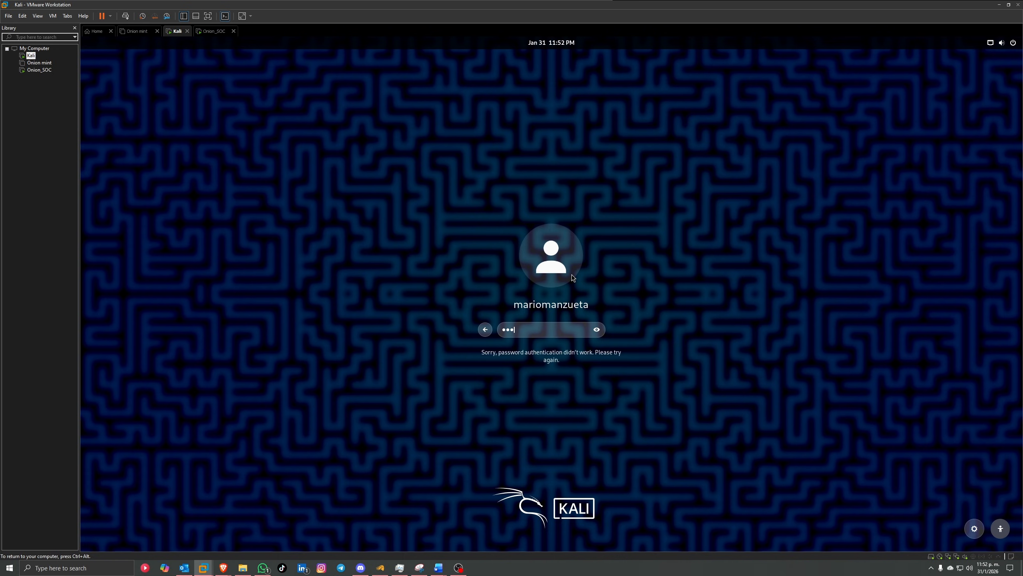
{"action": "type", "text": "*******"}
{"action": "key", "text": "Return"}
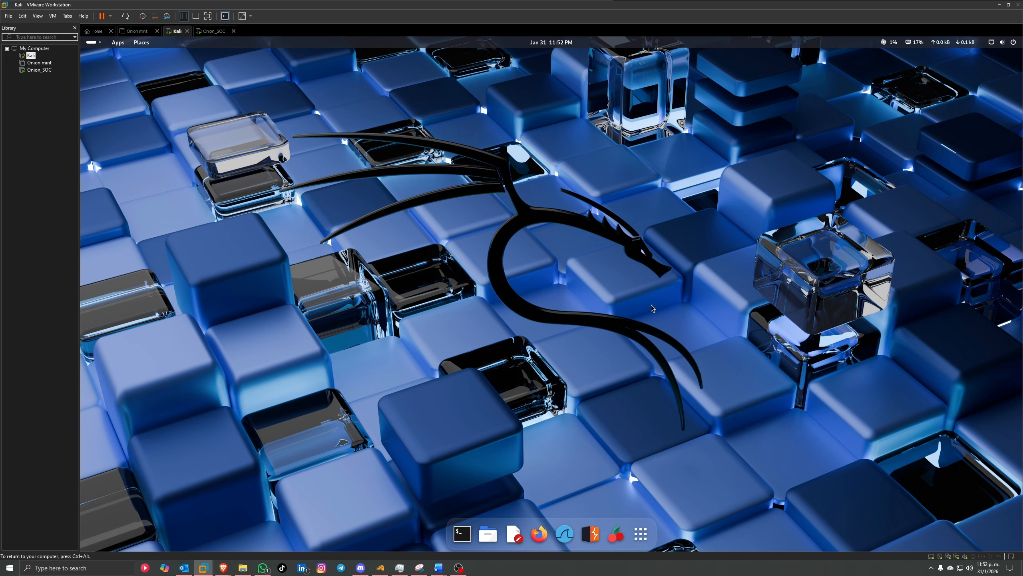
Step: Open a terminal and run ifconfig to find Kali's eth1 address 10.0.0.129
{"action": "left_click", "coordinate": [463, 534]}
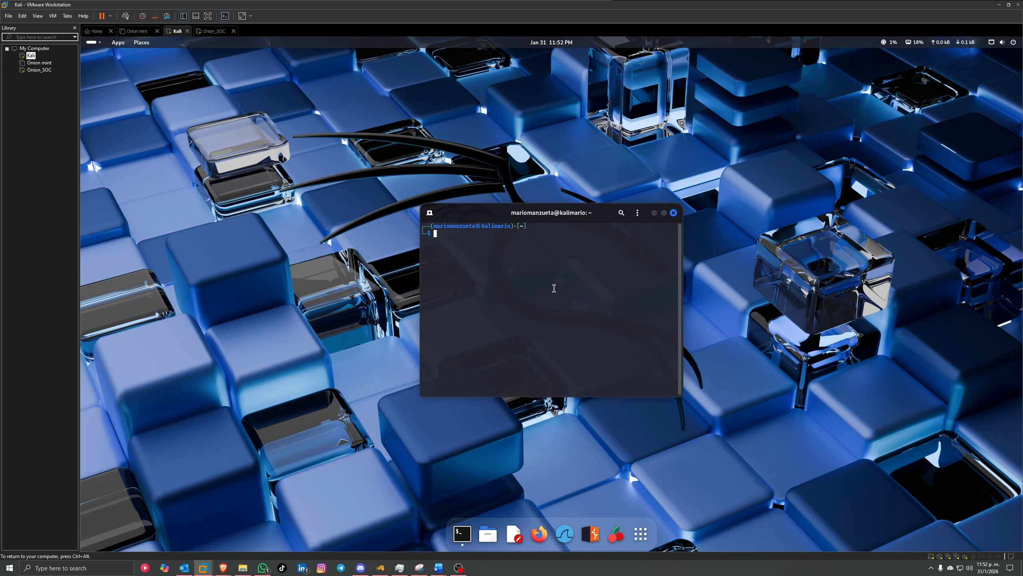
{"action": "type", "text": "ifcongif"}
{"action": "key", "text": "Return"}
{"action": "type", "text": "ifconfig"}
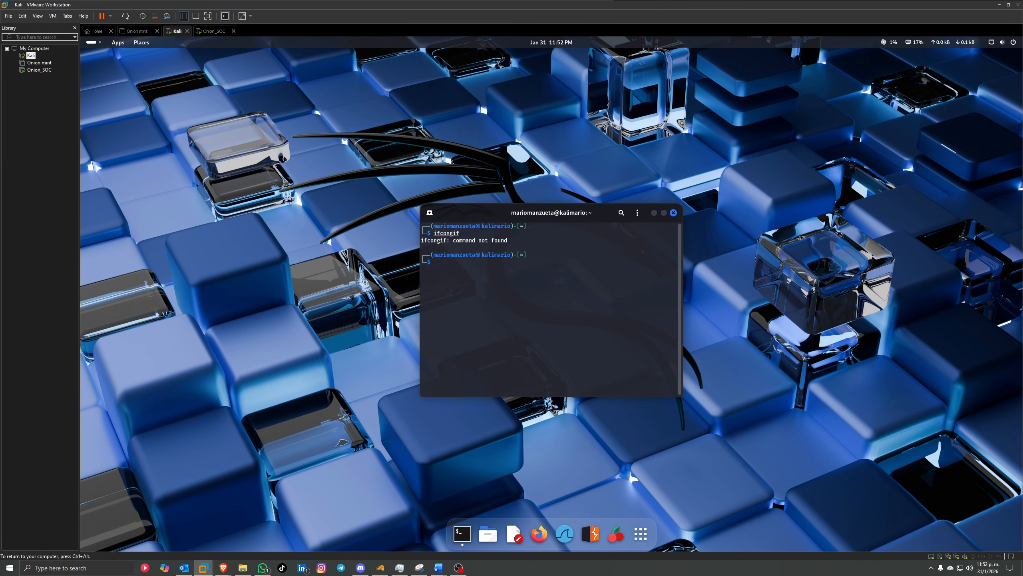
{"action": "key", "text": "Return"}
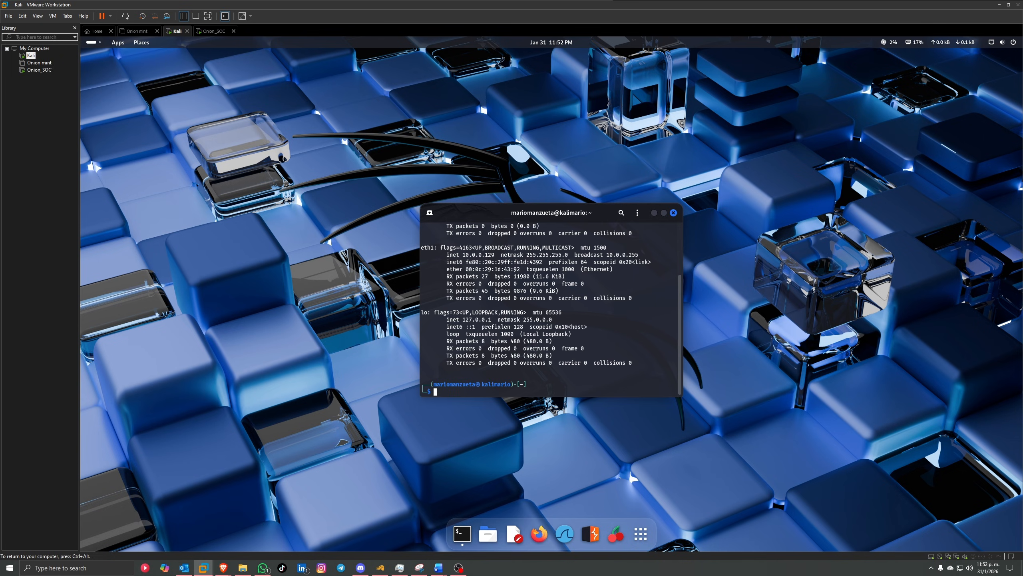
{"action": "scroll", "coordinate": [480, 279], "scroll_direction": "up", "scroll_amount": 1}
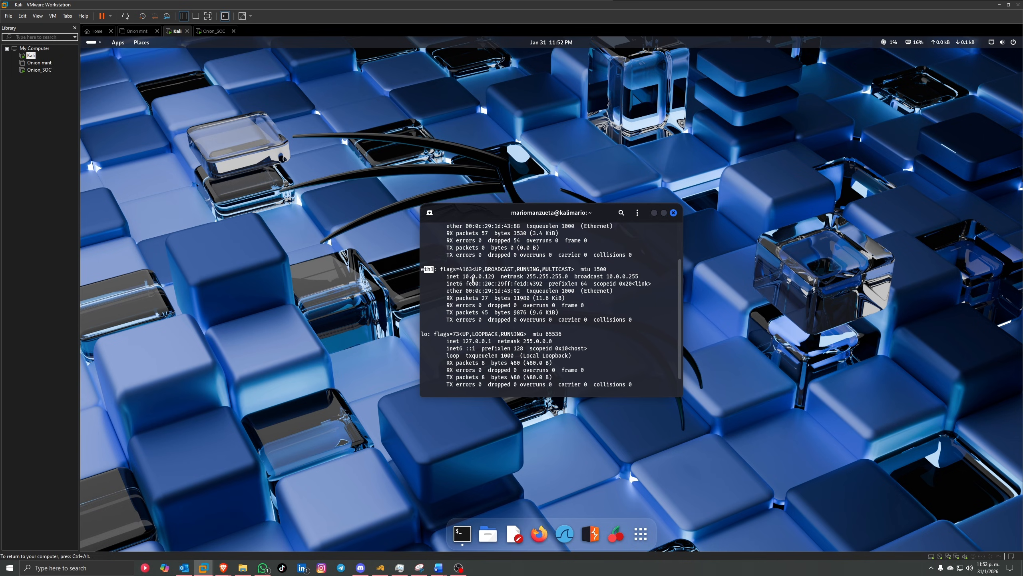
{"action": "left_click_drag", "start_coordinate": [463, 277], "coordinate": [493, 277]}
{"action": "scroll", "coordinate": [528, 295], "scroll_direction": "down", "scroll_amount": 1}
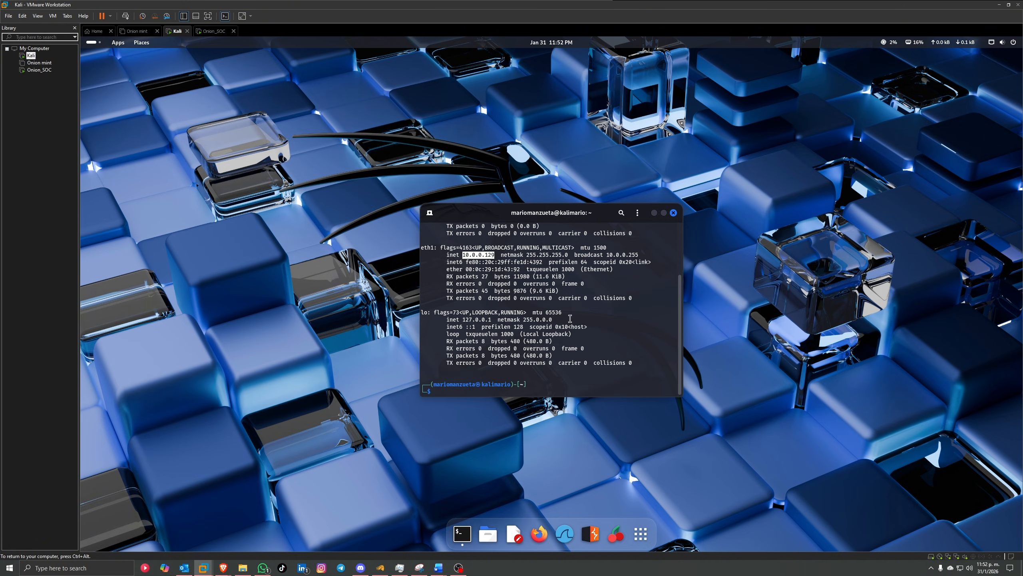
Step: Ping the Security Onion machine at 10.0.0.99 from Kali, then stop it
{"action": "left_click", "coordinate": [567, 390]}
{"action": "type", "text": "ping 10.0.0.99"}
{"action": "key", "text": "Return"}
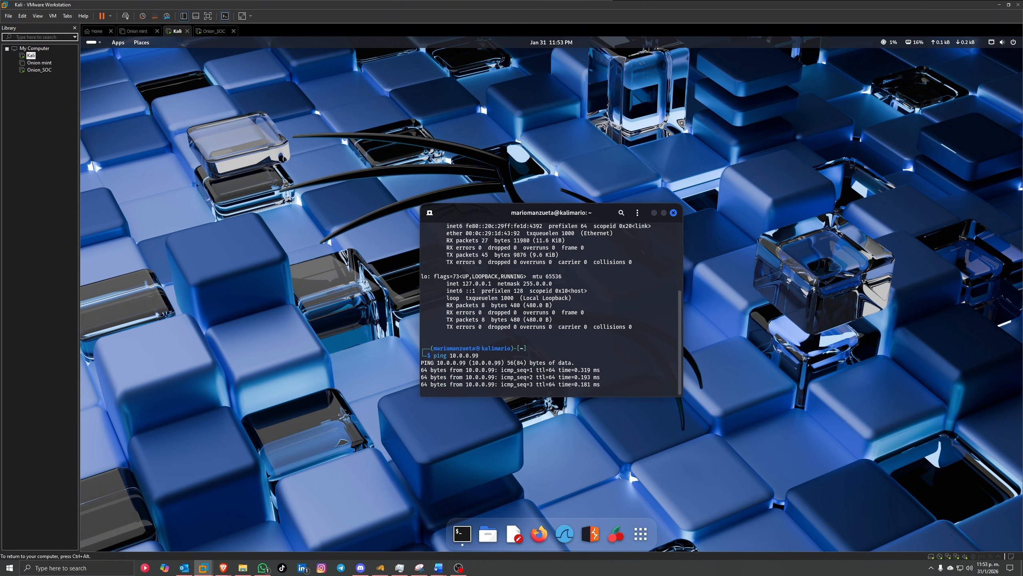
{"action": "key", "text": "ctrl+c"}
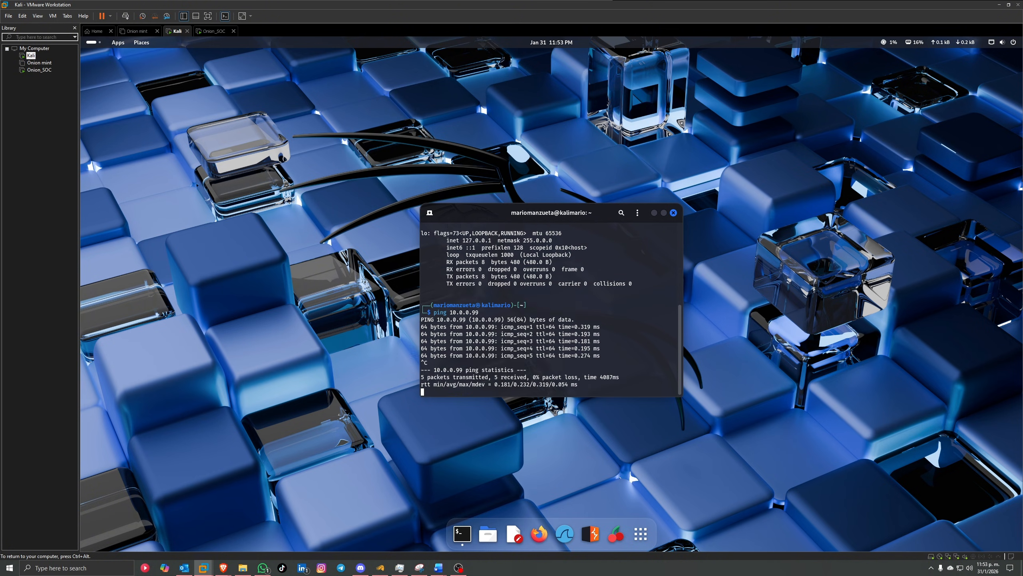
{"action": "scroll", "coordinate": [503, 278], "scroll_direction": "up", "scroll_amount": 5}
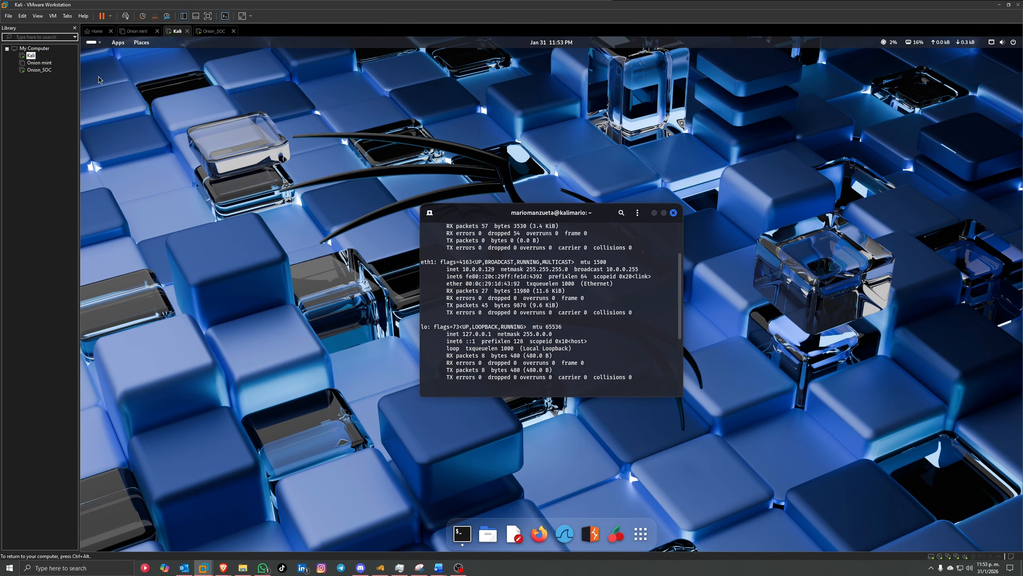
Step: On Onion_SOC, ping Kali at 10.0.0.129 and stop it after replies arrive
{"action": "left_click", "coordinate": [40, 70]}
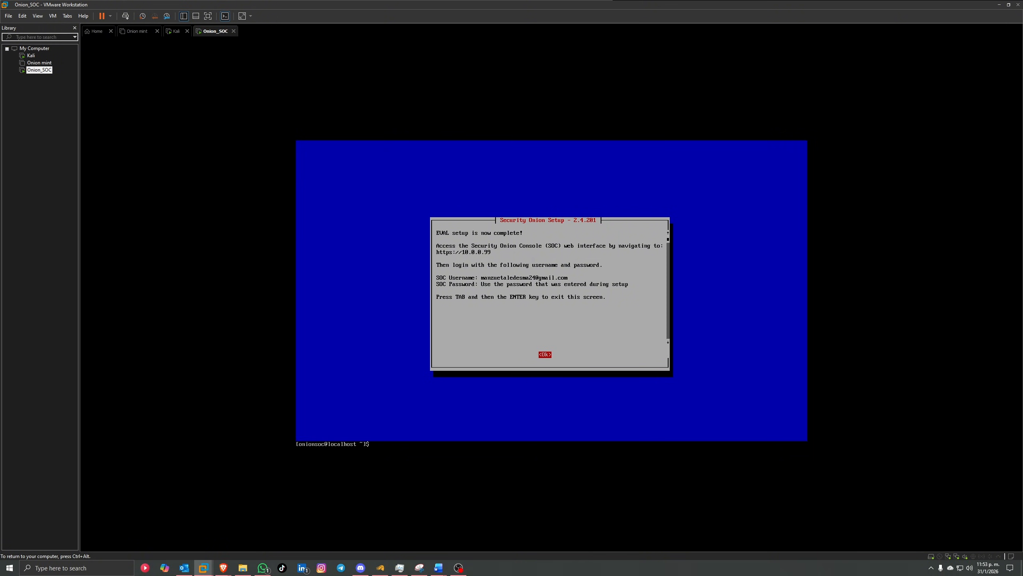
{"action": "key", "text": "Return"}
{"action": "key", "text": "Return"}
{"action": "key", "text": "Return"}
{"action": "key", "text": "Return"}
{"action": "key", "text": "Return"}
{"action": "key", "text": "Return"}
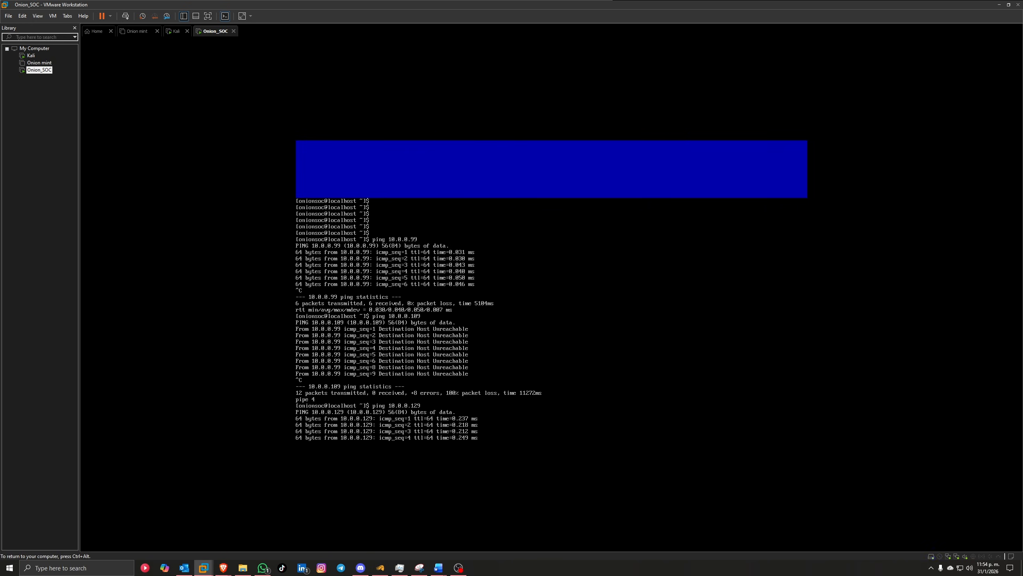
{"action": "key", "text": "ctrl+c"}
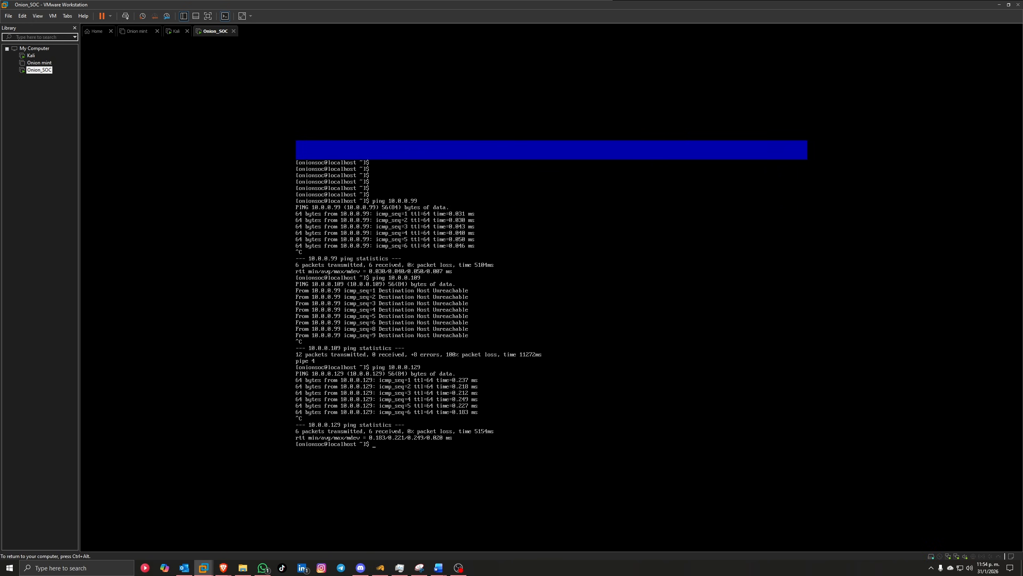
{"action": "key", "text": "ctrl+alt"}
Step: In Kali, minimize the terminal, launch Firefox and browse to 10.0.0.99
{"action": "left_click", "coordinate": [31, 56]}
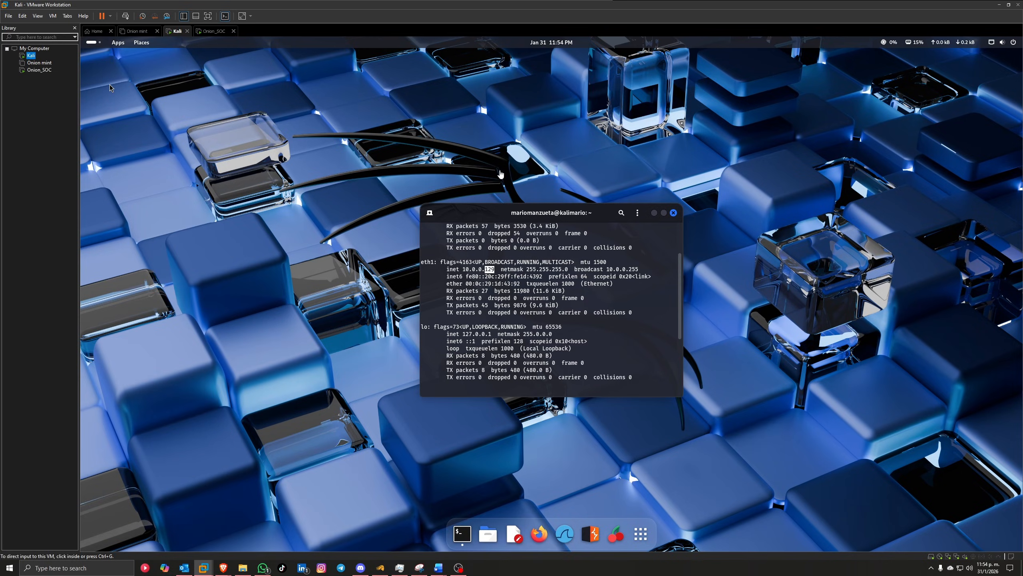
{"action": "left_click", "coordinate": [655, 213]}
{"action": "left_click", "coordinate": [655, 212]}
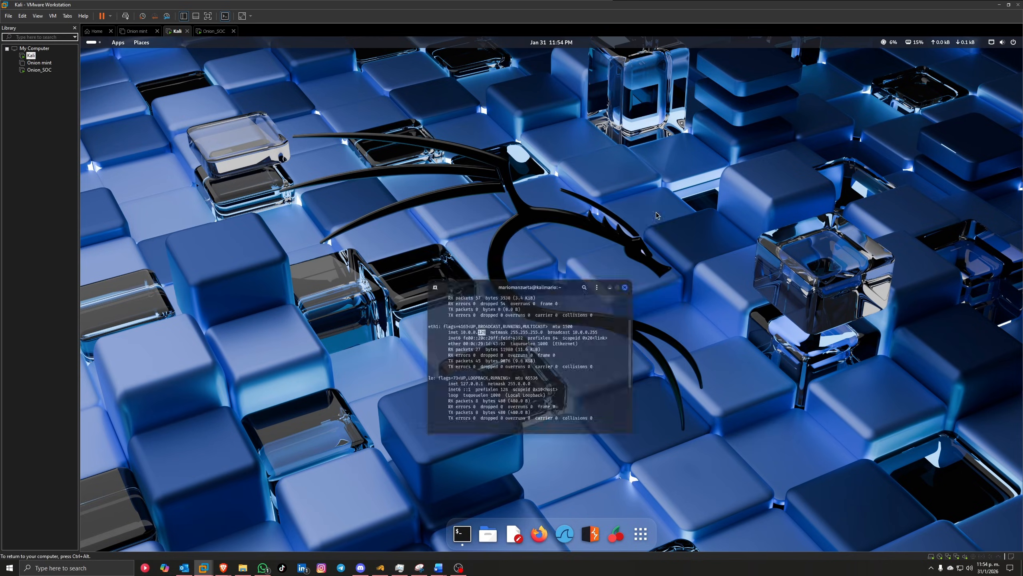
{"action": "left_click", "coordinate": [532, 535]}
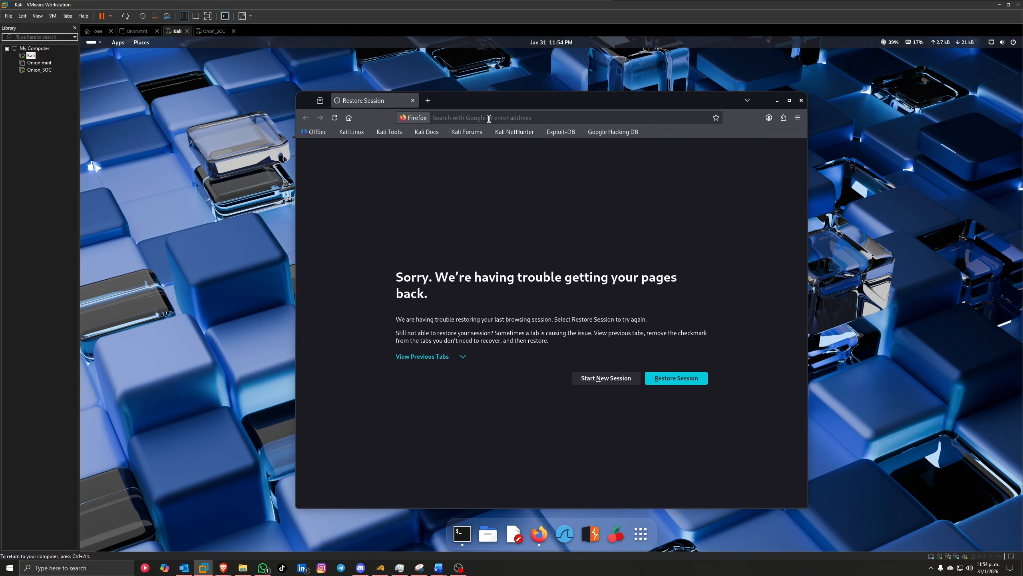
{"action": "left_click", "coordinate": [489, 118]}
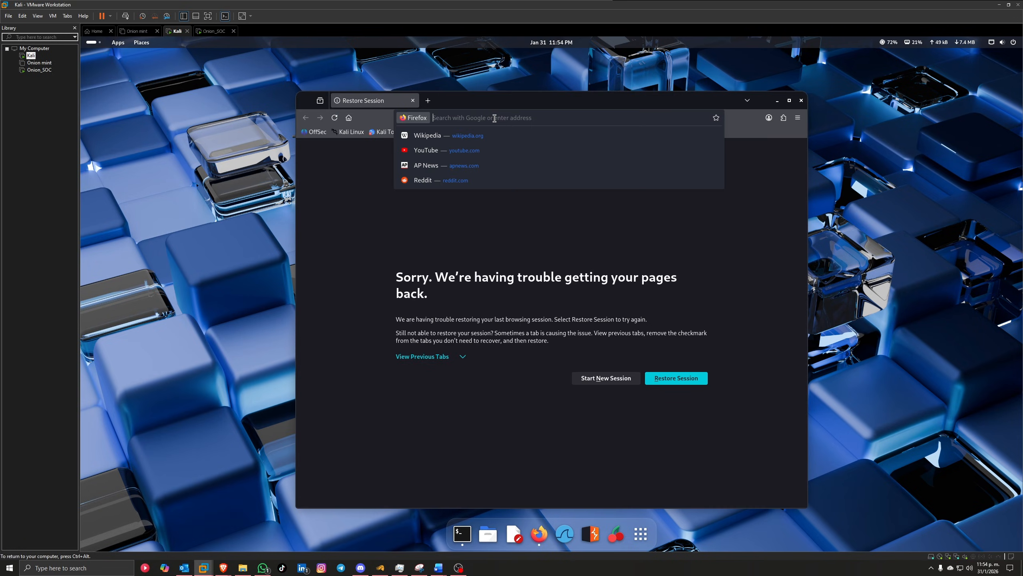
{"action": "type", "text": "10."}
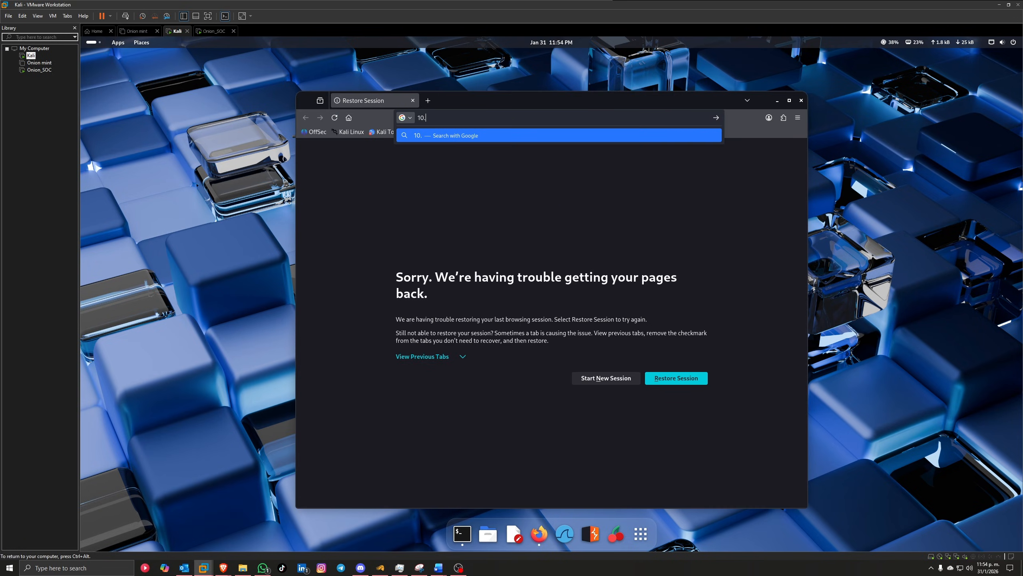
{"action": "type", "text": "0.0."}
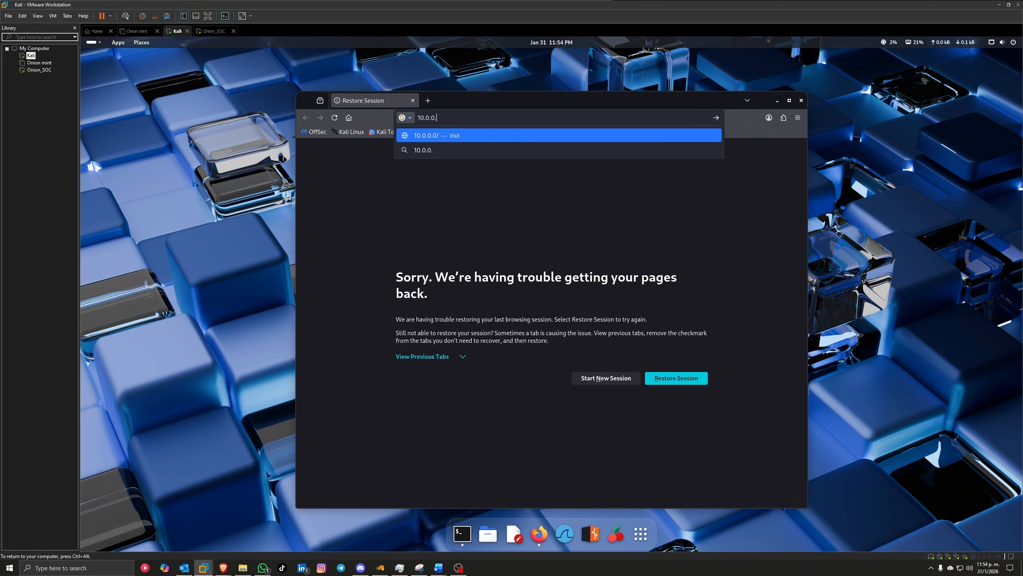
{"action": "type", "text": "99"}
{"action": "key", "text": "Return"}
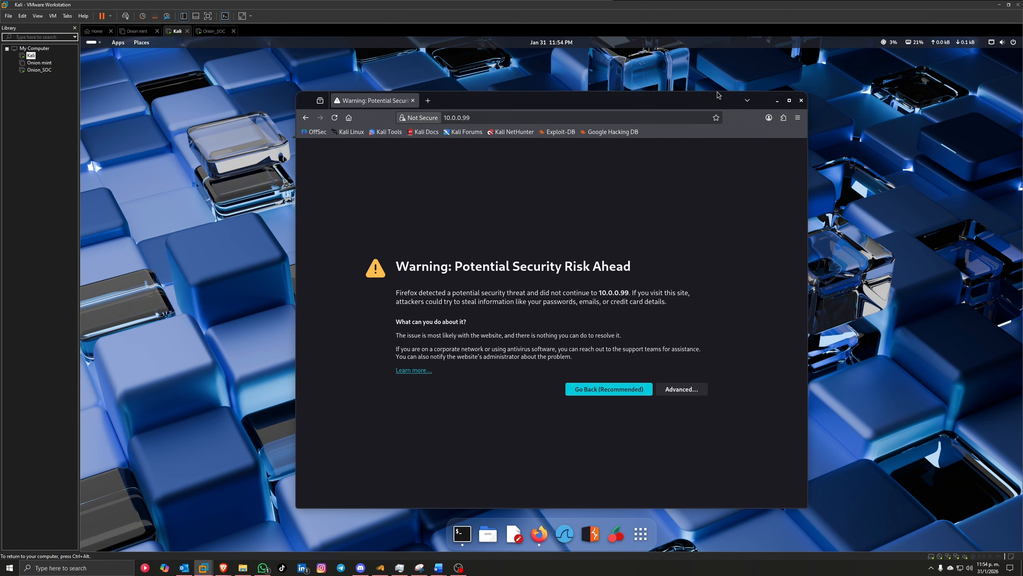
Step: Accept the certificate risk warning and maximize the Firefox window
{"action": "left_click", "coordinate": [683, 390]}
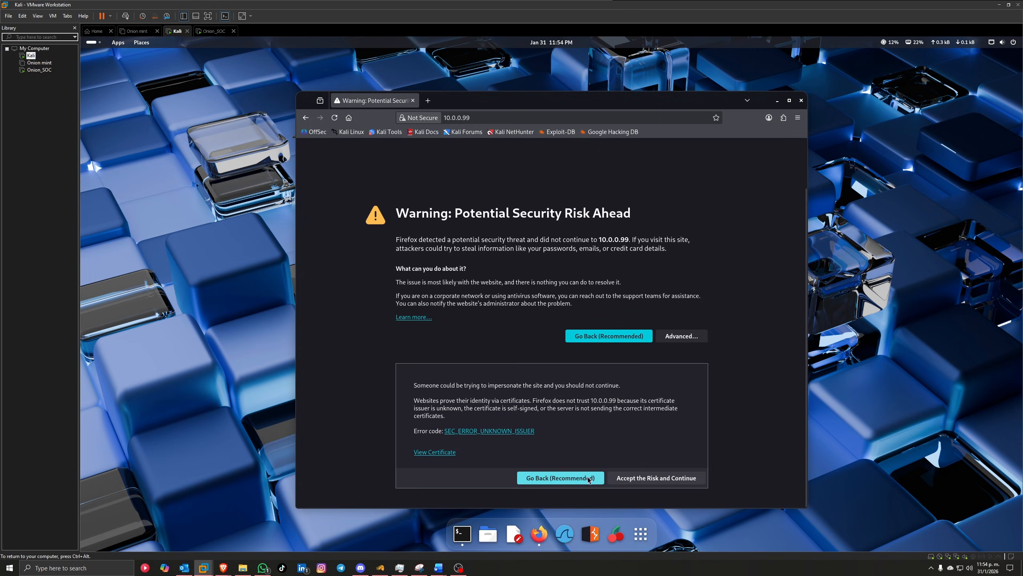
{"action": "left_click", "coordinate": [656, 478]}
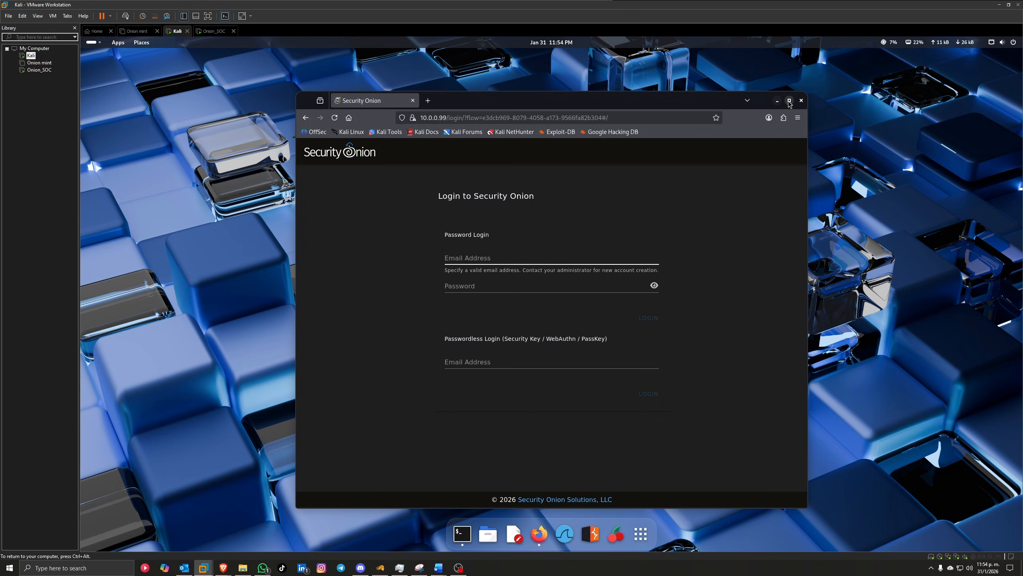
{"action": "double_click", "coordinate": [564, 101]}
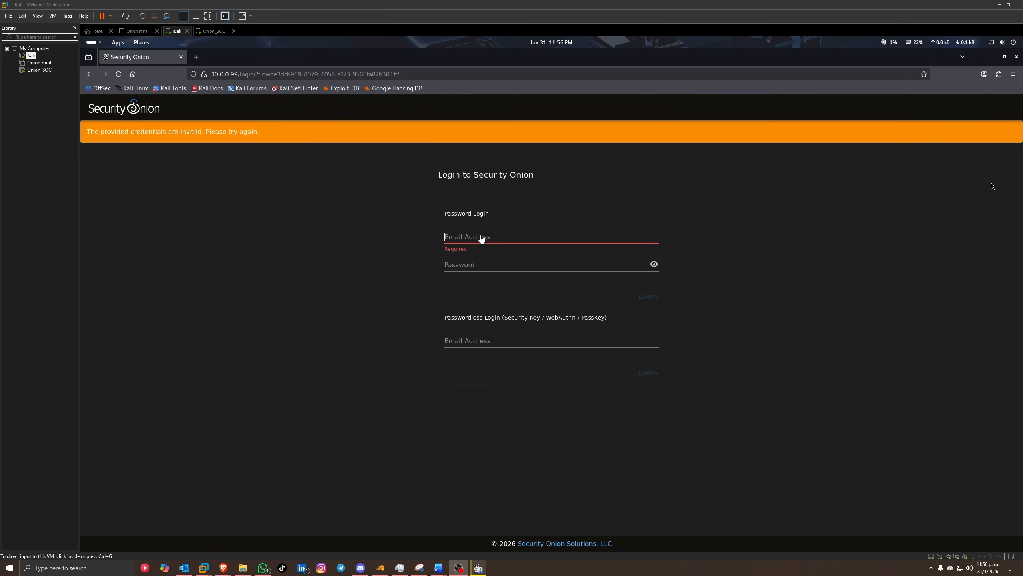
Step: Log in to the Security Onion console with the administrator e-mail and password
{"action": "left_click", "coordinate": [481, 237]}
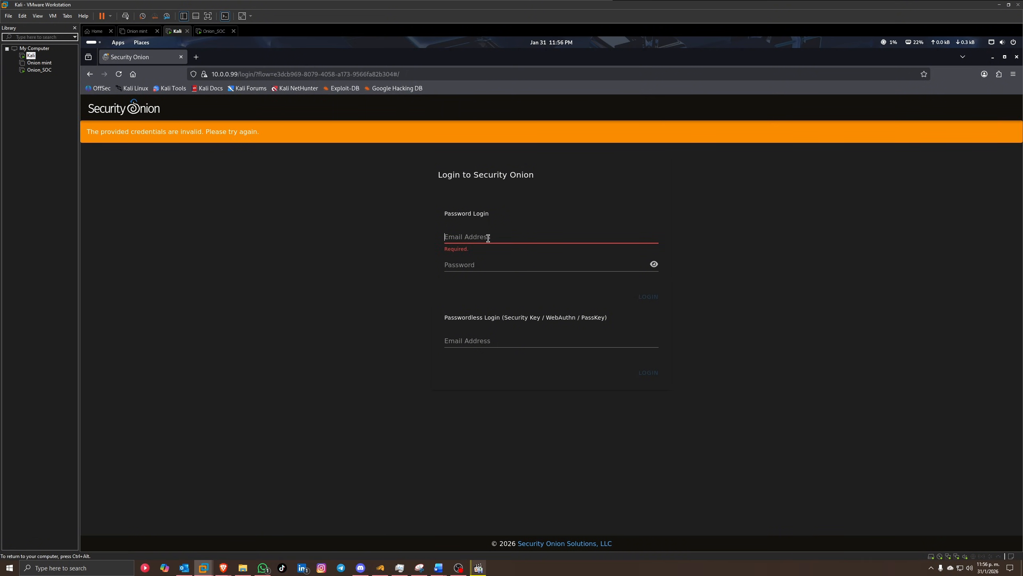
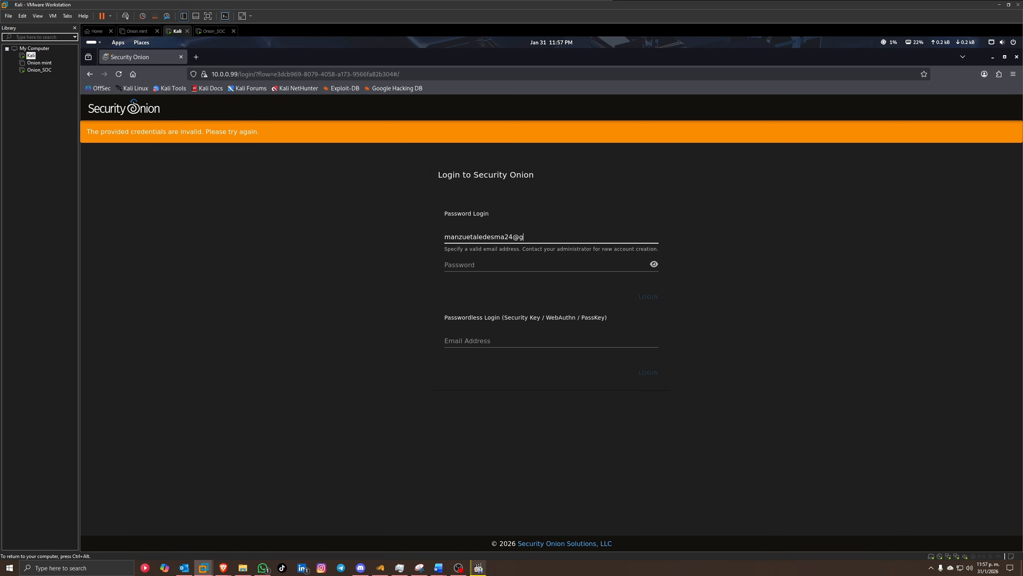
{"action": "key", "text": "Tab"}
{"action": "type", "text": "a••••"}
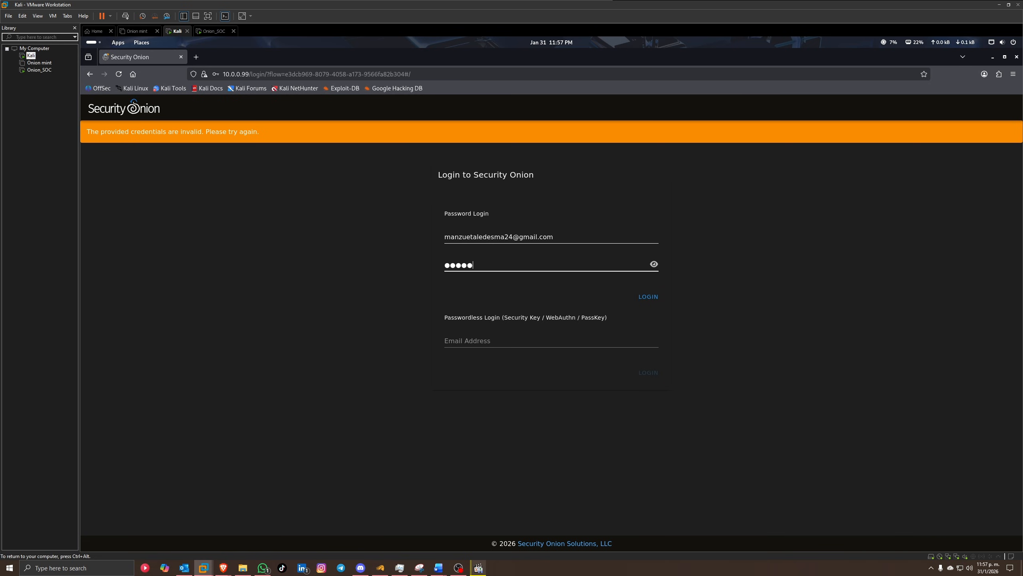
{"action": "type", "text": "•••••"}
{"action": "key", "text": "Return"}
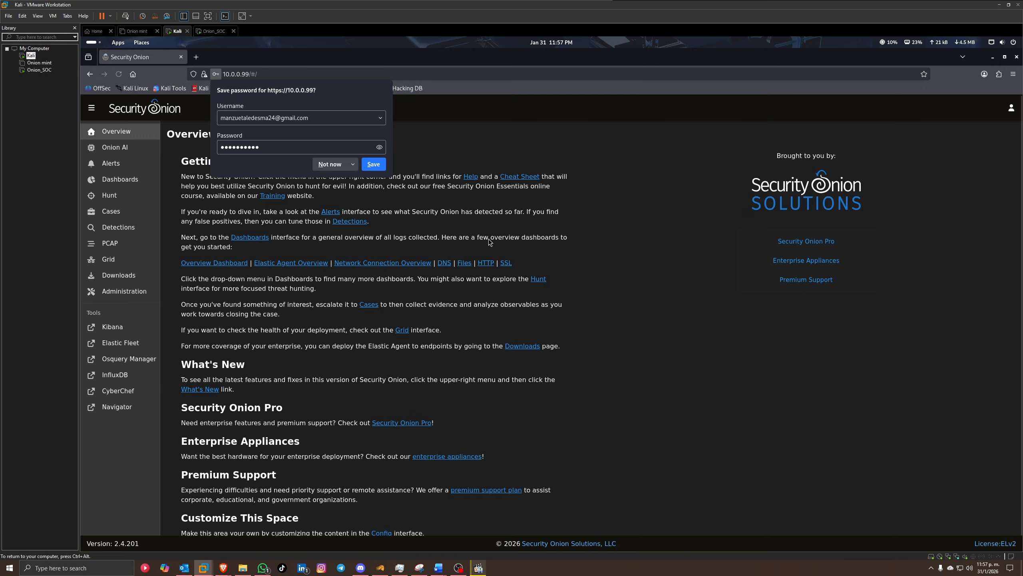
Step: Decline saving the password and skim the Overview's Getting Started text
{"action": "left_click", "coordinate": [338, 167]}
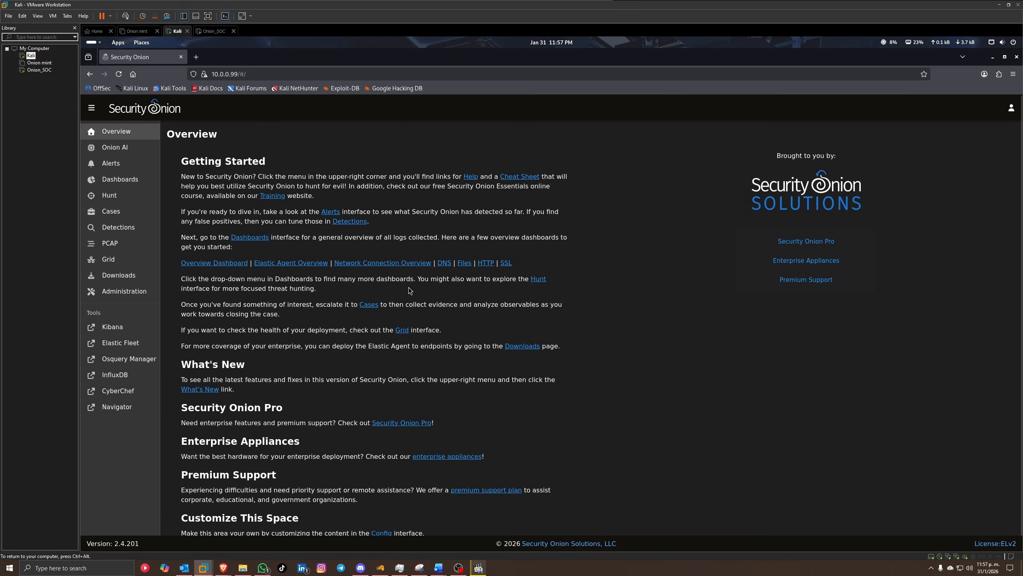
{"action": "left_click_drag", "start_coordinate": [198, 160], "coordinate": [288, 177]}
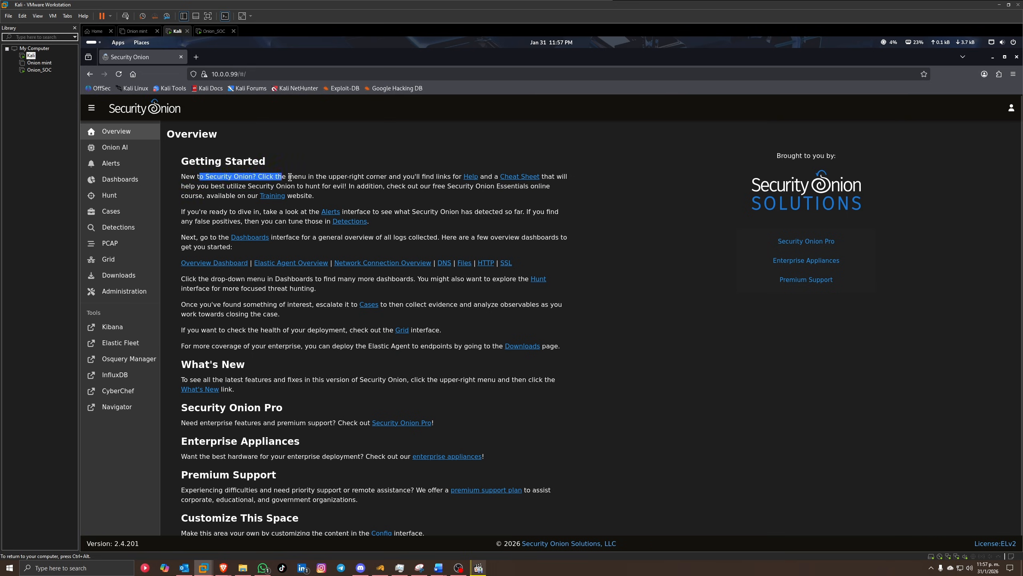
{"action": "left_click", "coordinate": [258, 177]}
{"action": "left_click_drag", "start_coordinate": [220, 222], "coordinate": [252, 223]}
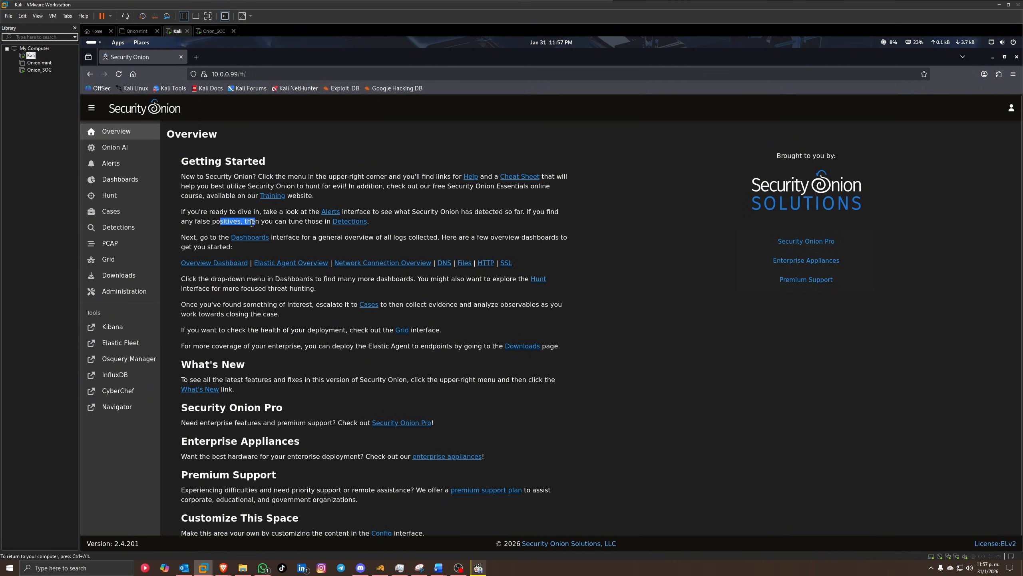
Step: Skim the What's New section, then open CyberChef from Tools and close its tab
{"action": "scroll", "coordinate": [243, 360], "scroll_direction": "down", "scroll_amount": 2}
{"action": "left_click_drag", "start_coordinate": [189, 347], "coordinate": [244, 350]}
{"action": "double_click", "coordinate": [250, 364]}
{"action": "left_click", "coordinate": [310, 364]}
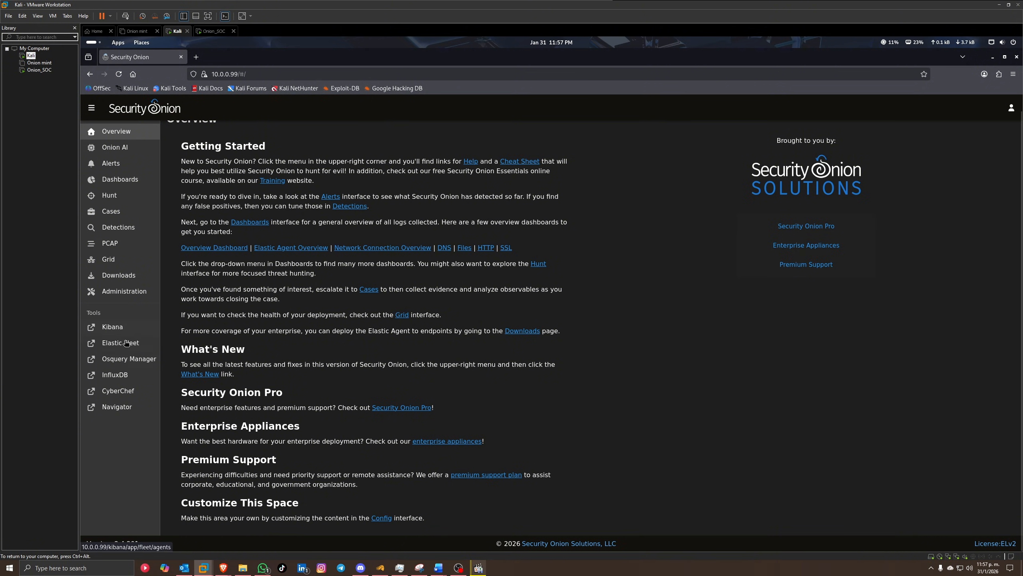
{"action": "left_click", "coordinate": [131, 389]}
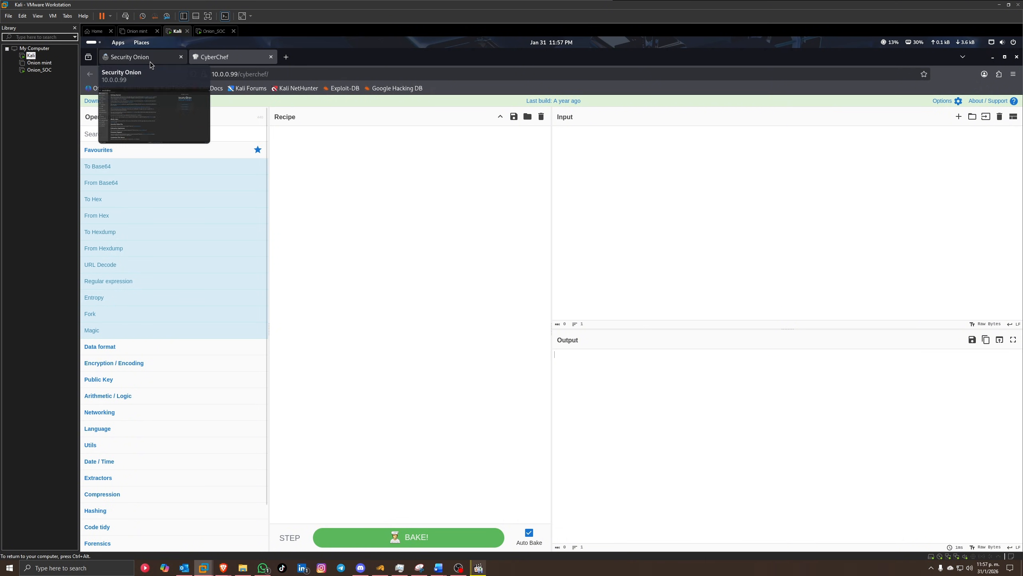
{"action": "left_click", "coordinate": [270, 57]}
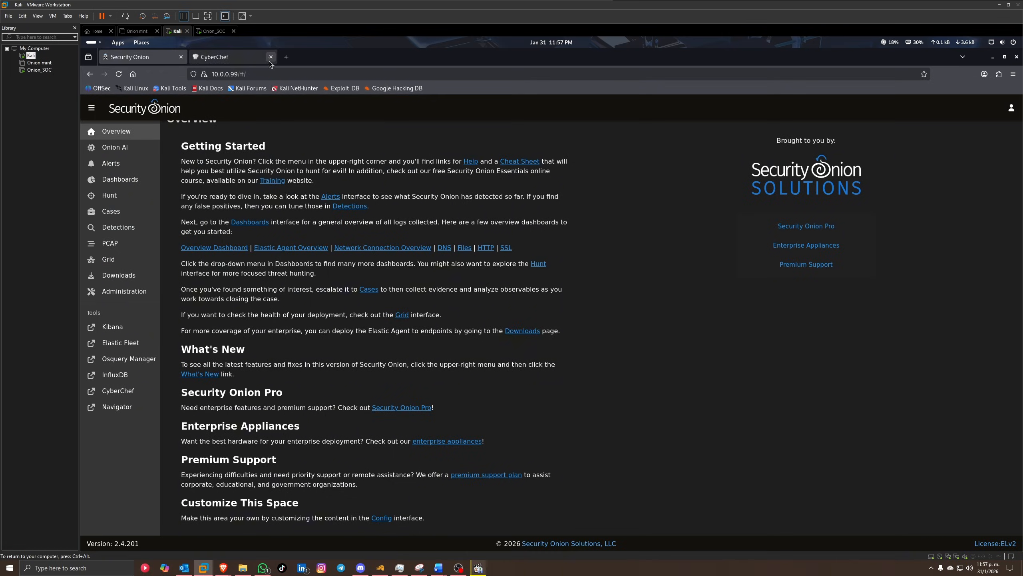
Step: On Dashboards, include only events whose observer.name is onionsec
{"action": "left_click", "coordinate": [120, 178]}
{"action": "scroll", "coordinate": [368, 375], "scroll_direction": "down", "scroll_amount": 5}
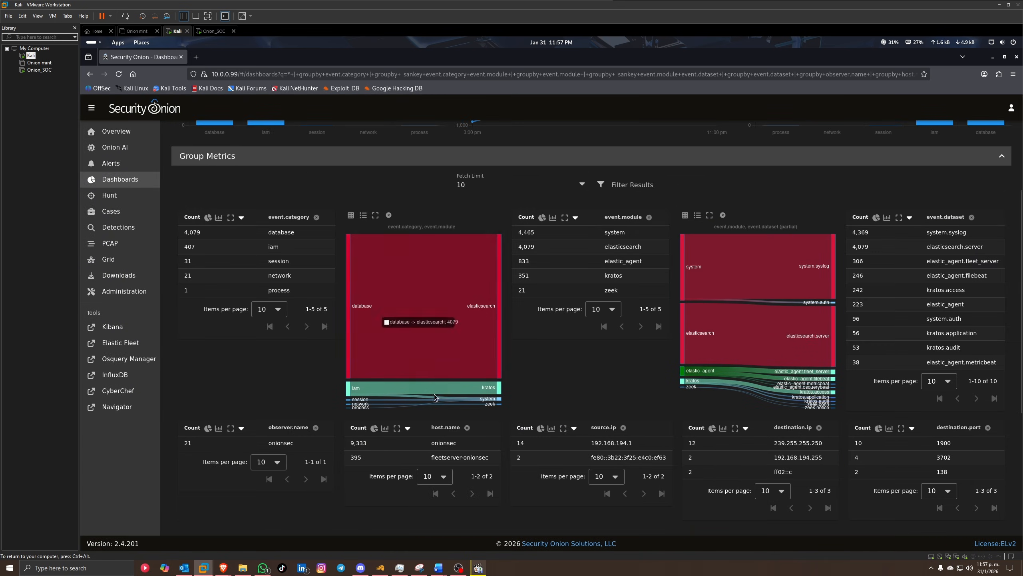
{"action": "scroll", "coordinate": [227, 387], "scroll_direction": "down", "scroll_amount": 2}
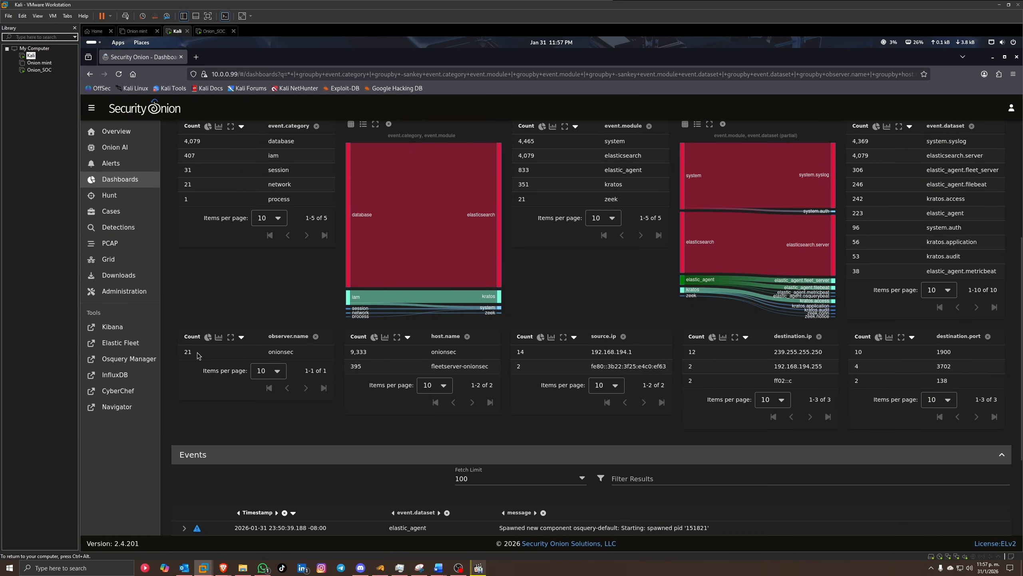
{"action": "left_click", "coordinate": [269, 356]}
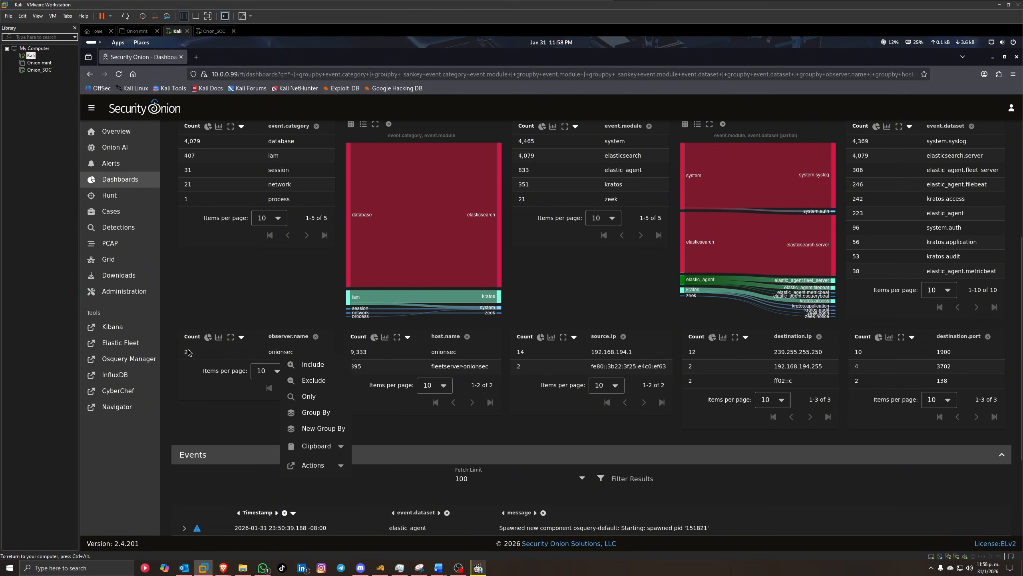
{"action": "left_click", "coordinate": [310, 363]}
Step: Expand the first onionsec event to view its fields, then collapse it
{"action": "scroll", "coordinate": [526, 395], "scroll_direction": "down", "scroll_amount": 5}
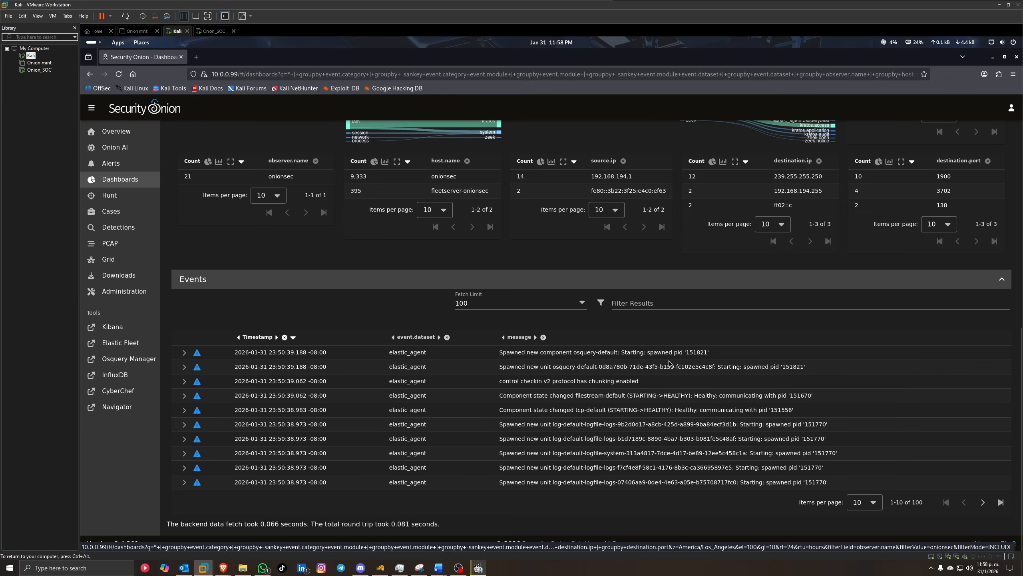
{"action": "left_click", "coordinate": [626, 356]}
{"action": "left_click", "coordinate": [663, 356]}
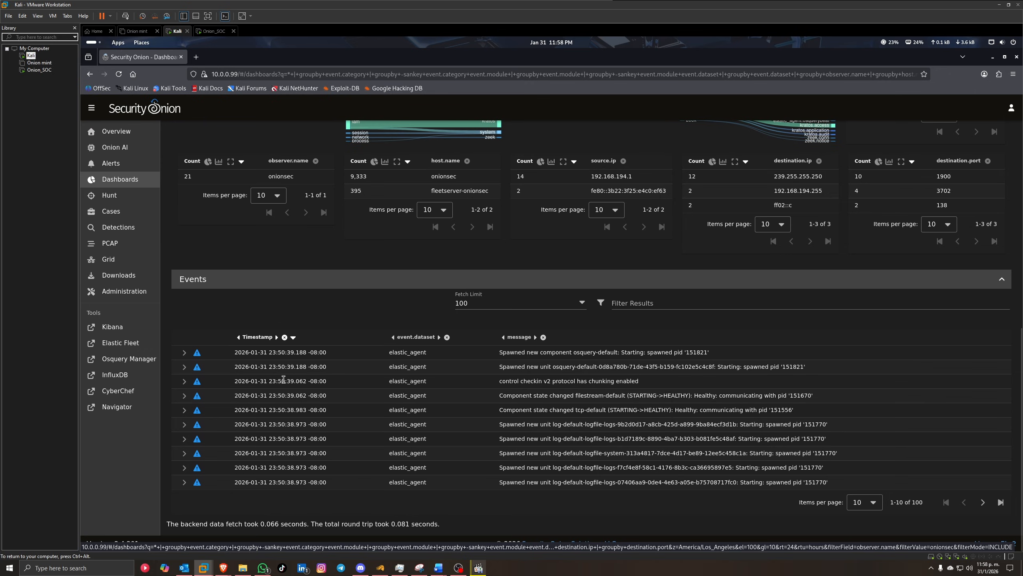
{"action": "left_click", "coordinate": [184, 353]}
{"action": "scroll", "coordinate": [369, 426], "scroll_direction": "down", "scroll_amount": 3}
{"action": "left_click", "coordinate": [184, 215]}
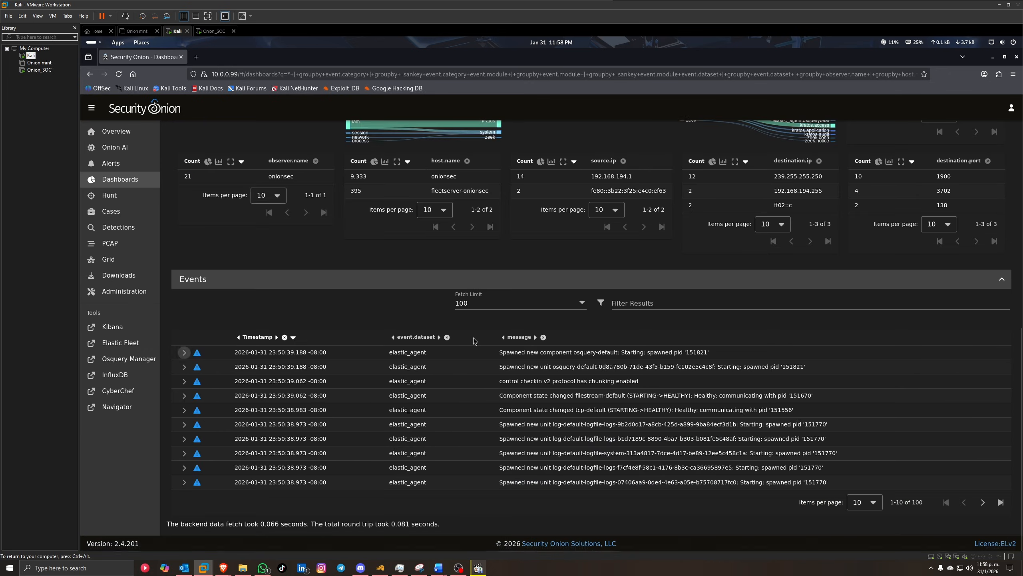
Step: Visit the Hunt, Cases and PCAP pages in turn
{"action": "left_click", "coordinate": [121, 196]}
{"action": "left_click", "coordinate": [110, 210]}
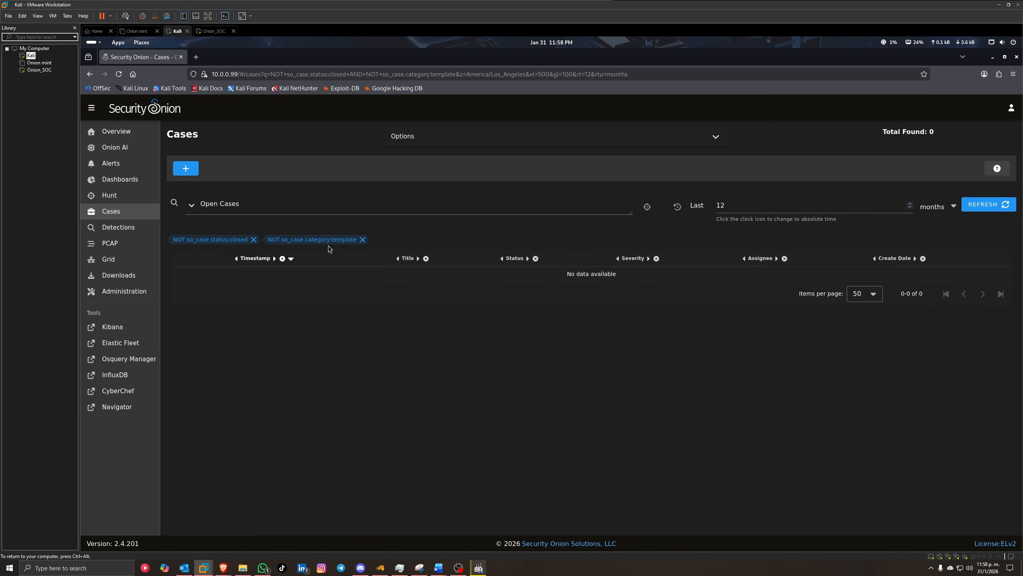
{"action": "left_click", "coordinate": [122, 244]}
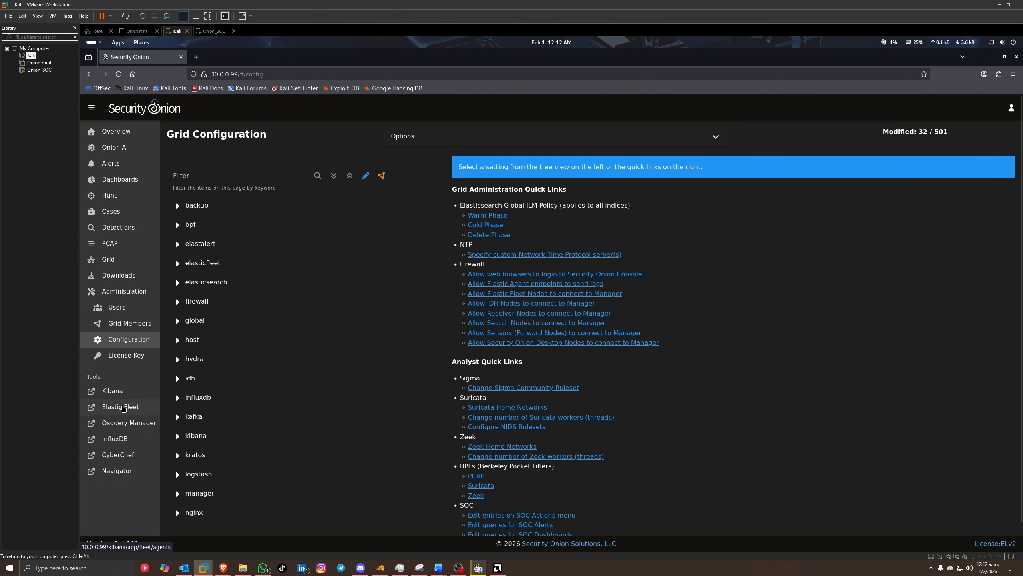
Step: Open Elastic Fleet in a new Kibana tab and show the agents list
{"action": "left_click", "coordinate": [136, 408]}
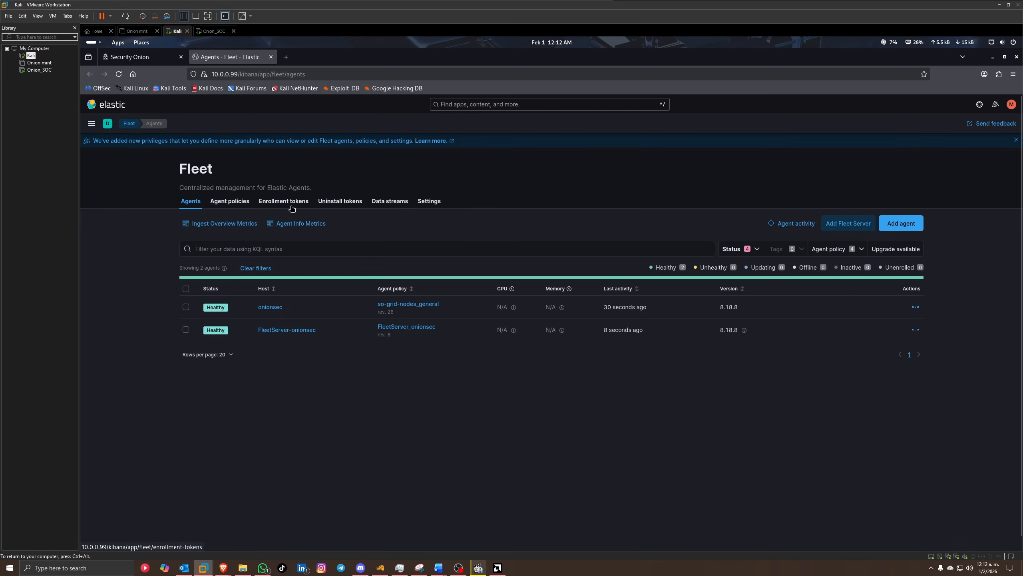
{"action": "left_click", "coordinate": [92, 125]}
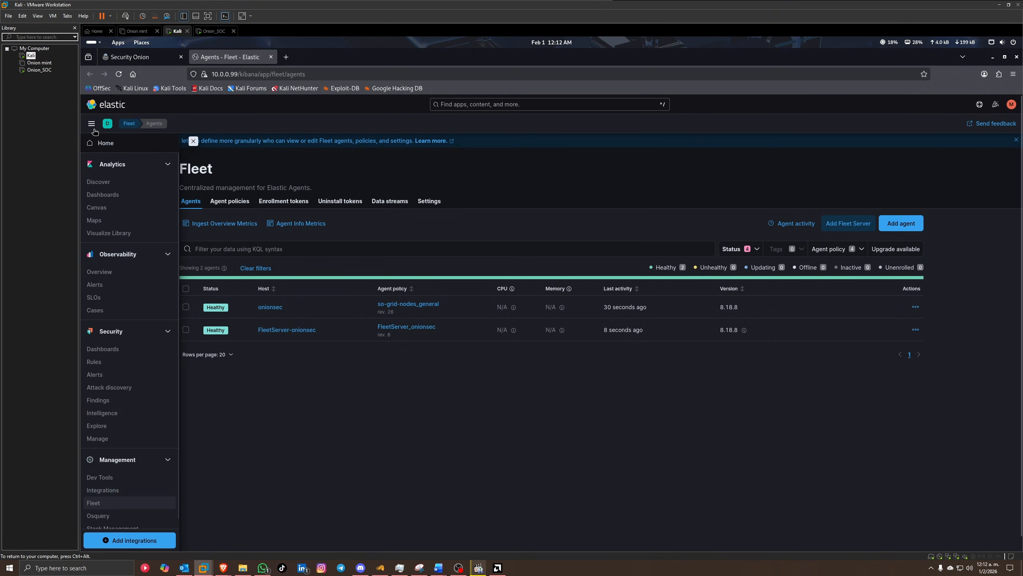
{"action": "scroll", "coordinate": [121, 463], "scroll_direction": "down", "scroll_amount": 1}
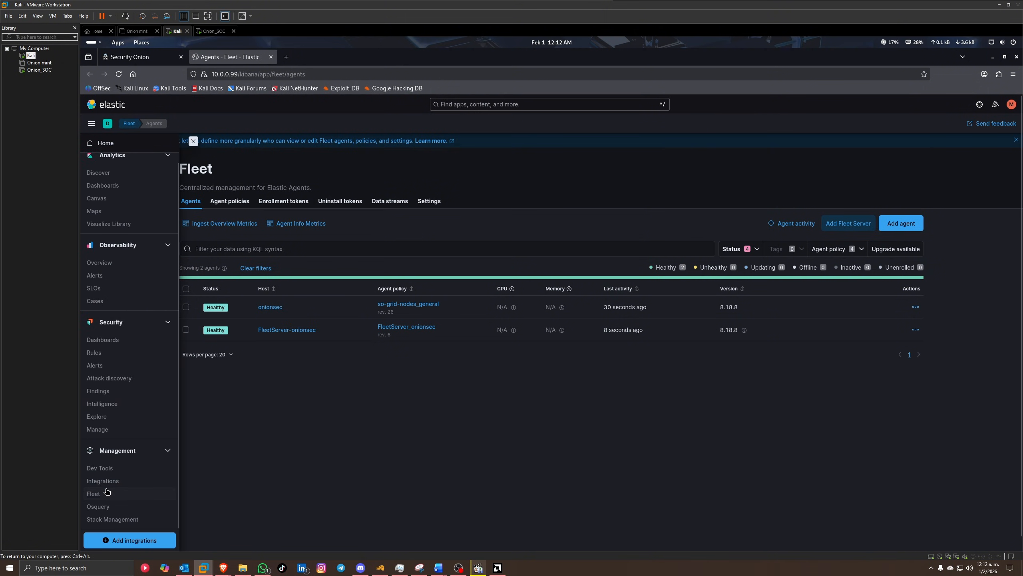
{"action": "left_click", "coordinate": [158, 489]}
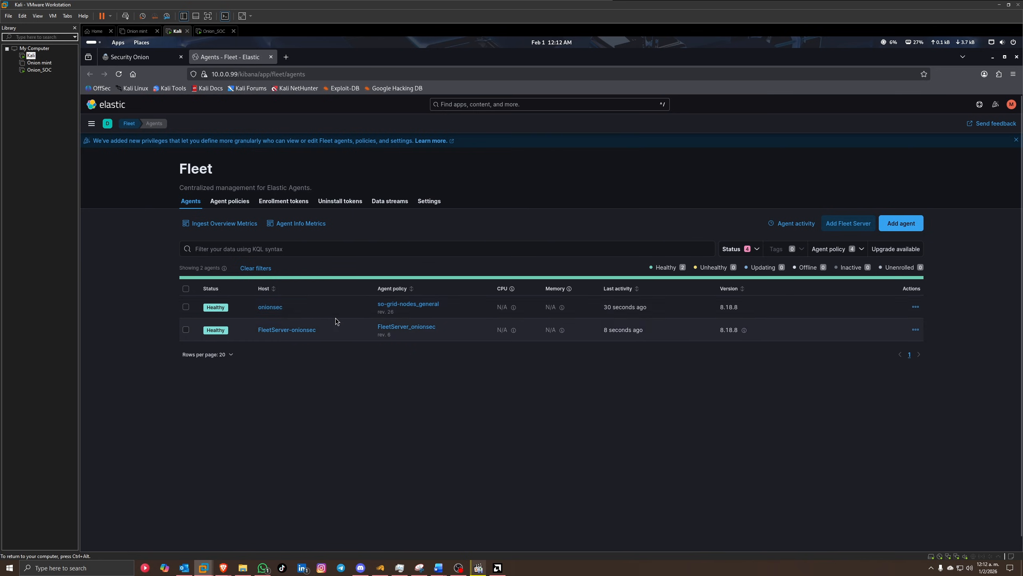
Step: View endpoints-initial agent install commands for Mac, Windows and Linux Tar, then return to Security Onion
{"action": "left_click", "coordinate": [903, 224]}
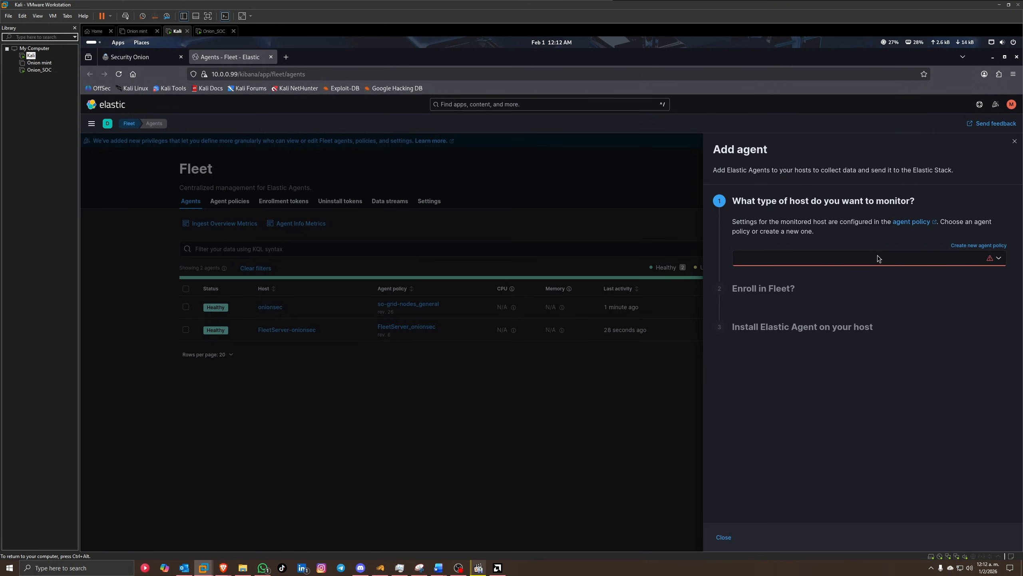
{"action": "left_click", "coordinate": [1000, 261]}
{"action": "left_click", "coordinate": [776, 273]}
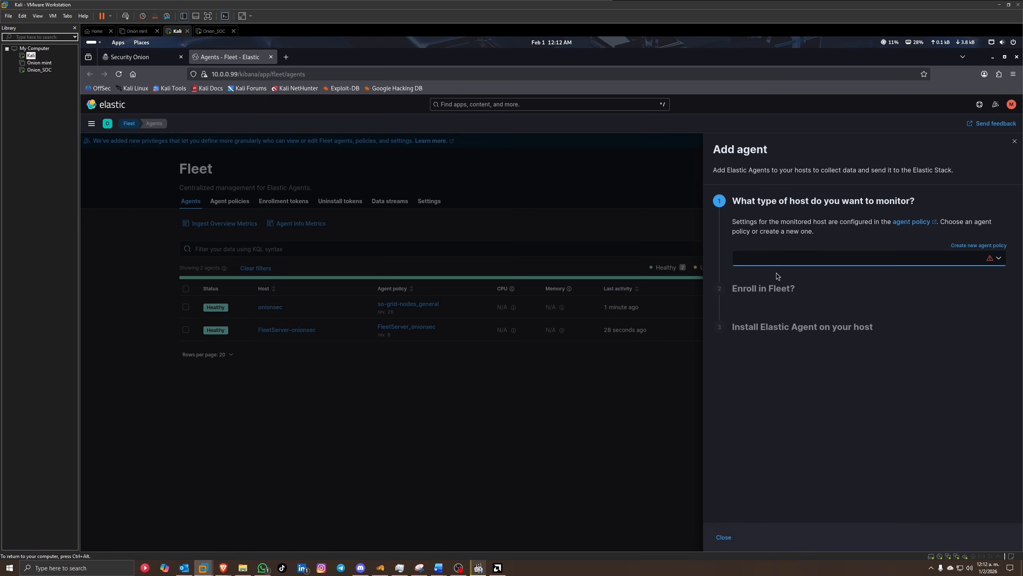
{"action": "scroll", "coordinate": [827, 398], "scroll_direction": "down", "scroll_amount": 6}
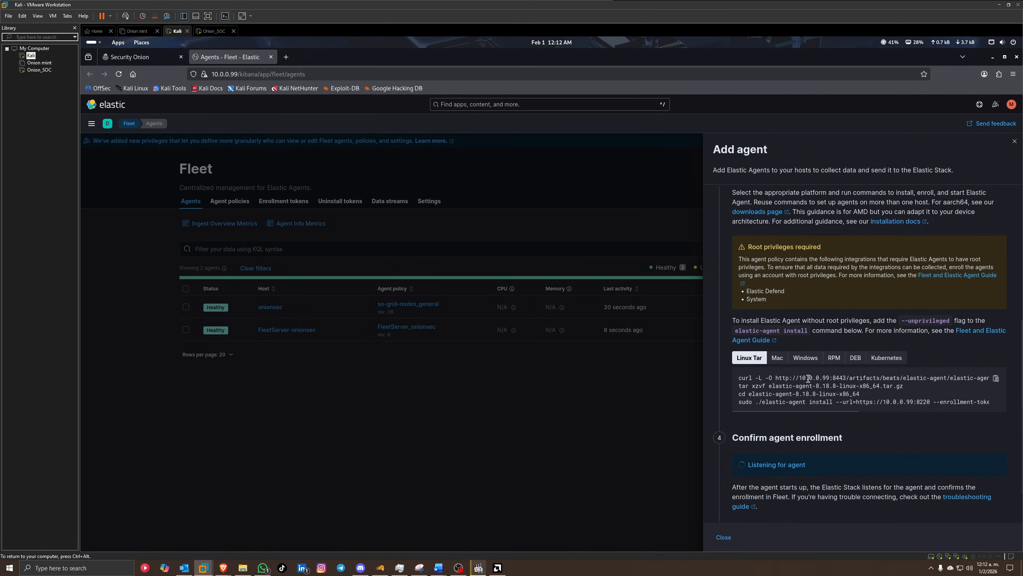
{"action": "left_click", "coordinate": [778, 358]}
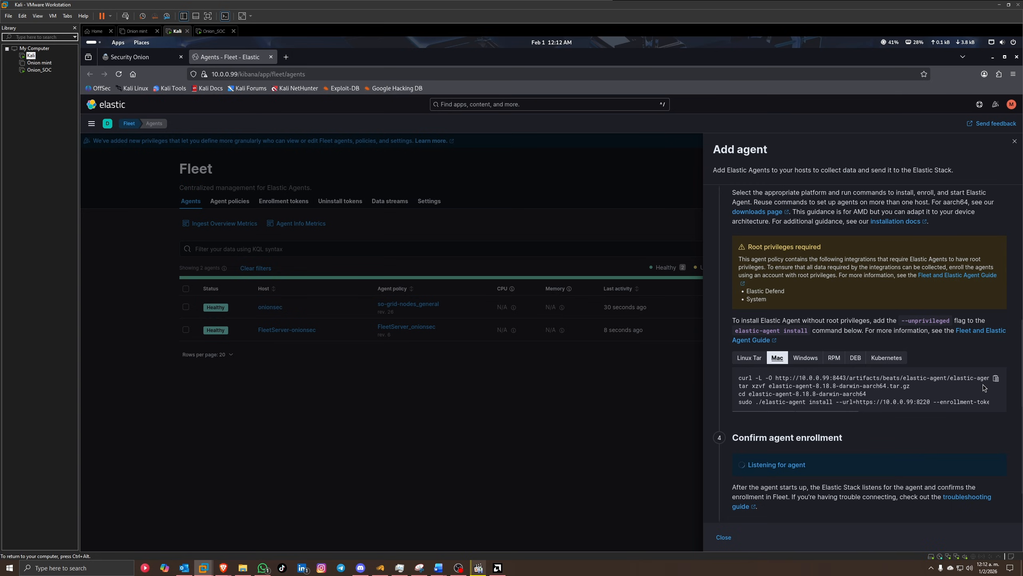
{"action": "left_click", "coordinate": [804, 357]}
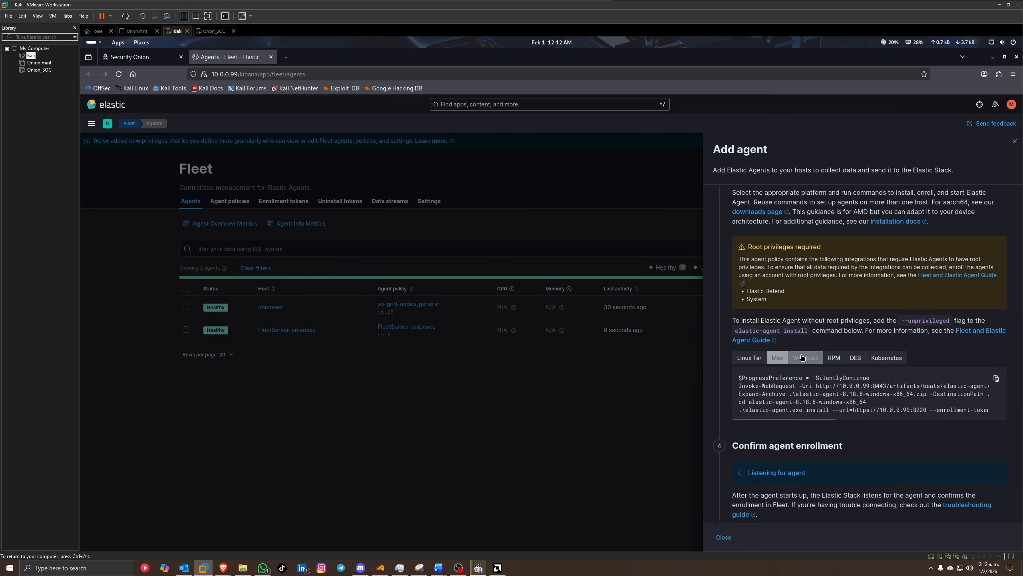
{"action": "left_click", "coordinate": [749, 358]}
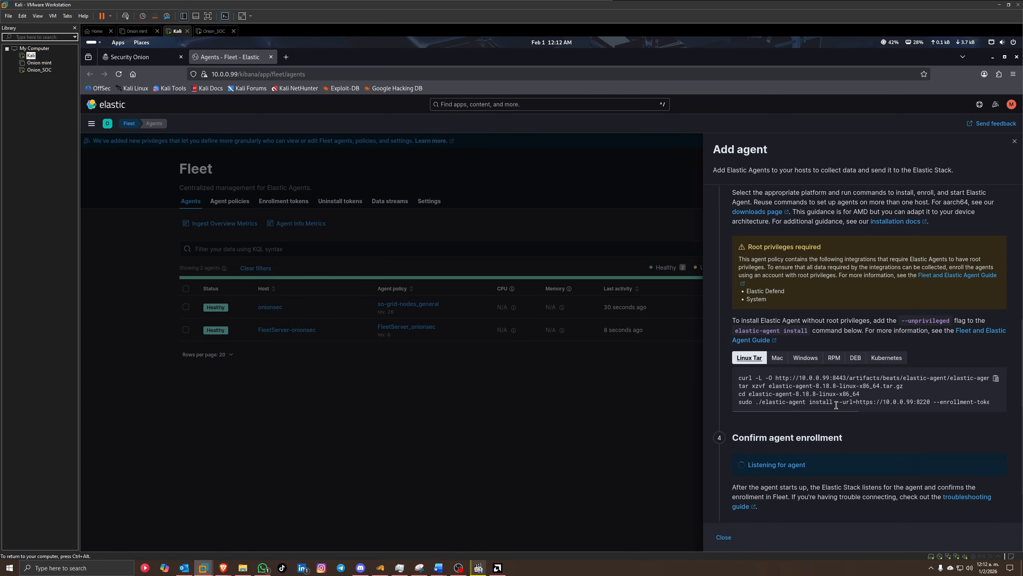
{"action": "scroll", "coordinate": [746, 363], "scroll_direction": "down", "scroll_amount": 1}
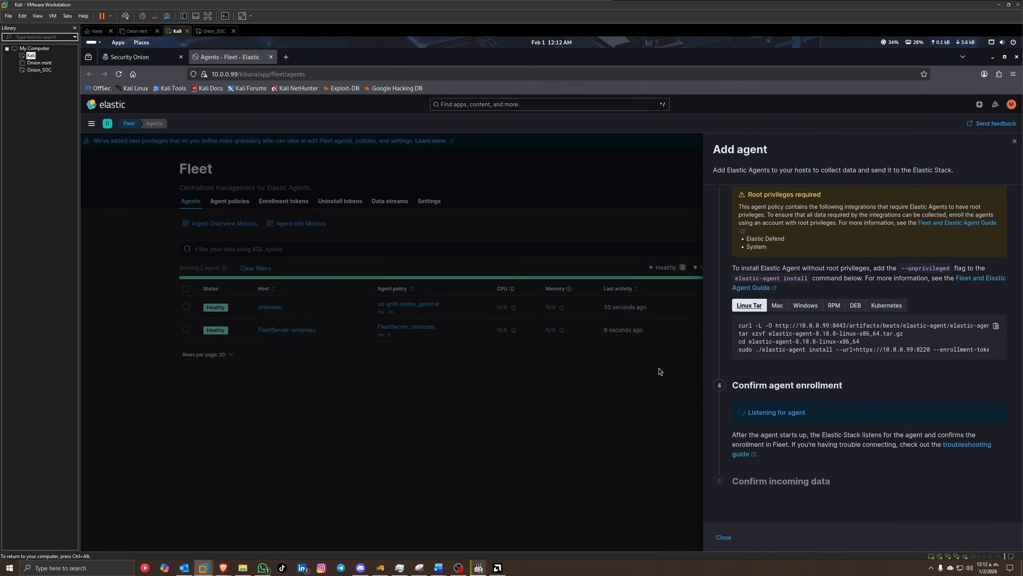
{"action": "left_click", "coordinate": [581, 227]}
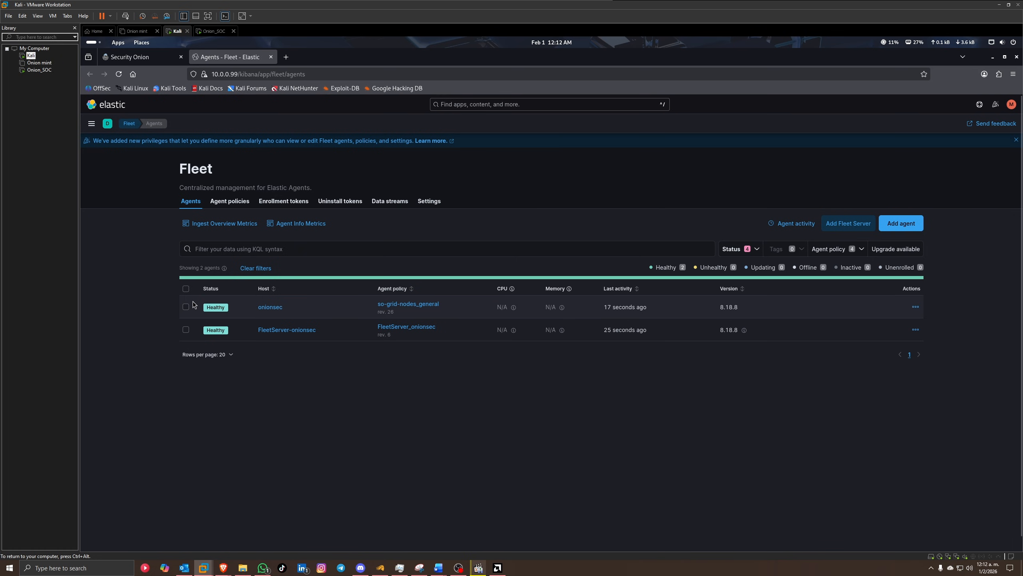
{"action": "left_click", "coordinate": [130, 56]}
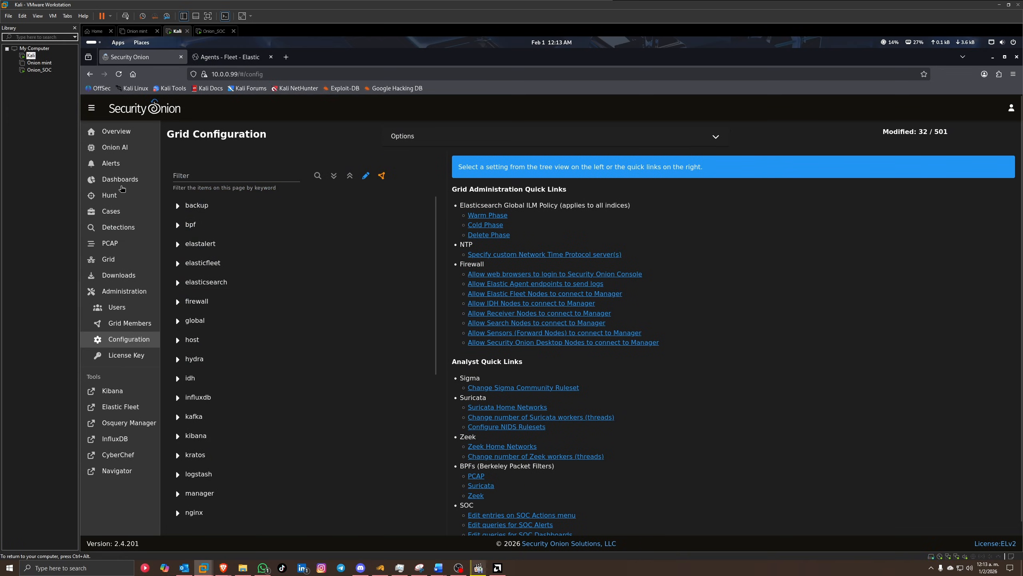
Step: Open the onionsec agent's details in Fleet and its detailed agent metrics
{"action": "left_click", "coordinate": [119, 180]}
{"action": "left_click", "coordinate": [229, 58]}
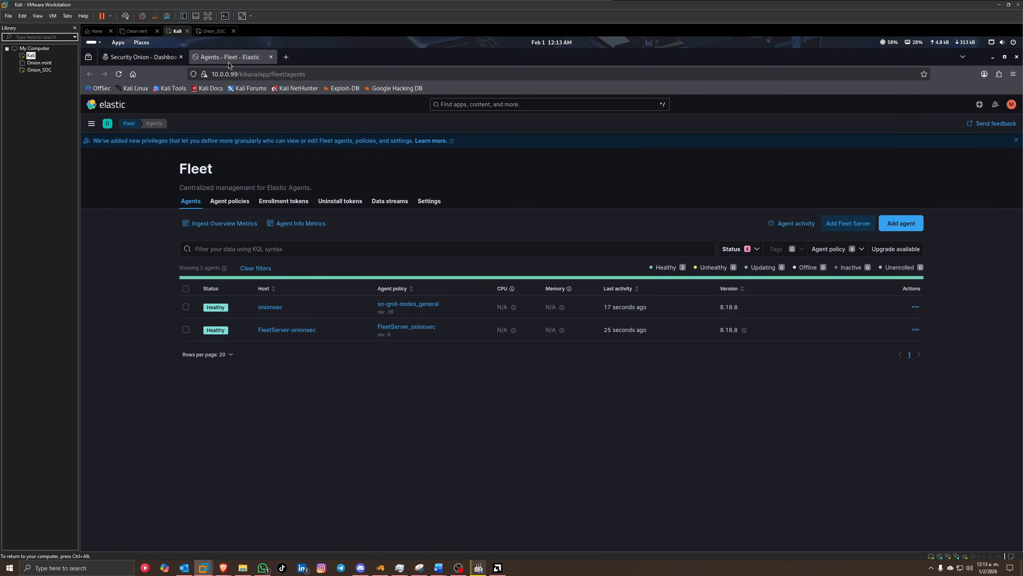
{"action": "left_click", "coordinate": [269, 308]}
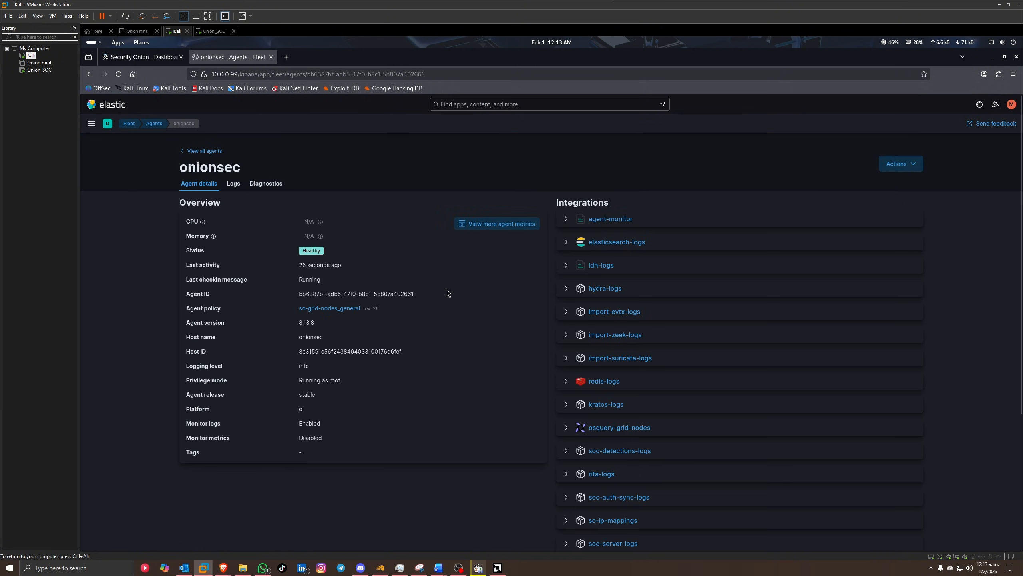
{"action": "scroll", "coordinate": [487, 242], "scroll_direction": "down", "scroll_amount": 1}
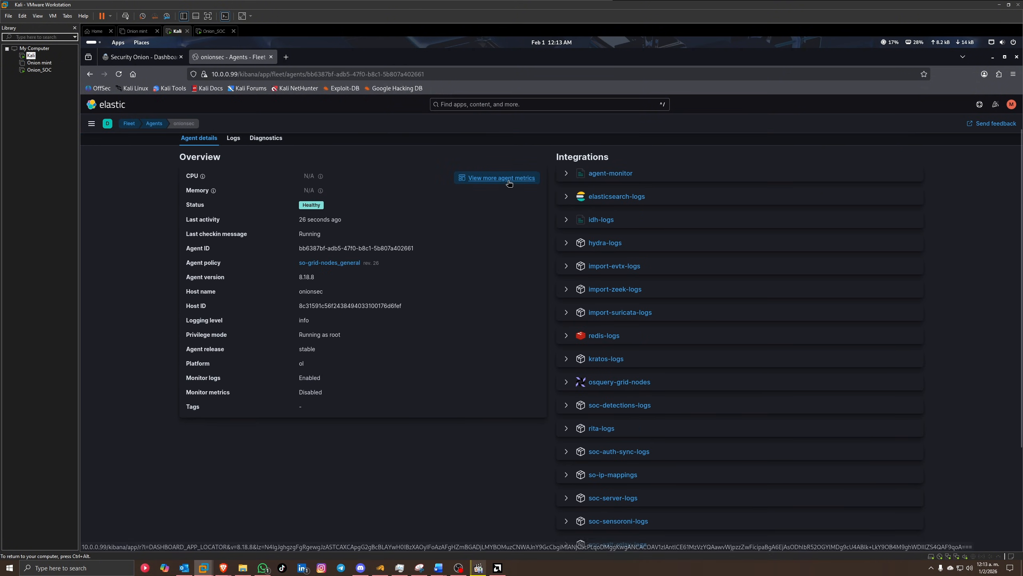
{"action": "scroll", "coordinate": [597, 282], "scroll_direction": "down", "scroll_amount": 3}
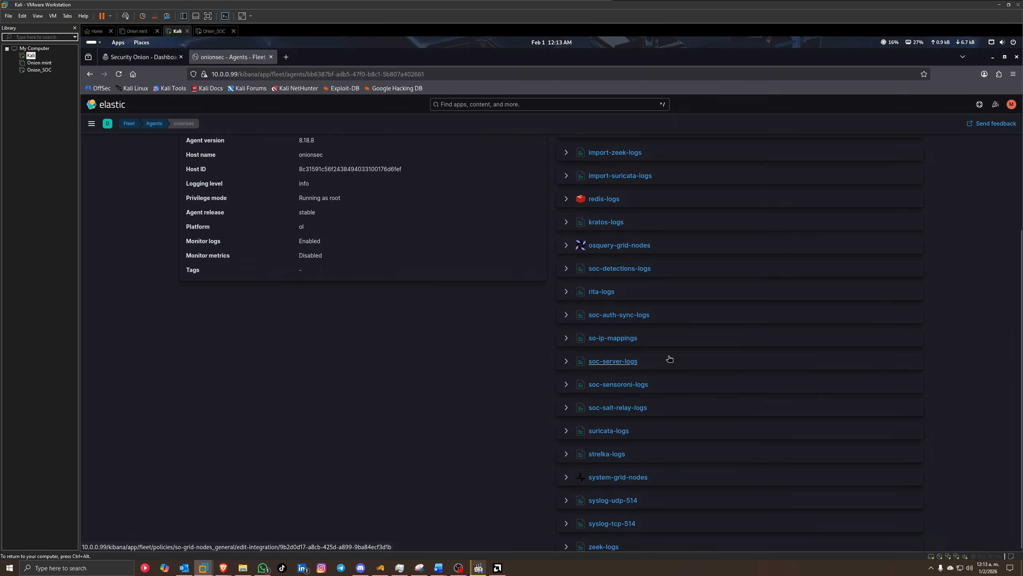
{"action": "scroll", "coordinate": [661, 354], "scroll_direction": "up", "scroll_amount": 4}
{"action": "left_click", "coordinate": [531, 230]}
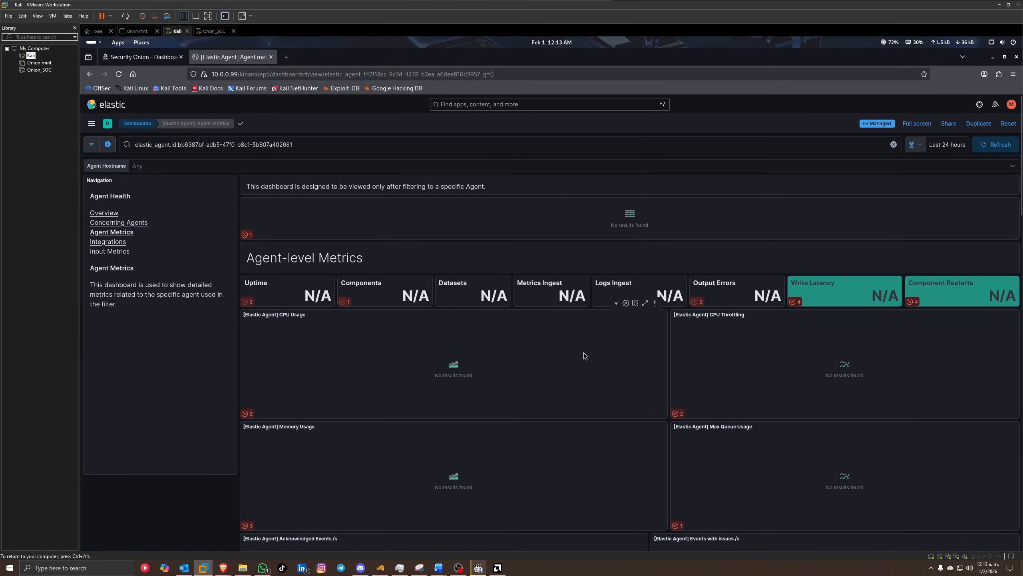
Step: View the Elastic Agent Overview and Integrations dashboards, then return to Security Onion Dashboards
{"action": "left_click", "coordinate": [107, 213]}
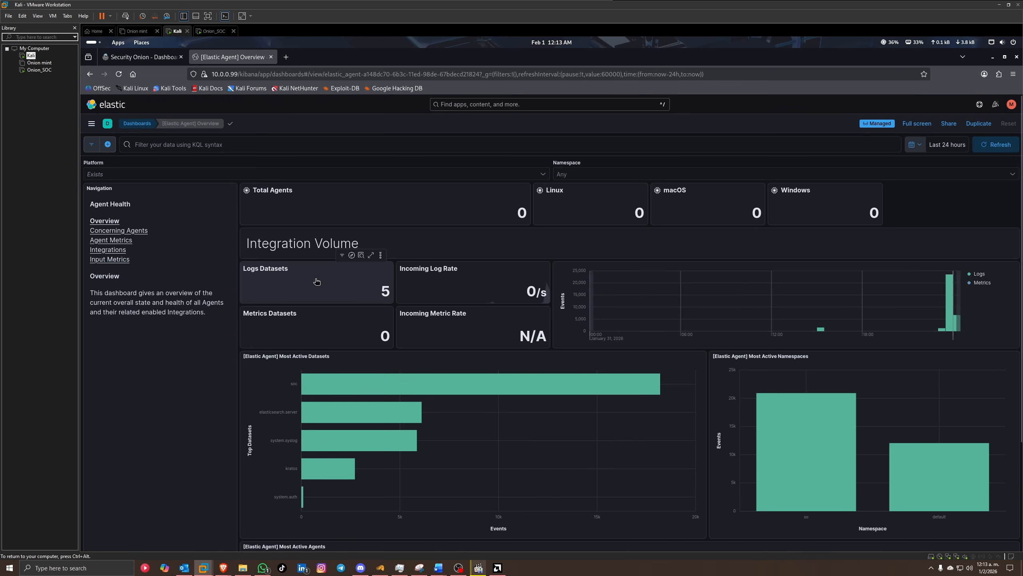
{"action": "left_click", "coordinate": [332, 283]}
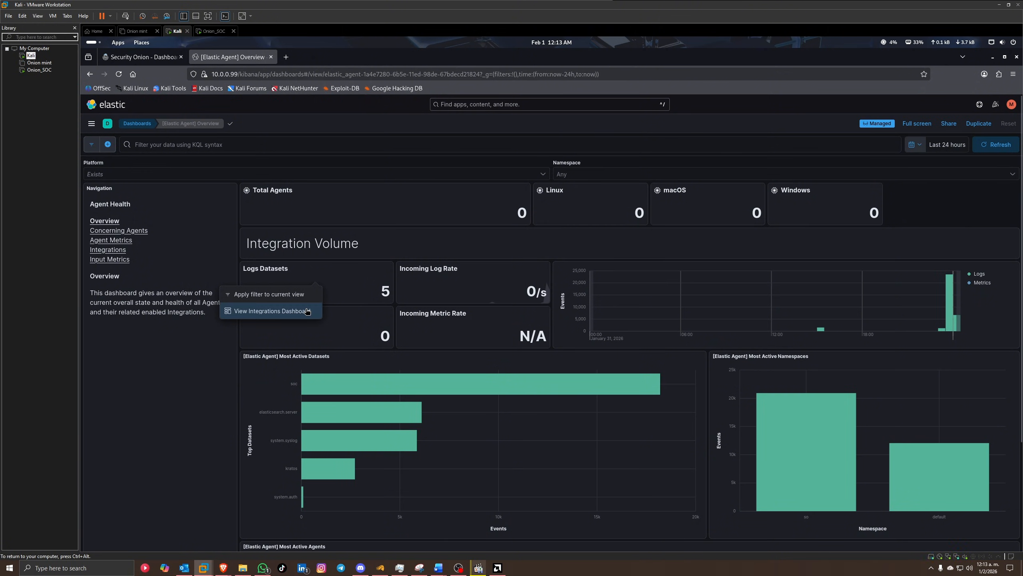
{"action": "left_click", "coordinate": [272, 310]}
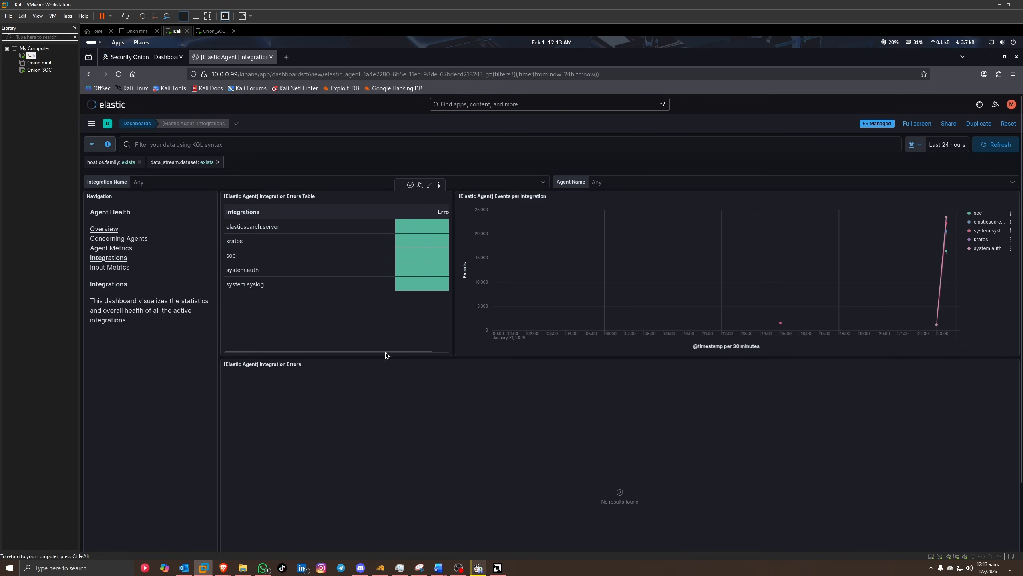
{"action": "left_click_drag", "start_coordinate": [386, 352], "coordinate": [417, 351]}
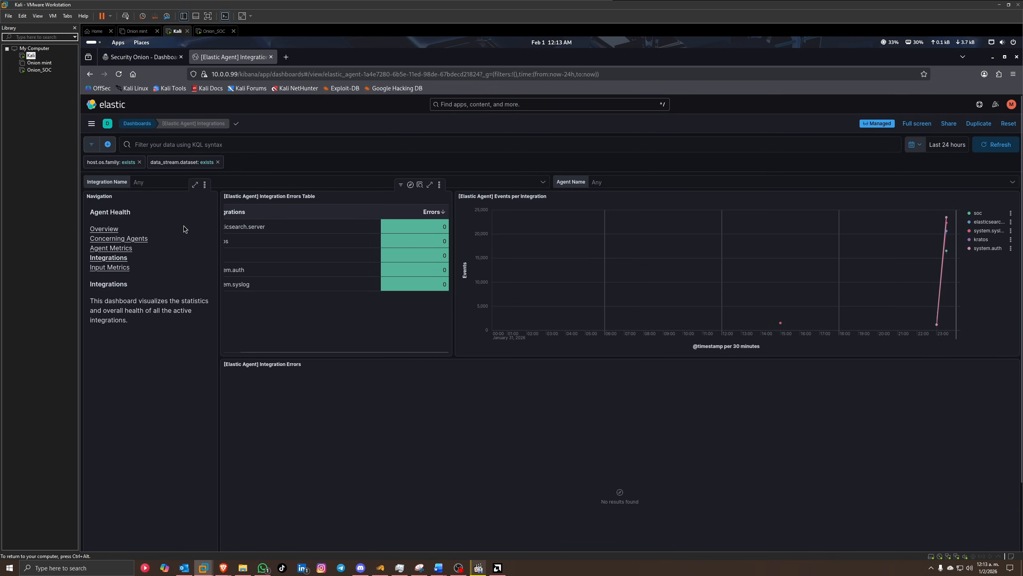
{"action": "left_click", "coordinate": [91, 124]}
{"action": "left_click", "coordinate": [139, 59]}
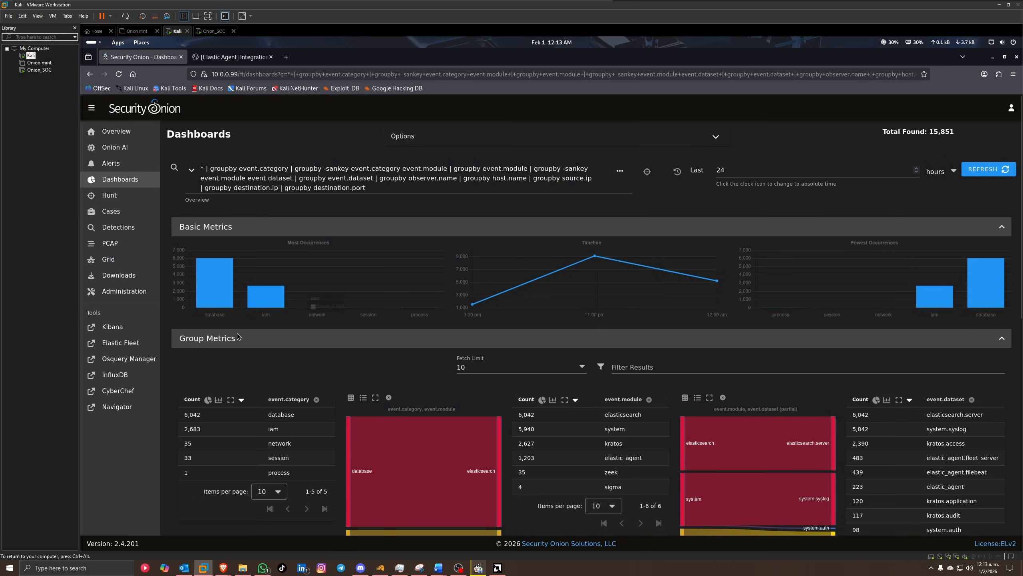
{"action": "scroll", "coordinate": [309, 414], "scroll_direction": "down", "scroll_amount": 2}
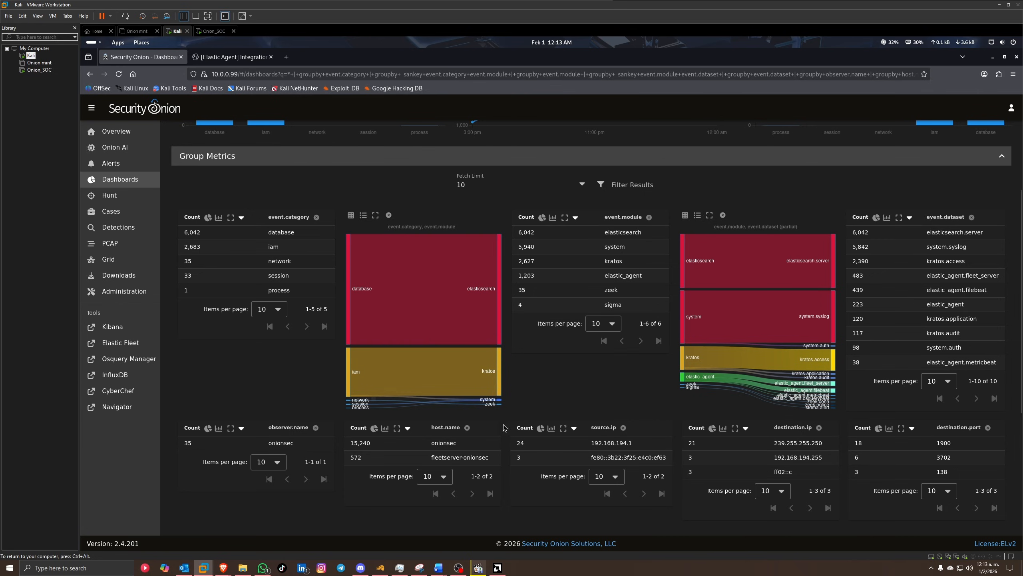